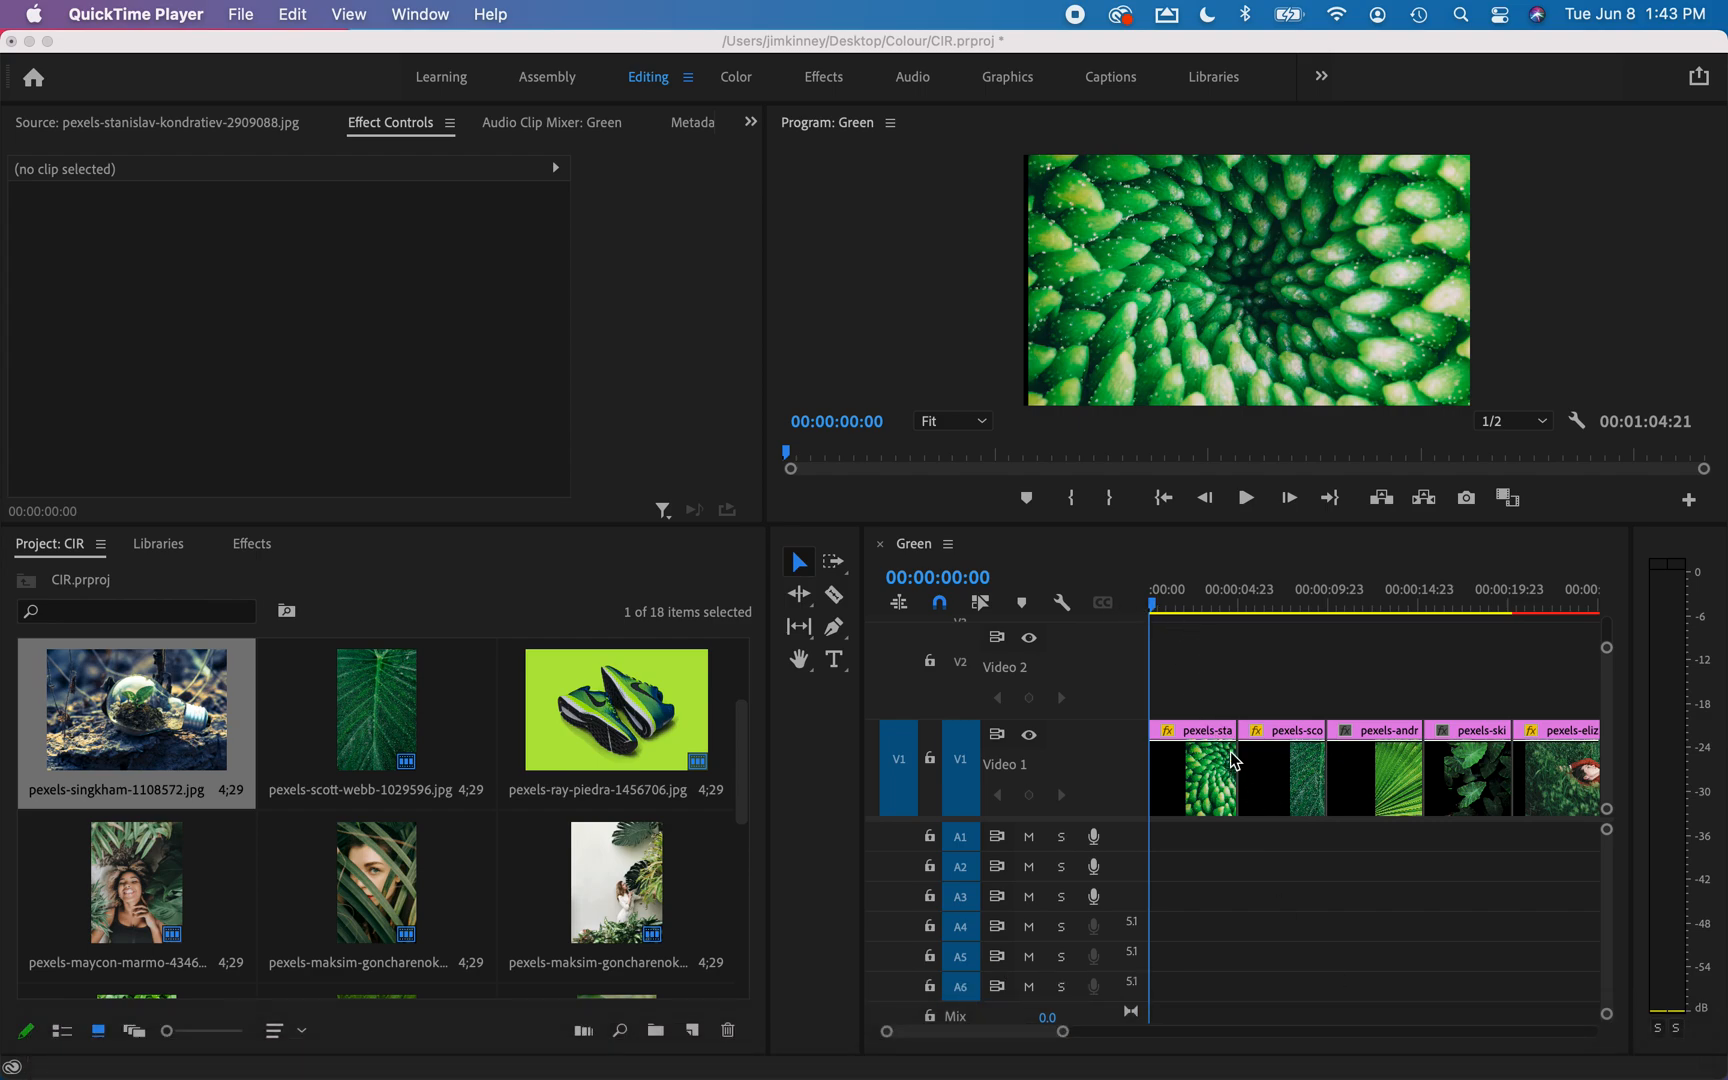
# Ripple-trim the end of the first V1 clip to the playhead placed at 00:00:03:00.
pyautogui.click(1222, 756)
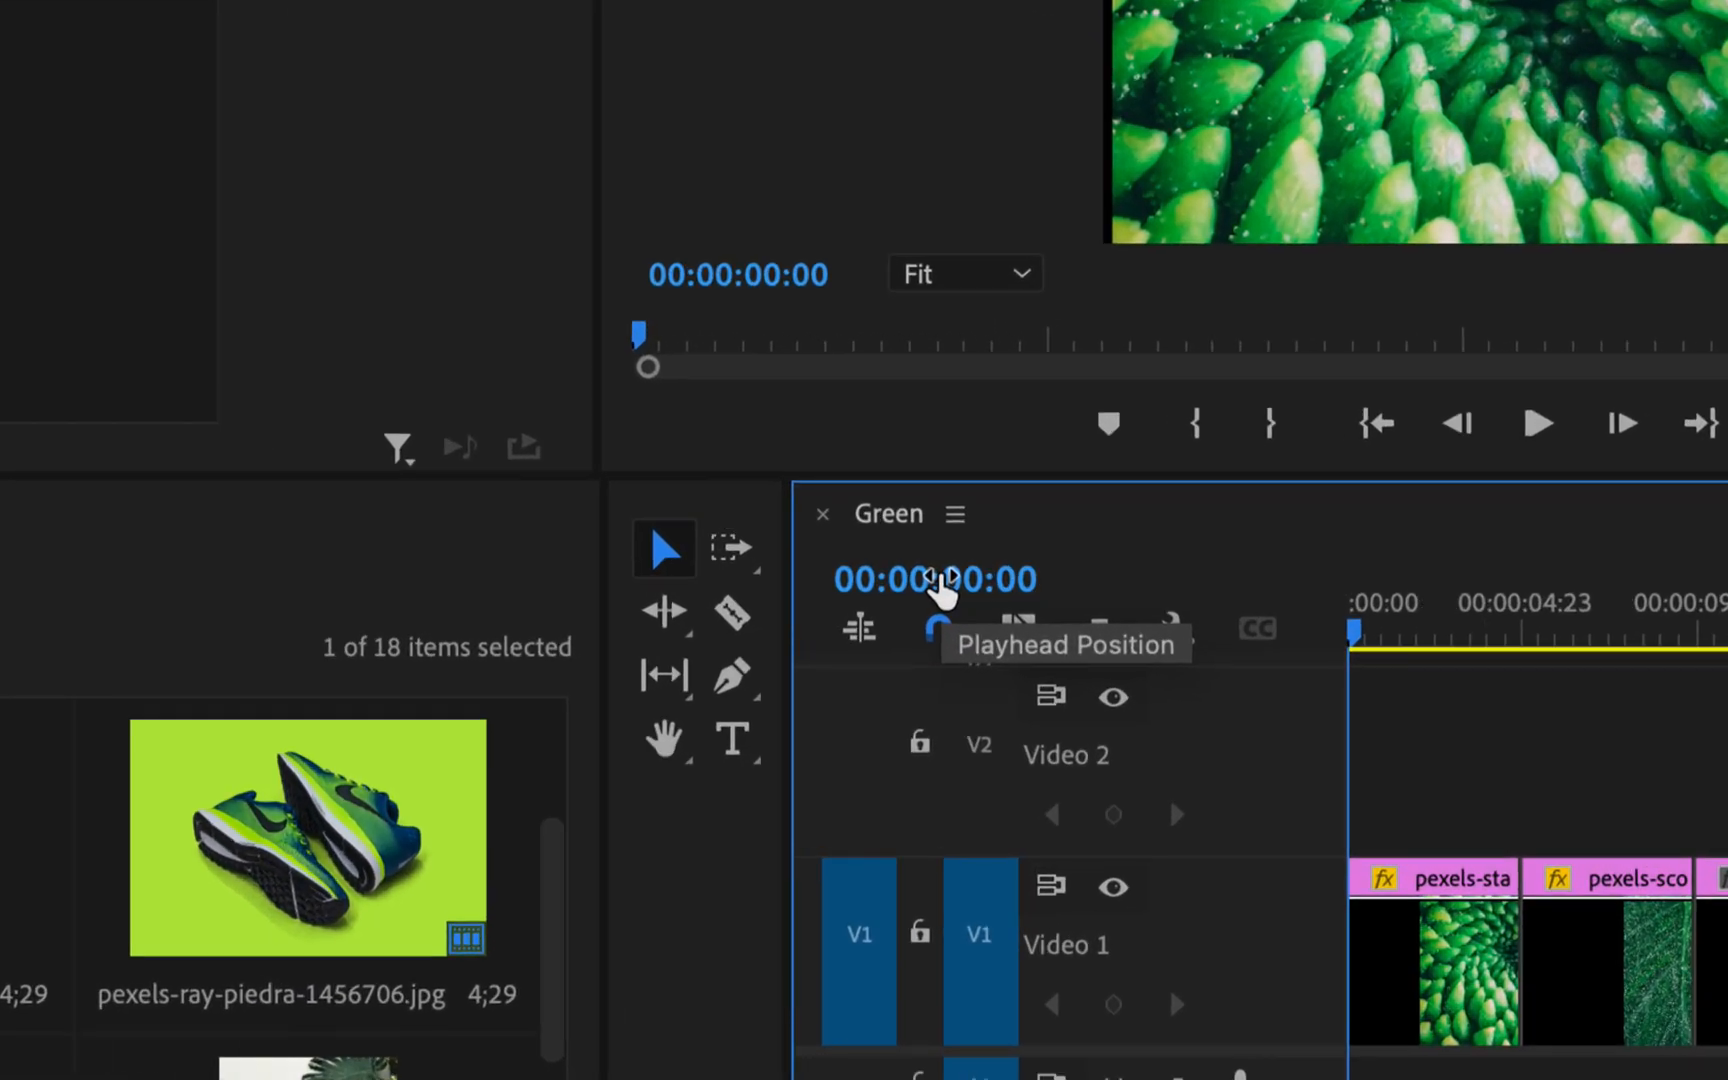
pyautogui.click(964, 583)
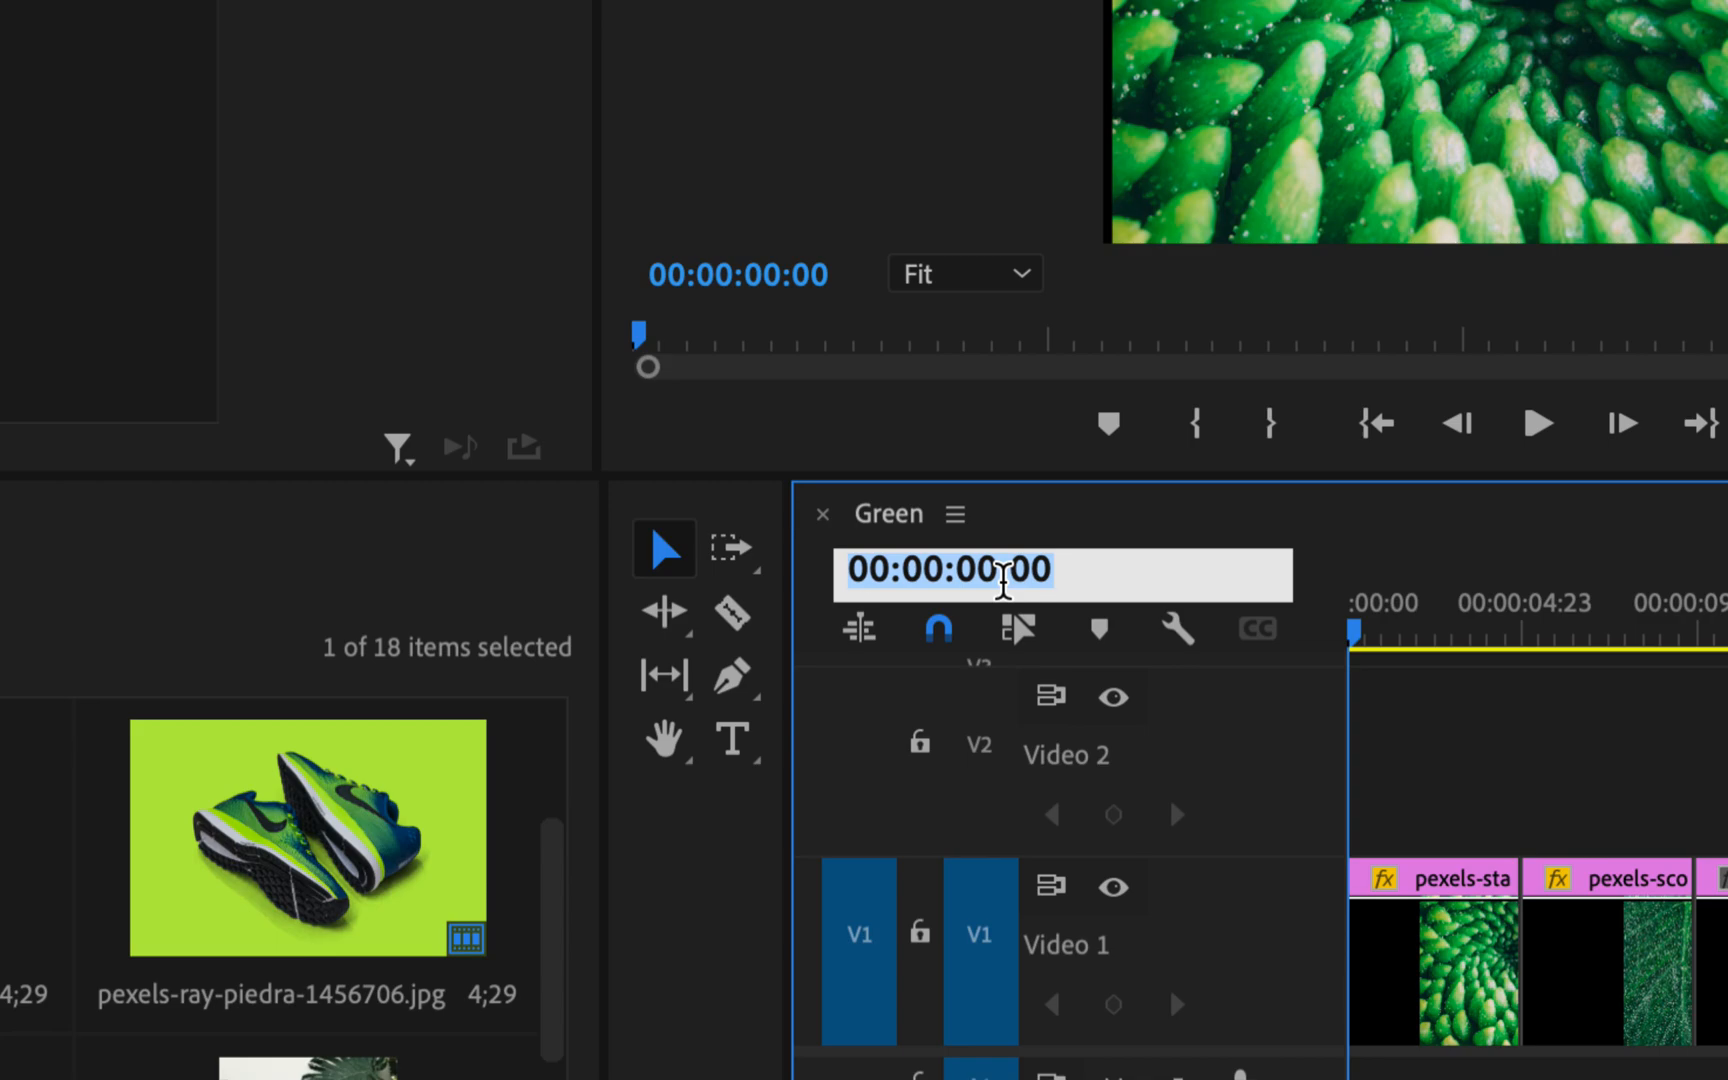
pyautogui.write('500')
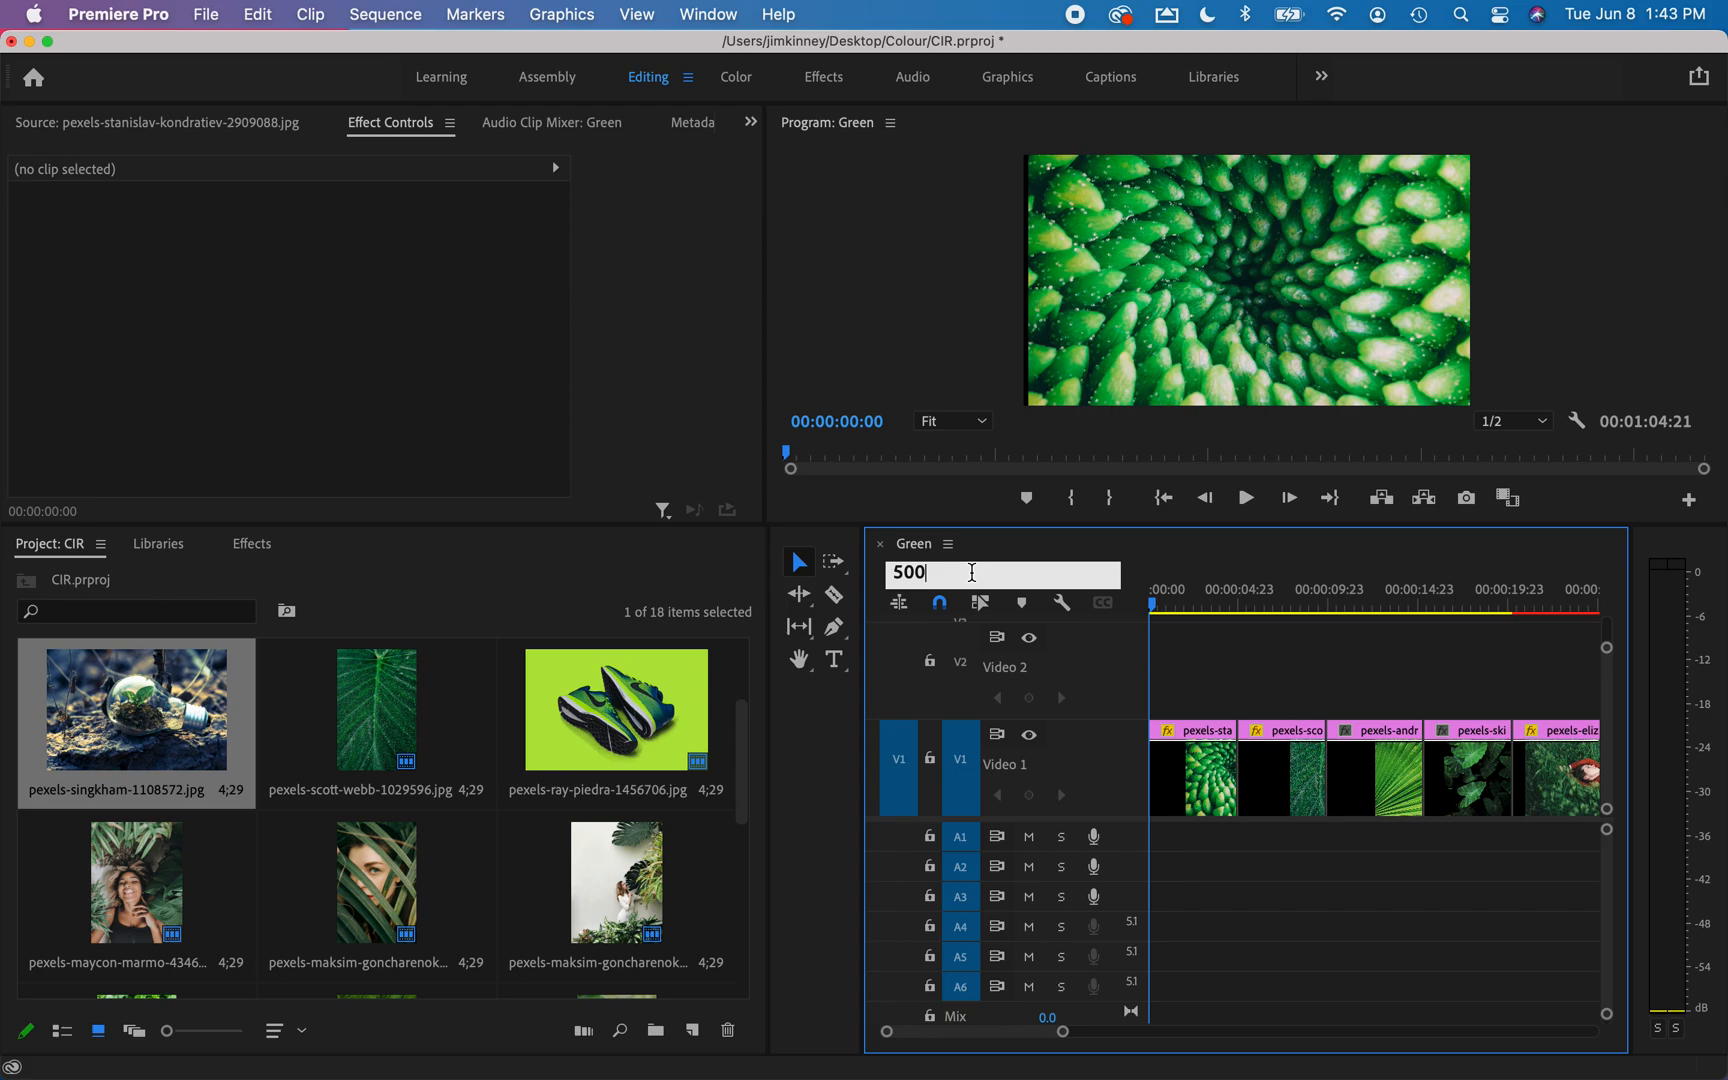
pyautogui.doubleClick(972, 572)
pyautogui.write('300')
pyautogui.press('Return')
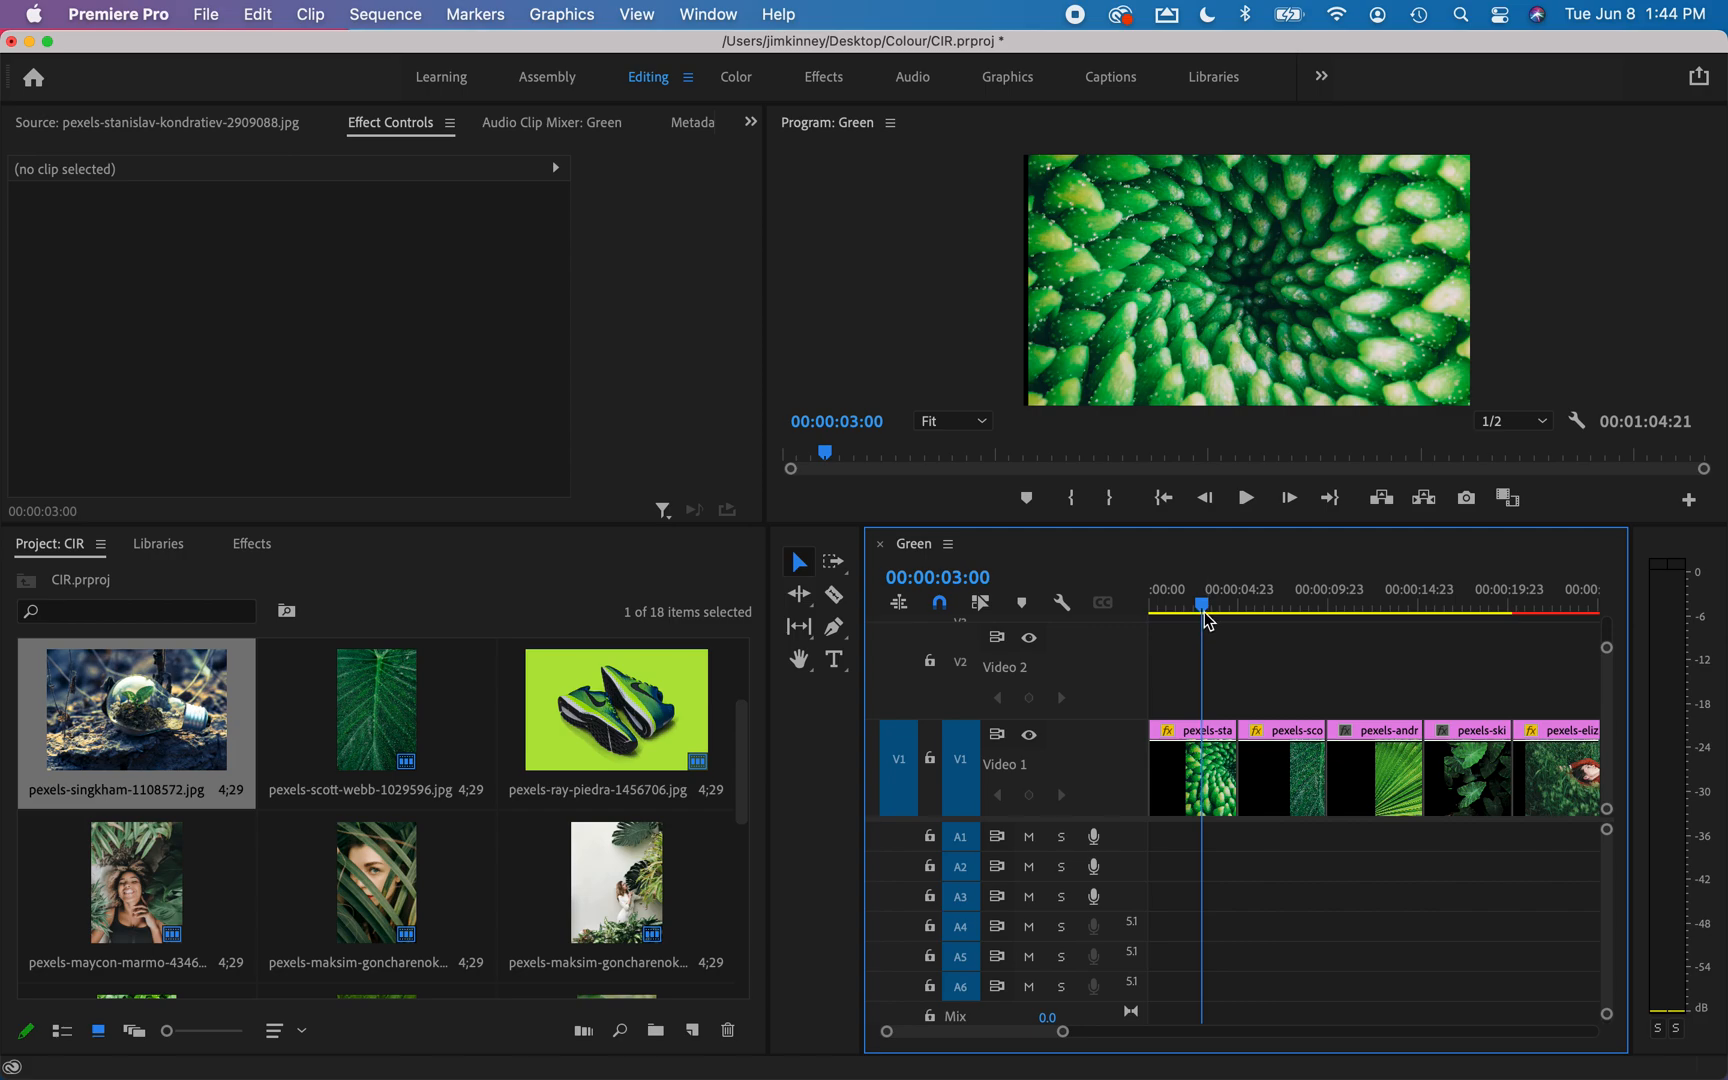
pyautogui.click(799, 594)
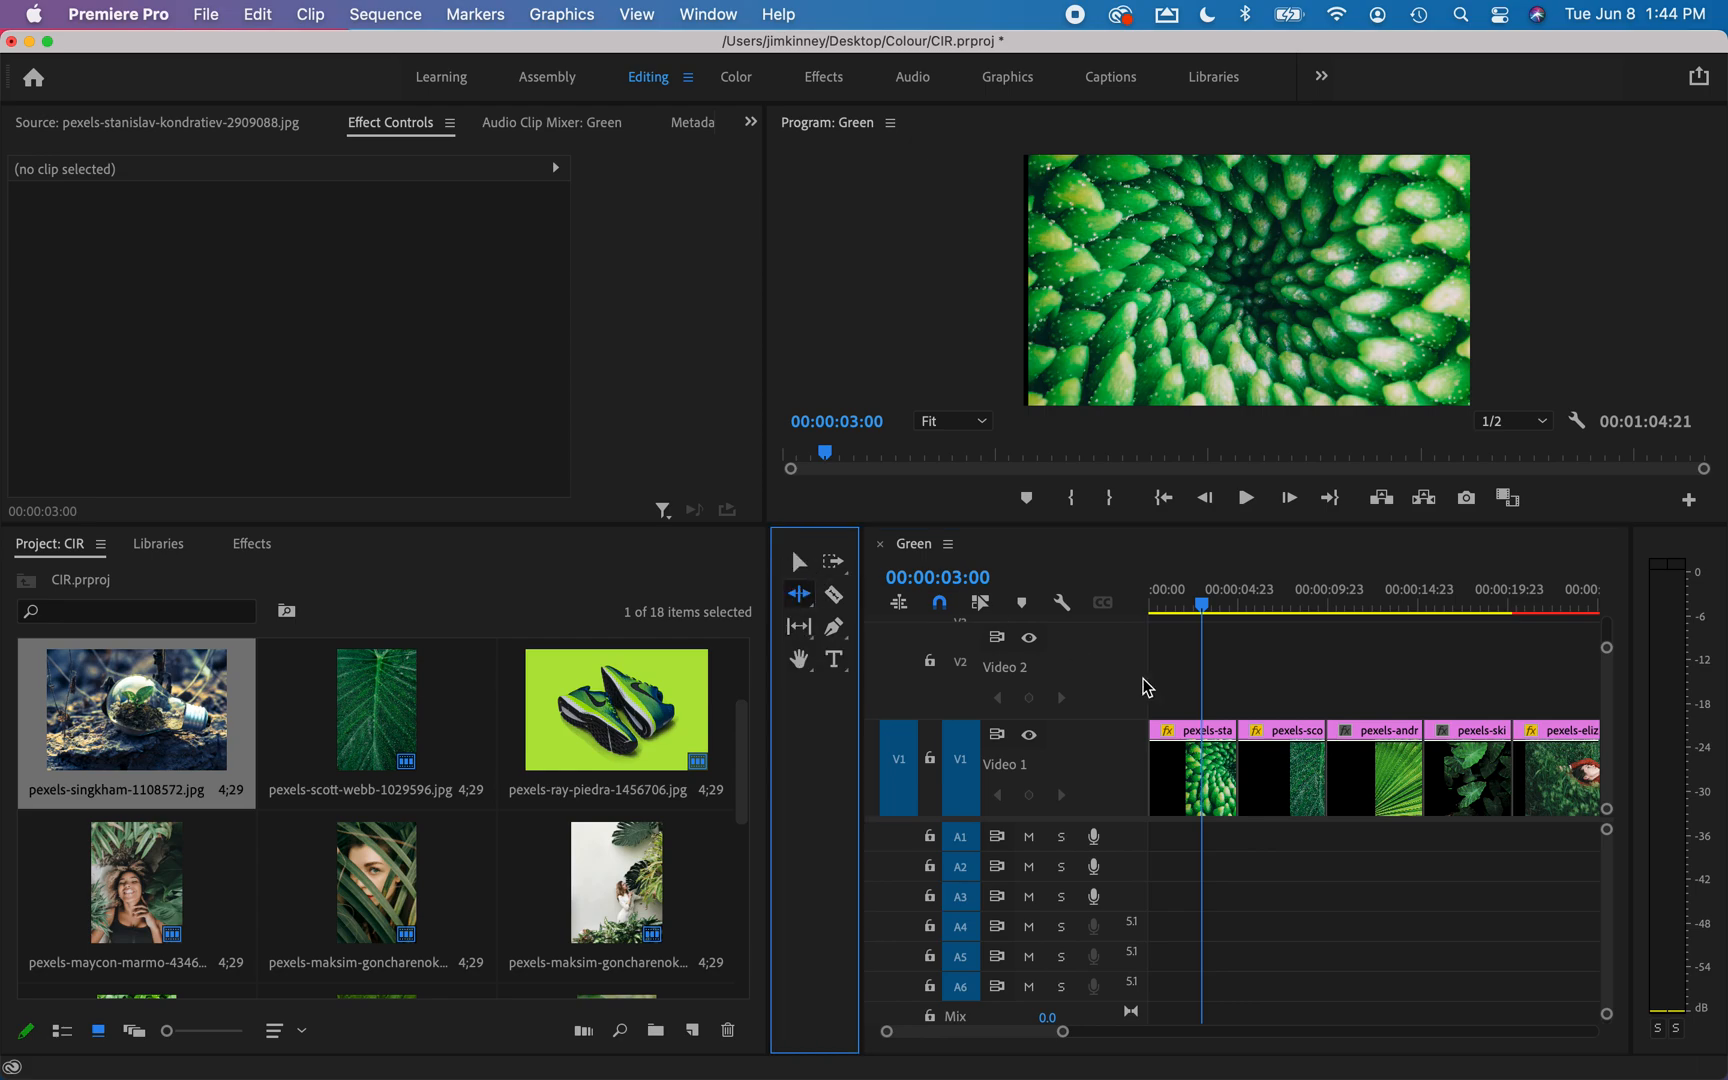
pyautogui.moveTo(1230, 745); pyautogui.dragTo(1200, 740)
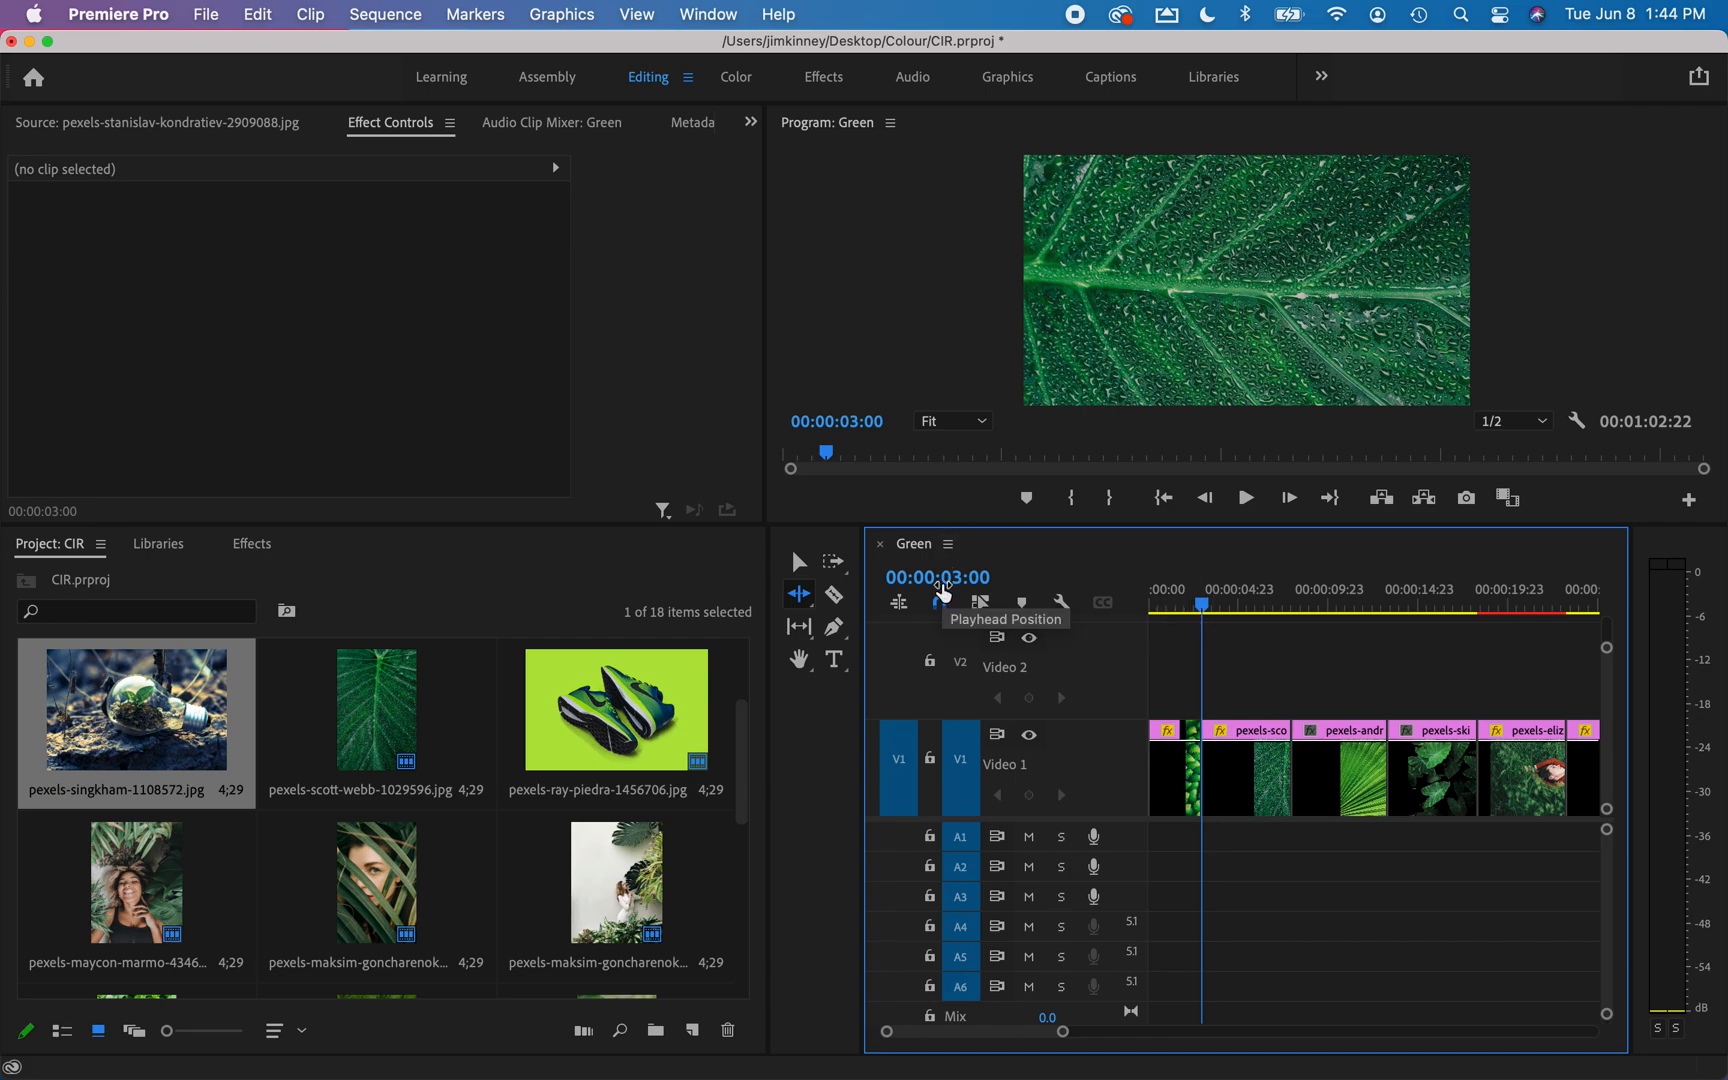
# Move the playhead to 00:00:05:00 and ripple-trim the end of the second clip, the wet leaf, to it.
pyautogui.click(950, 576)
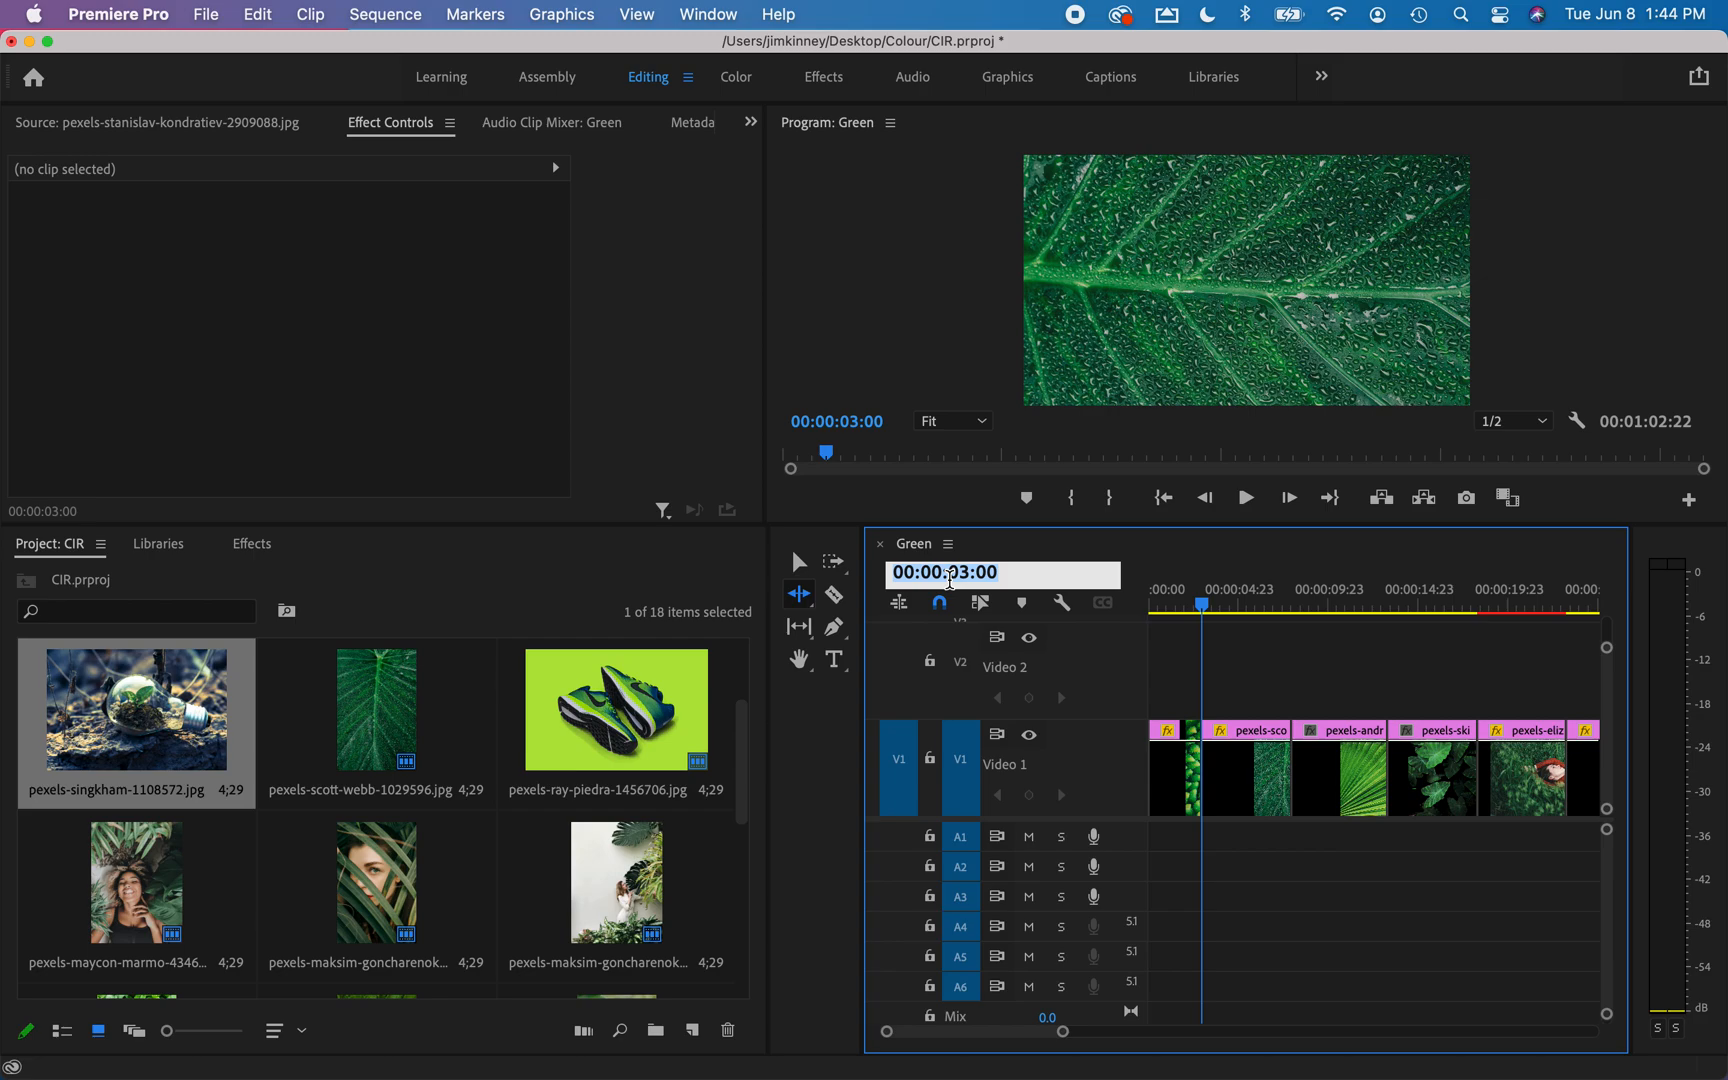
pyautogui.write('500')
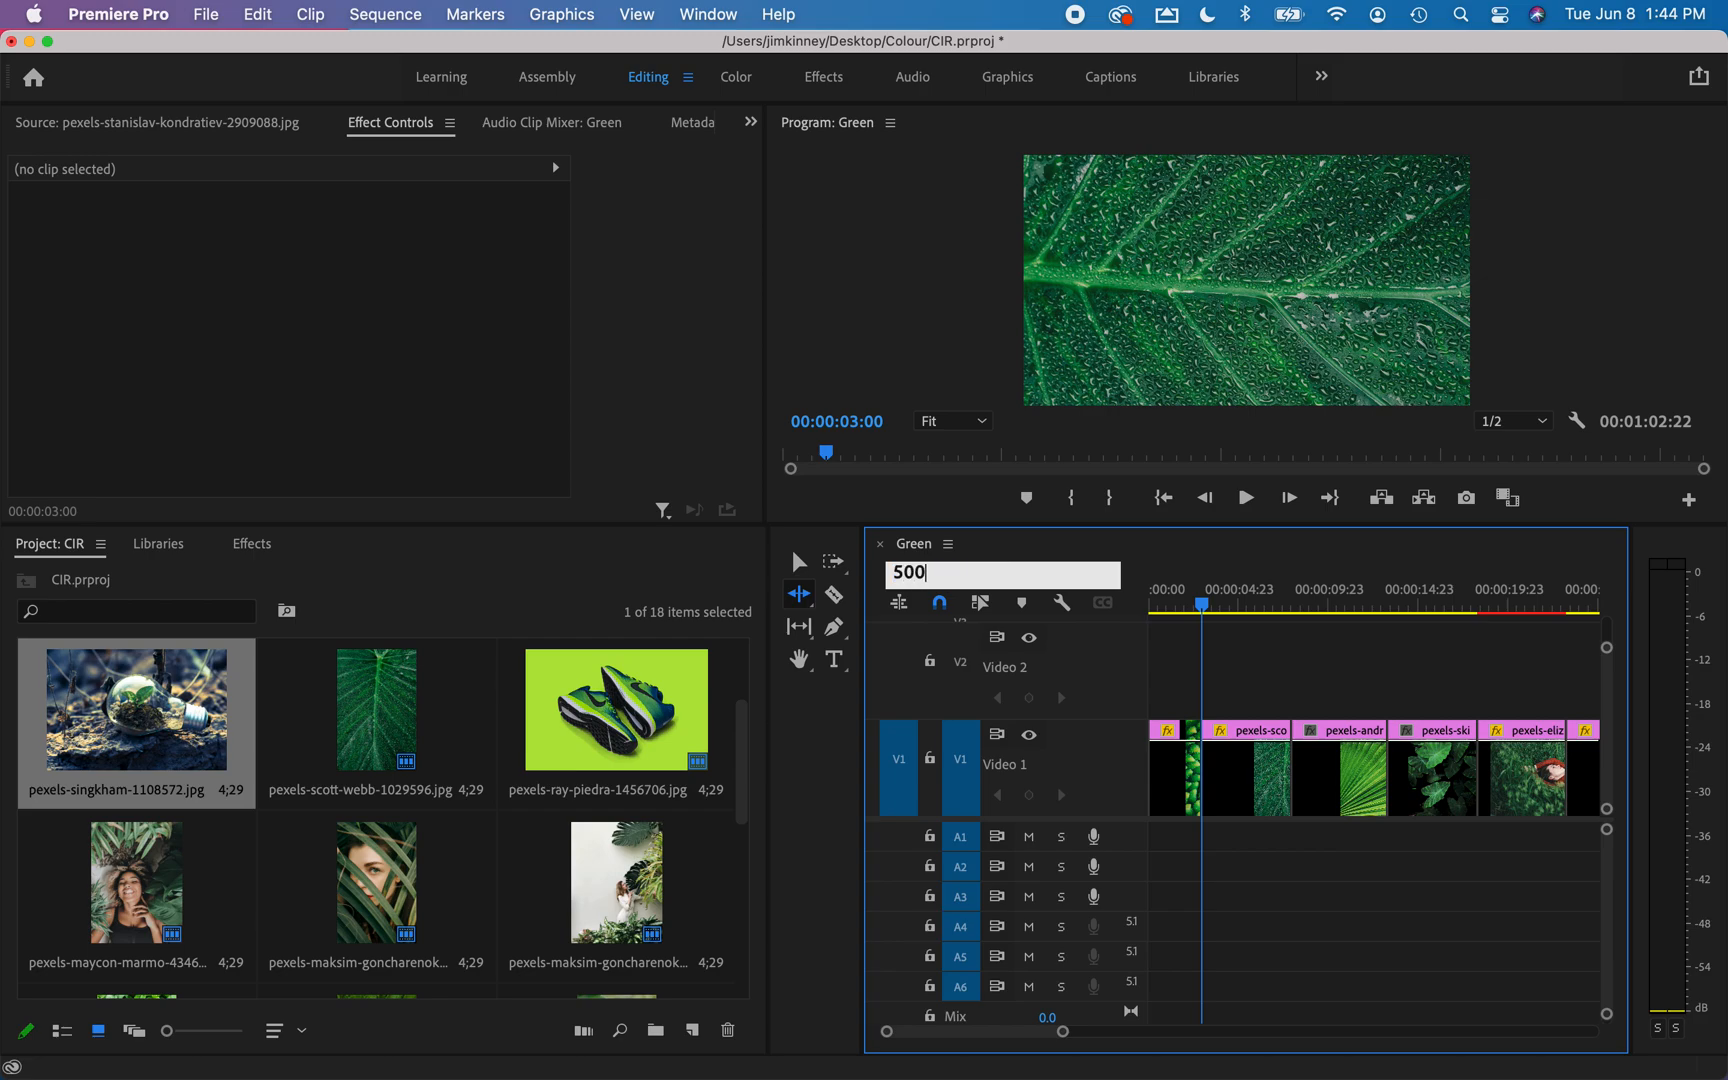
pyautogui.press('Return')
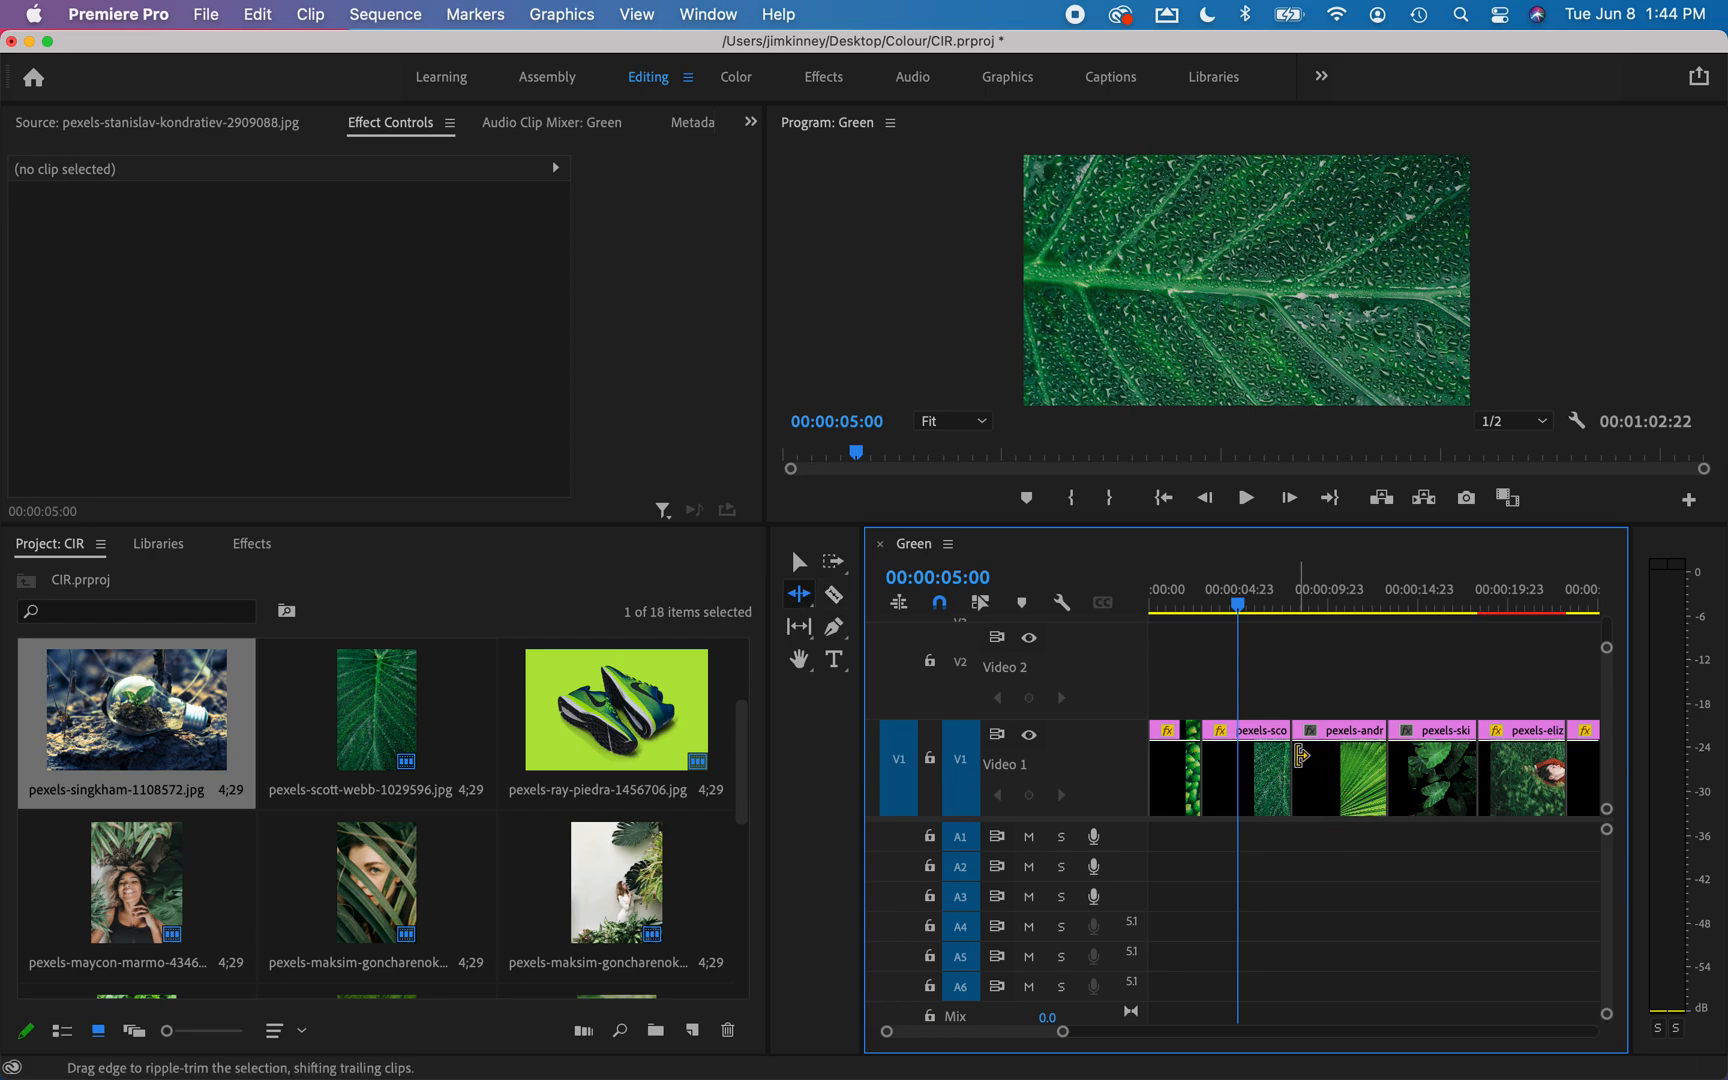
pyautogui.moveTo(1285, 742); pyautogui.dragTo(1237, 742)
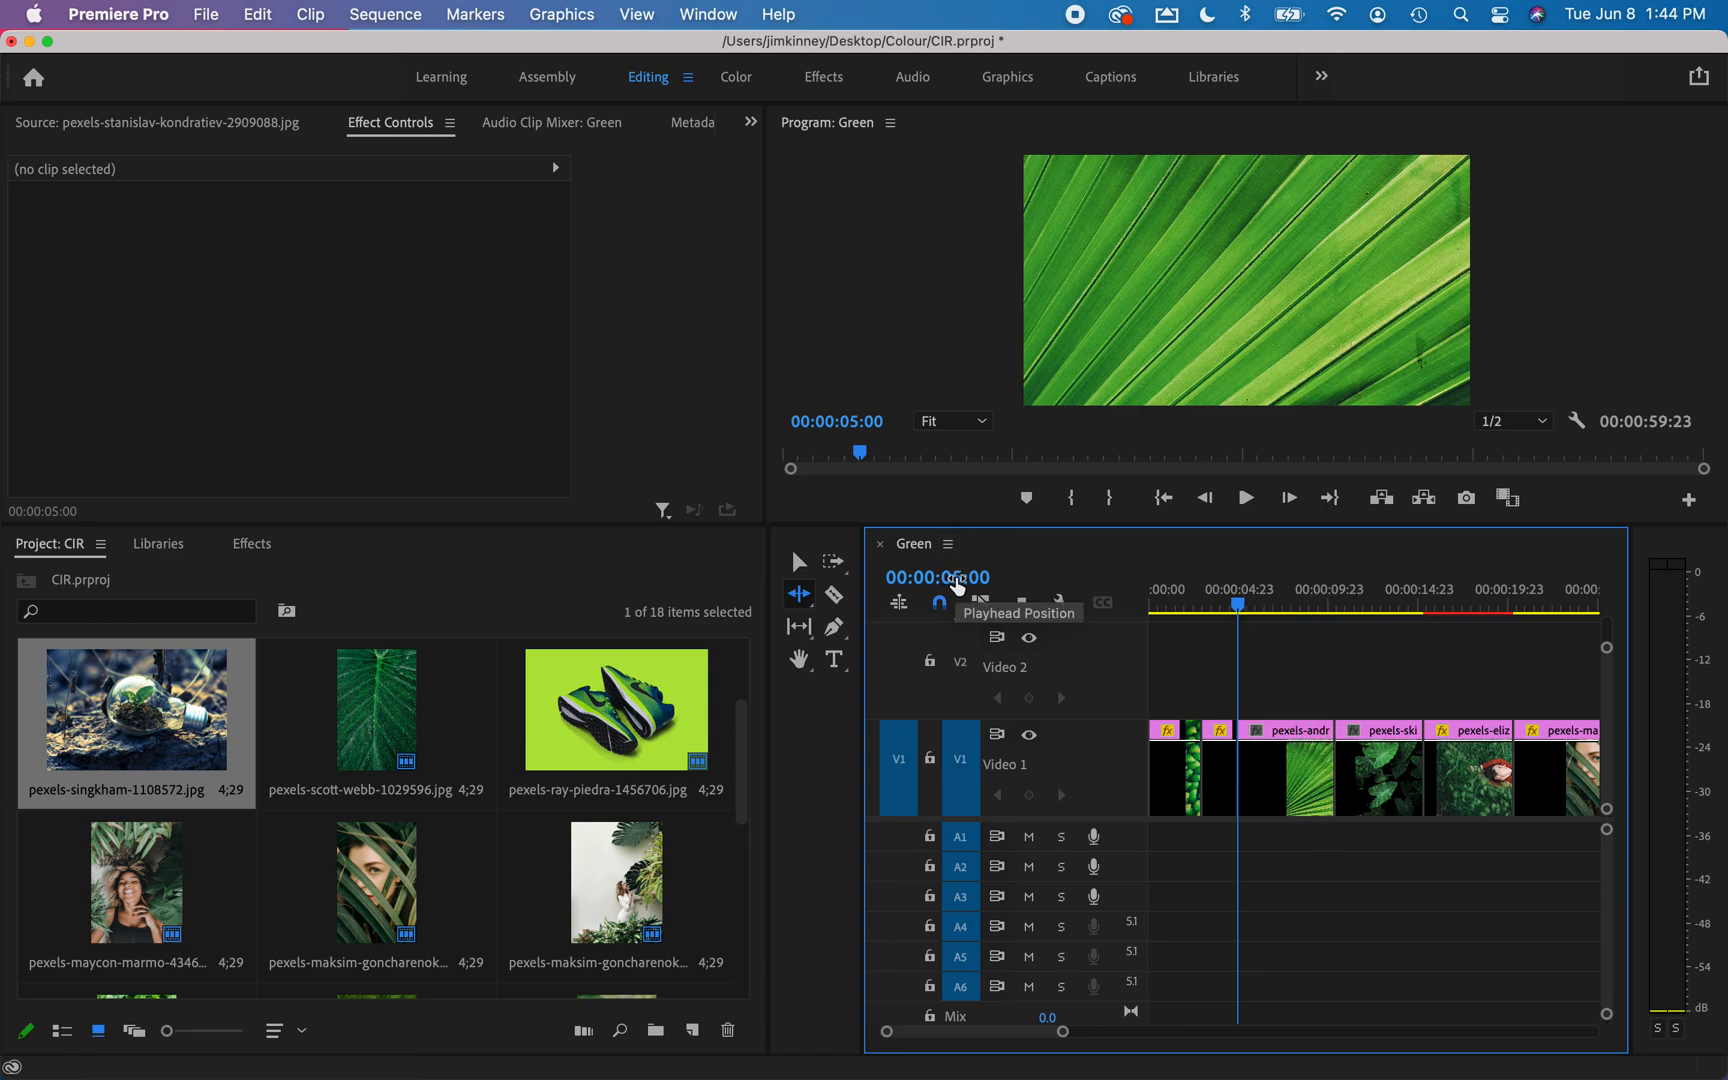
# Move the playhead to 00:00:06:00 and ripple-trim the end of the third clip, the bright palm leaf, to it.
pyautogui.click(957, 587)
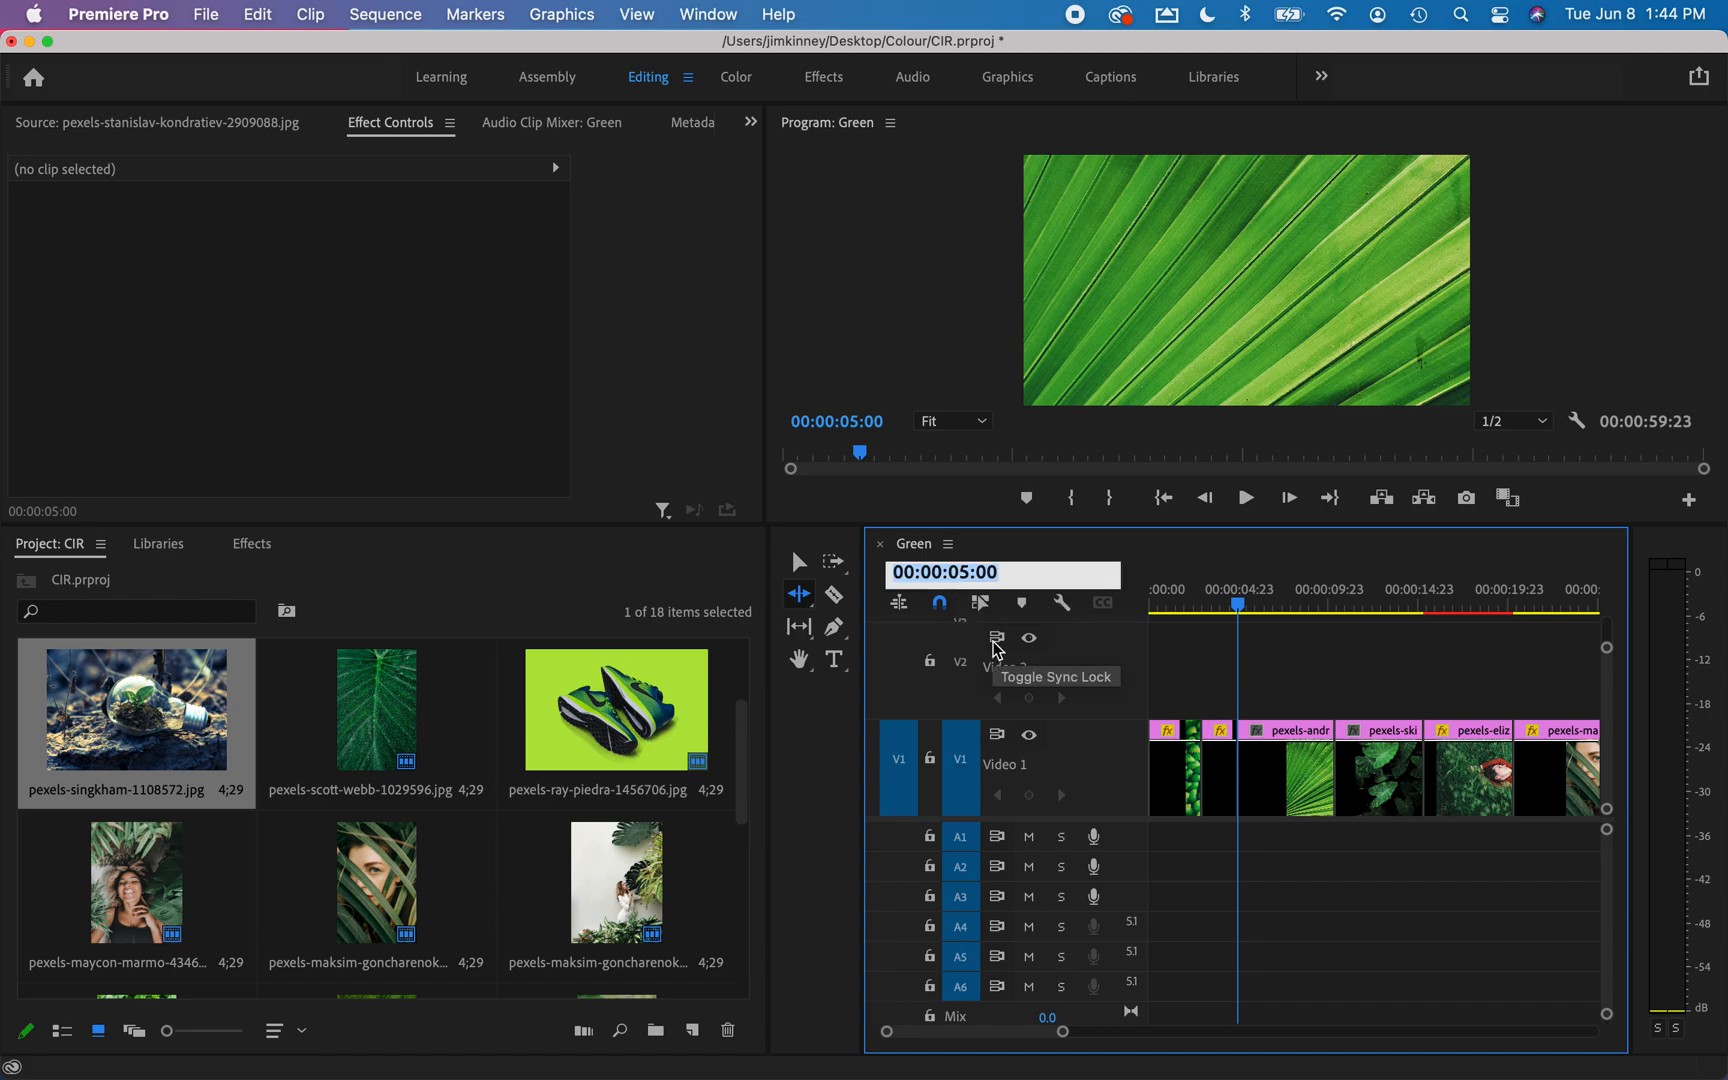
pyautogui.write('600')
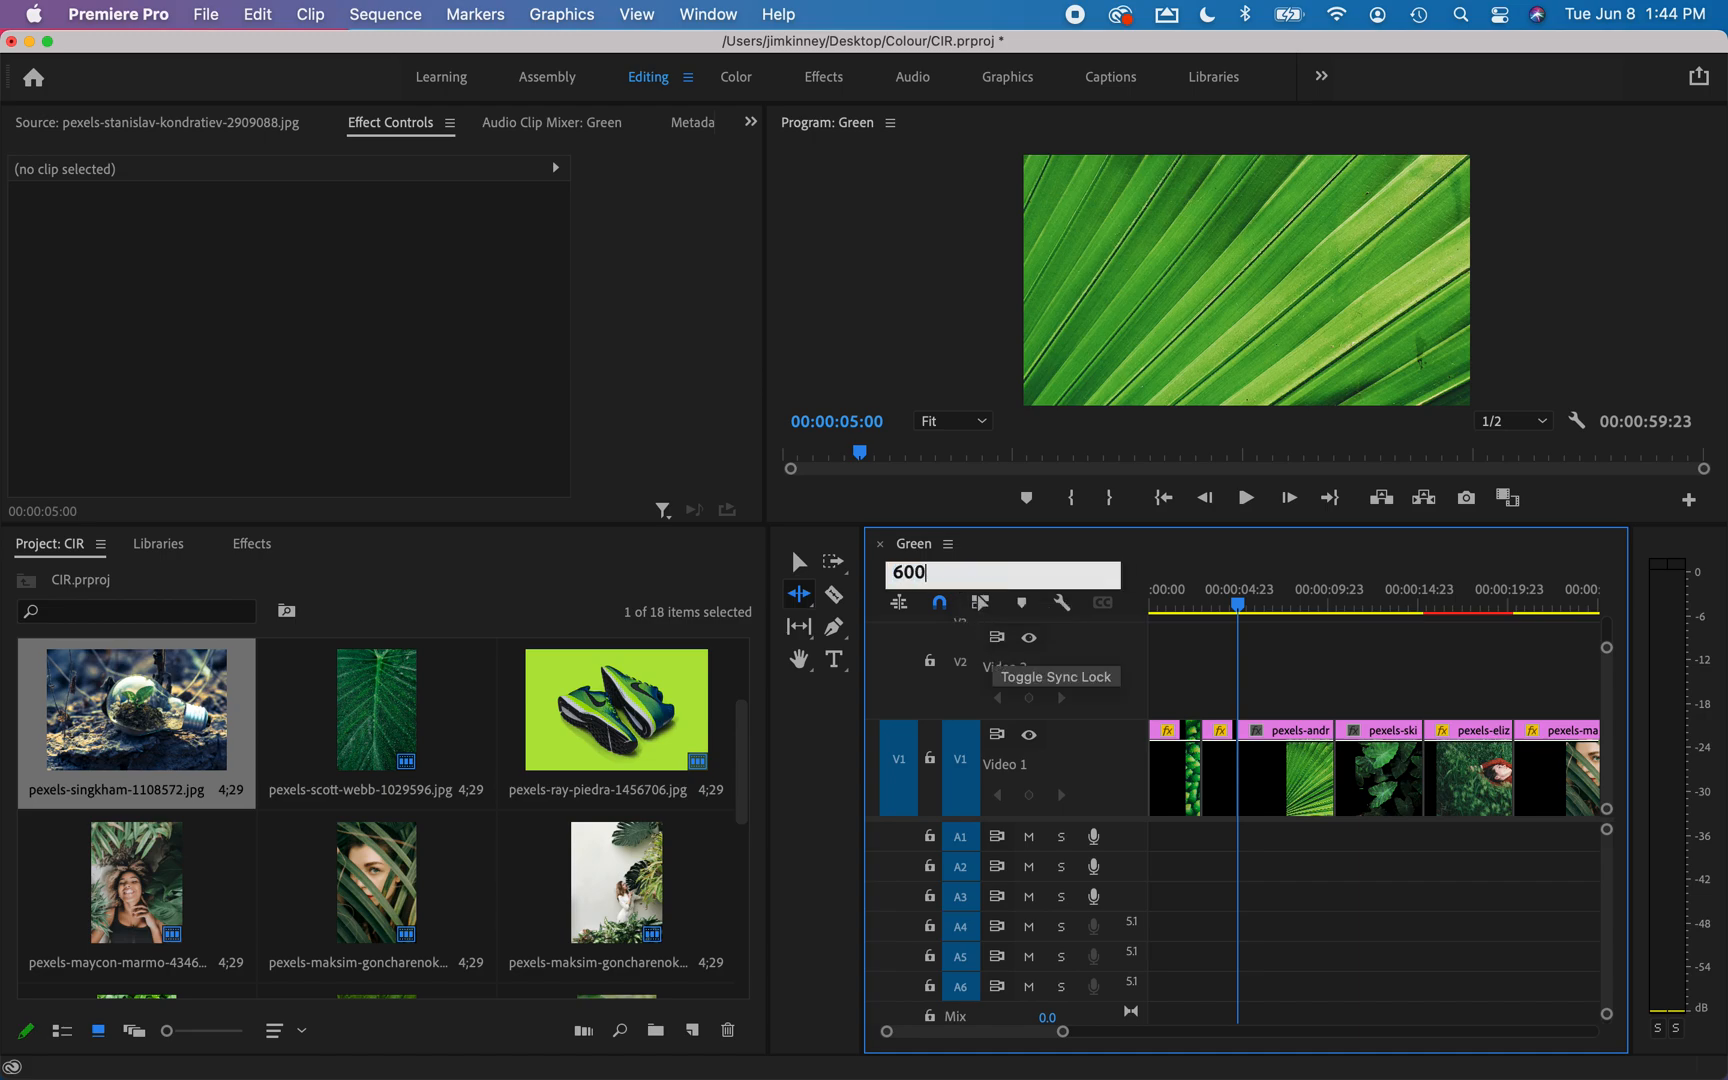
pyautogui.press('Return')
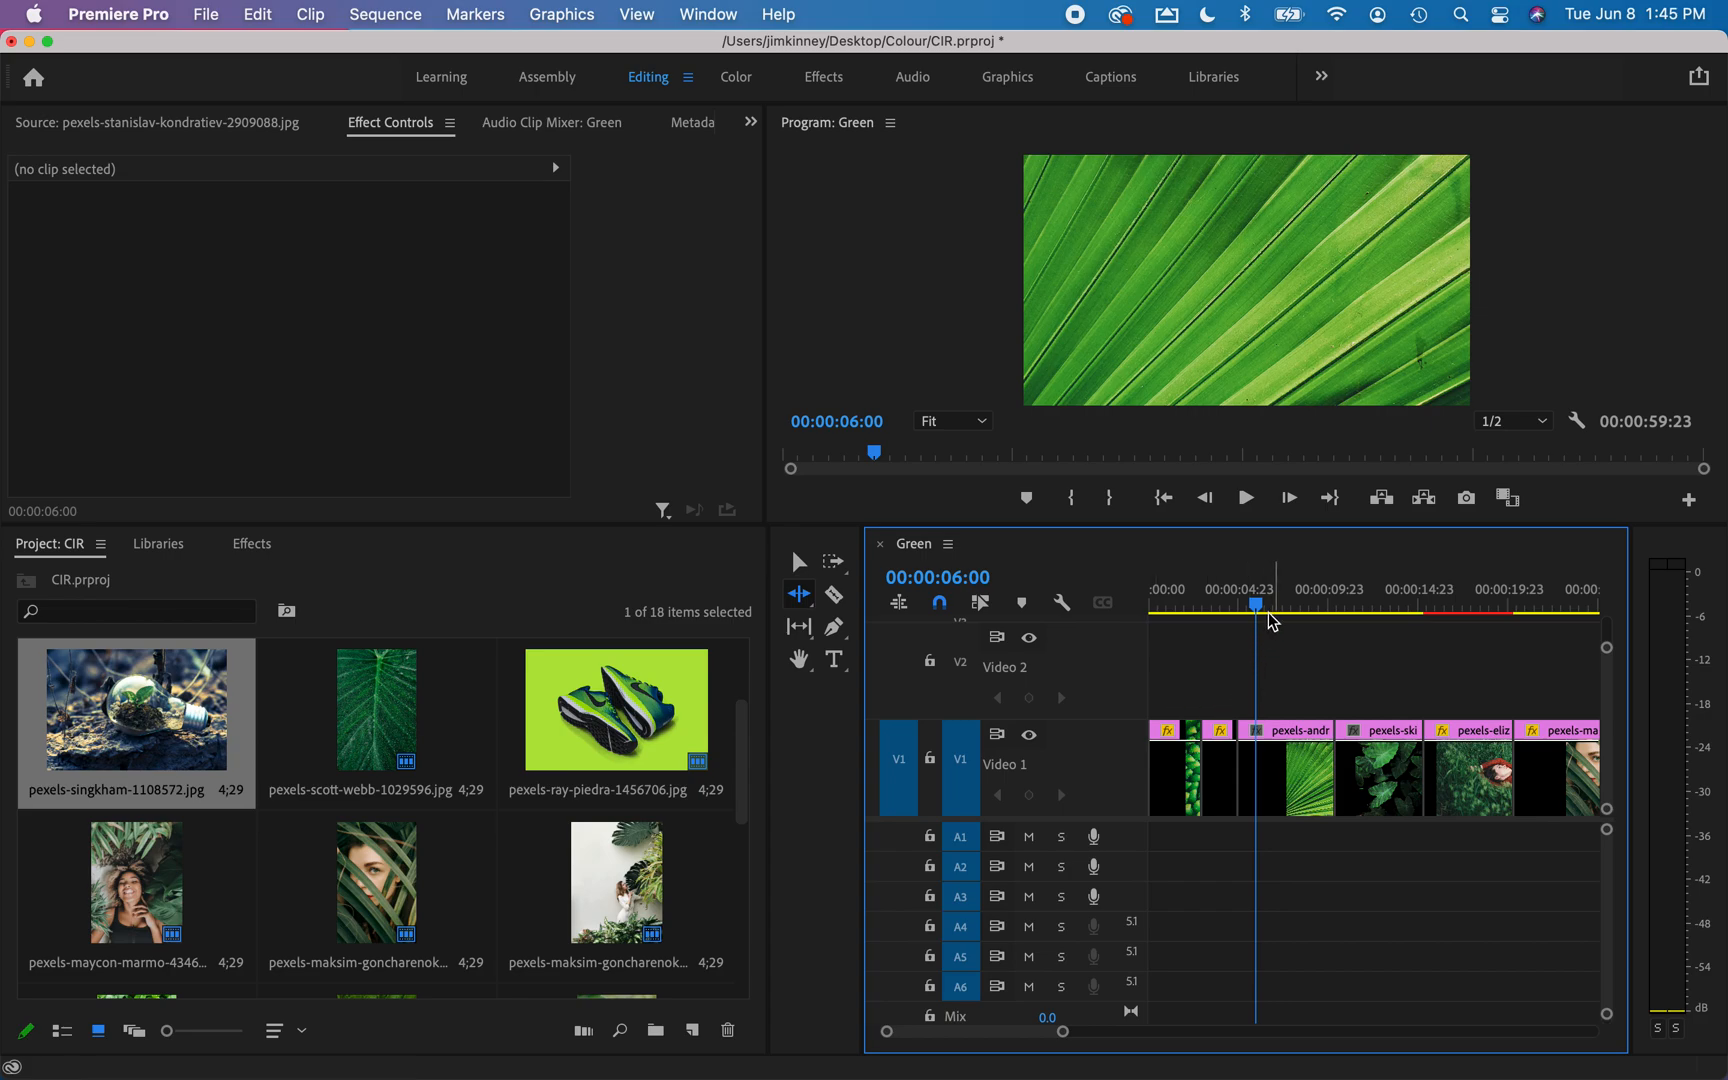
pyautogui.moveTo(1334, 735); pyautogui.dragTo(1250, 738)
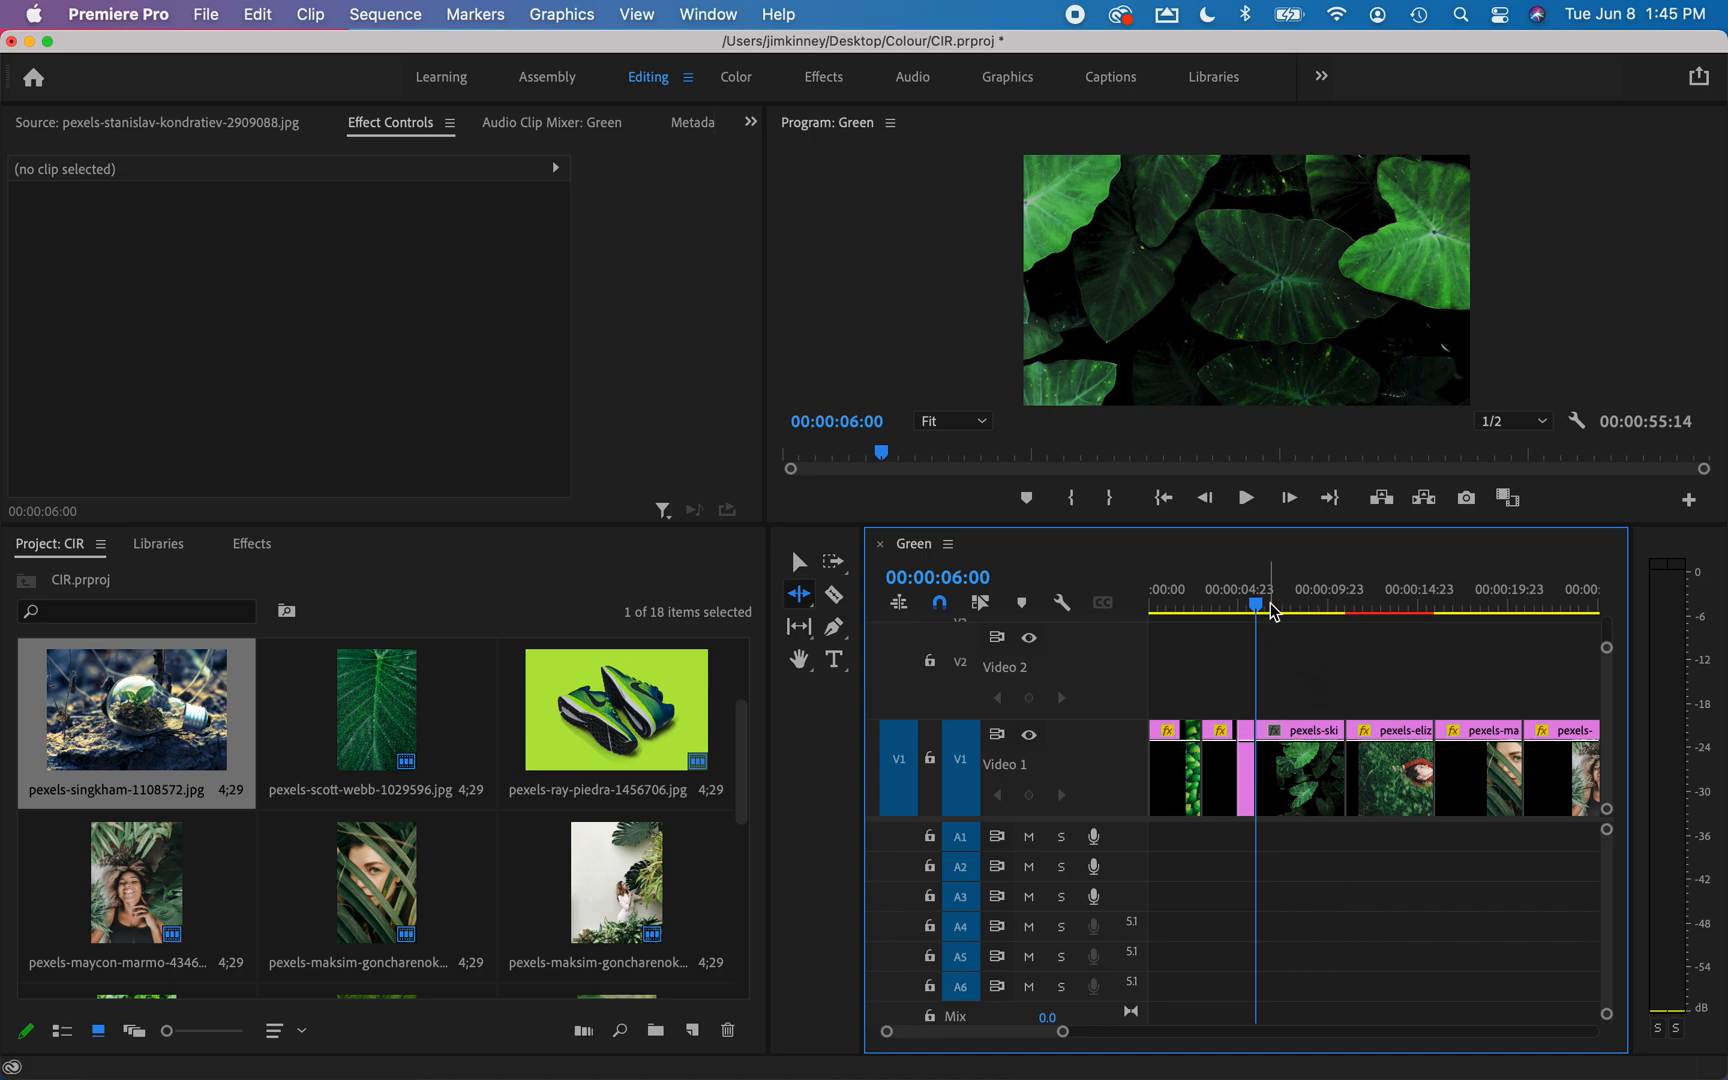
# Move the playhead to 00:00:07:00 and ripple-trim the end of the fourth clip, the dark leaves, to it.
pyautogui.click(966, 578)
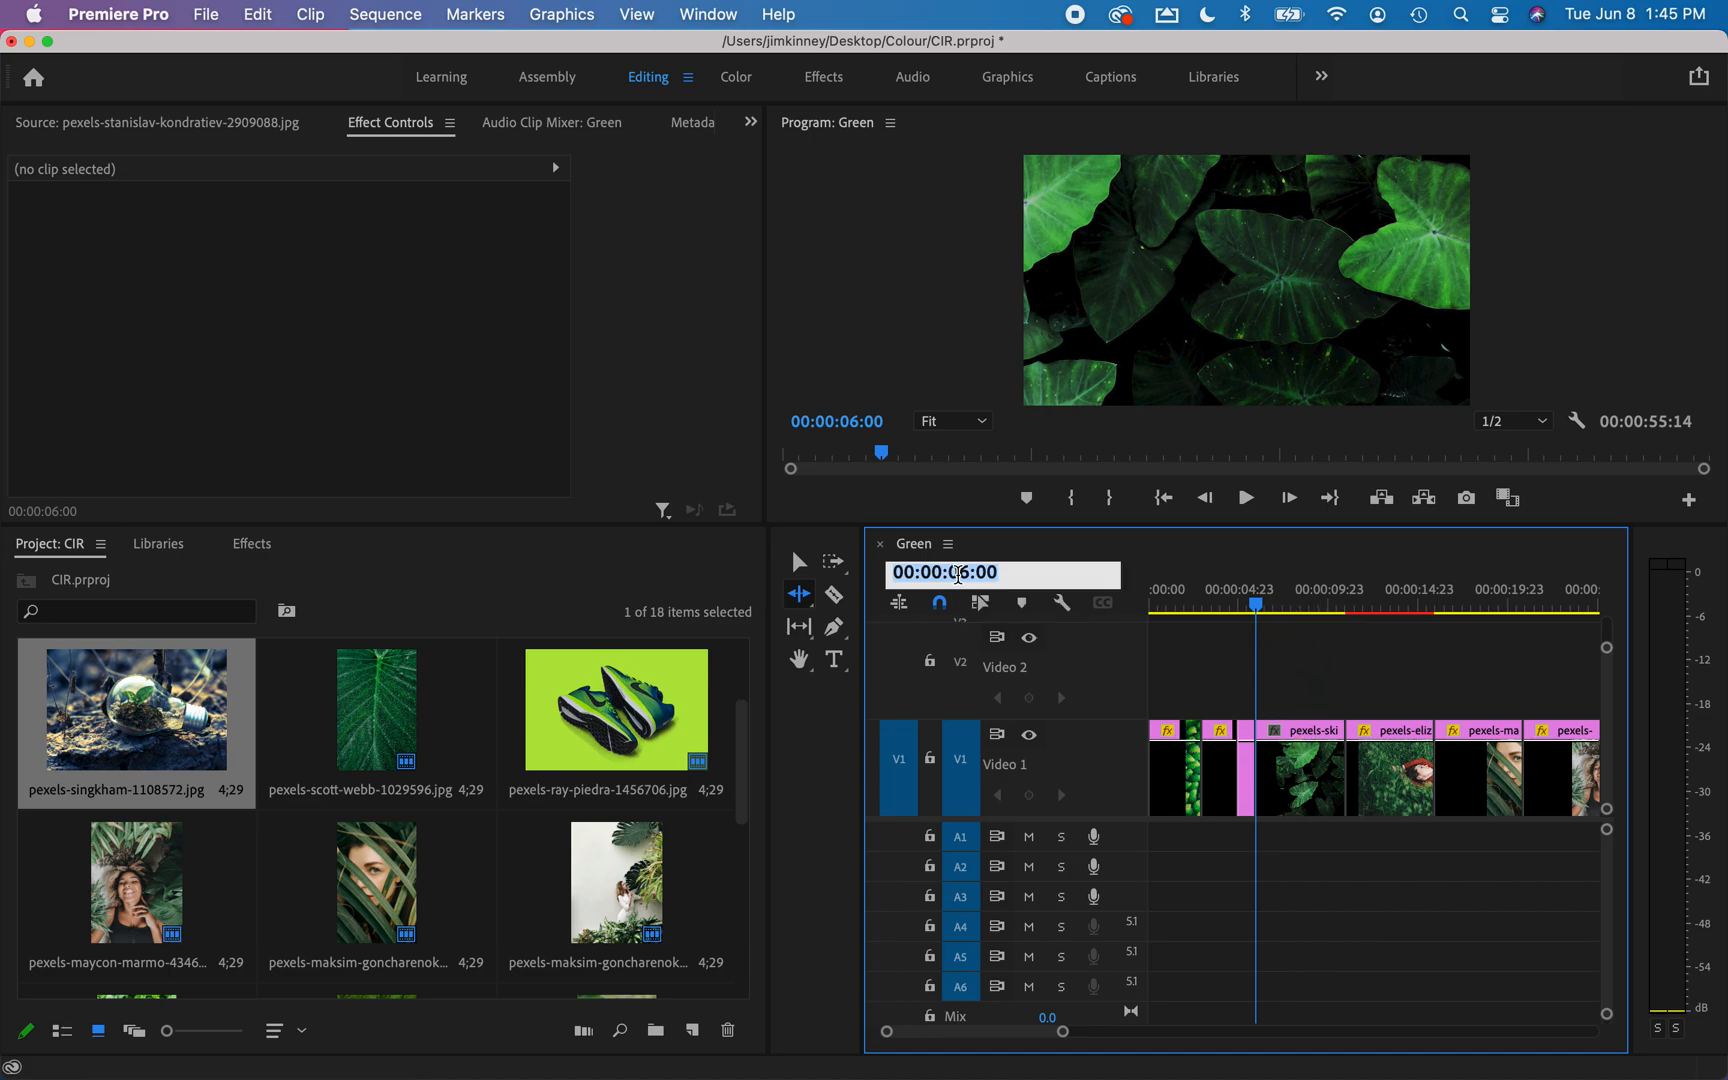
pyautogui.write('700')
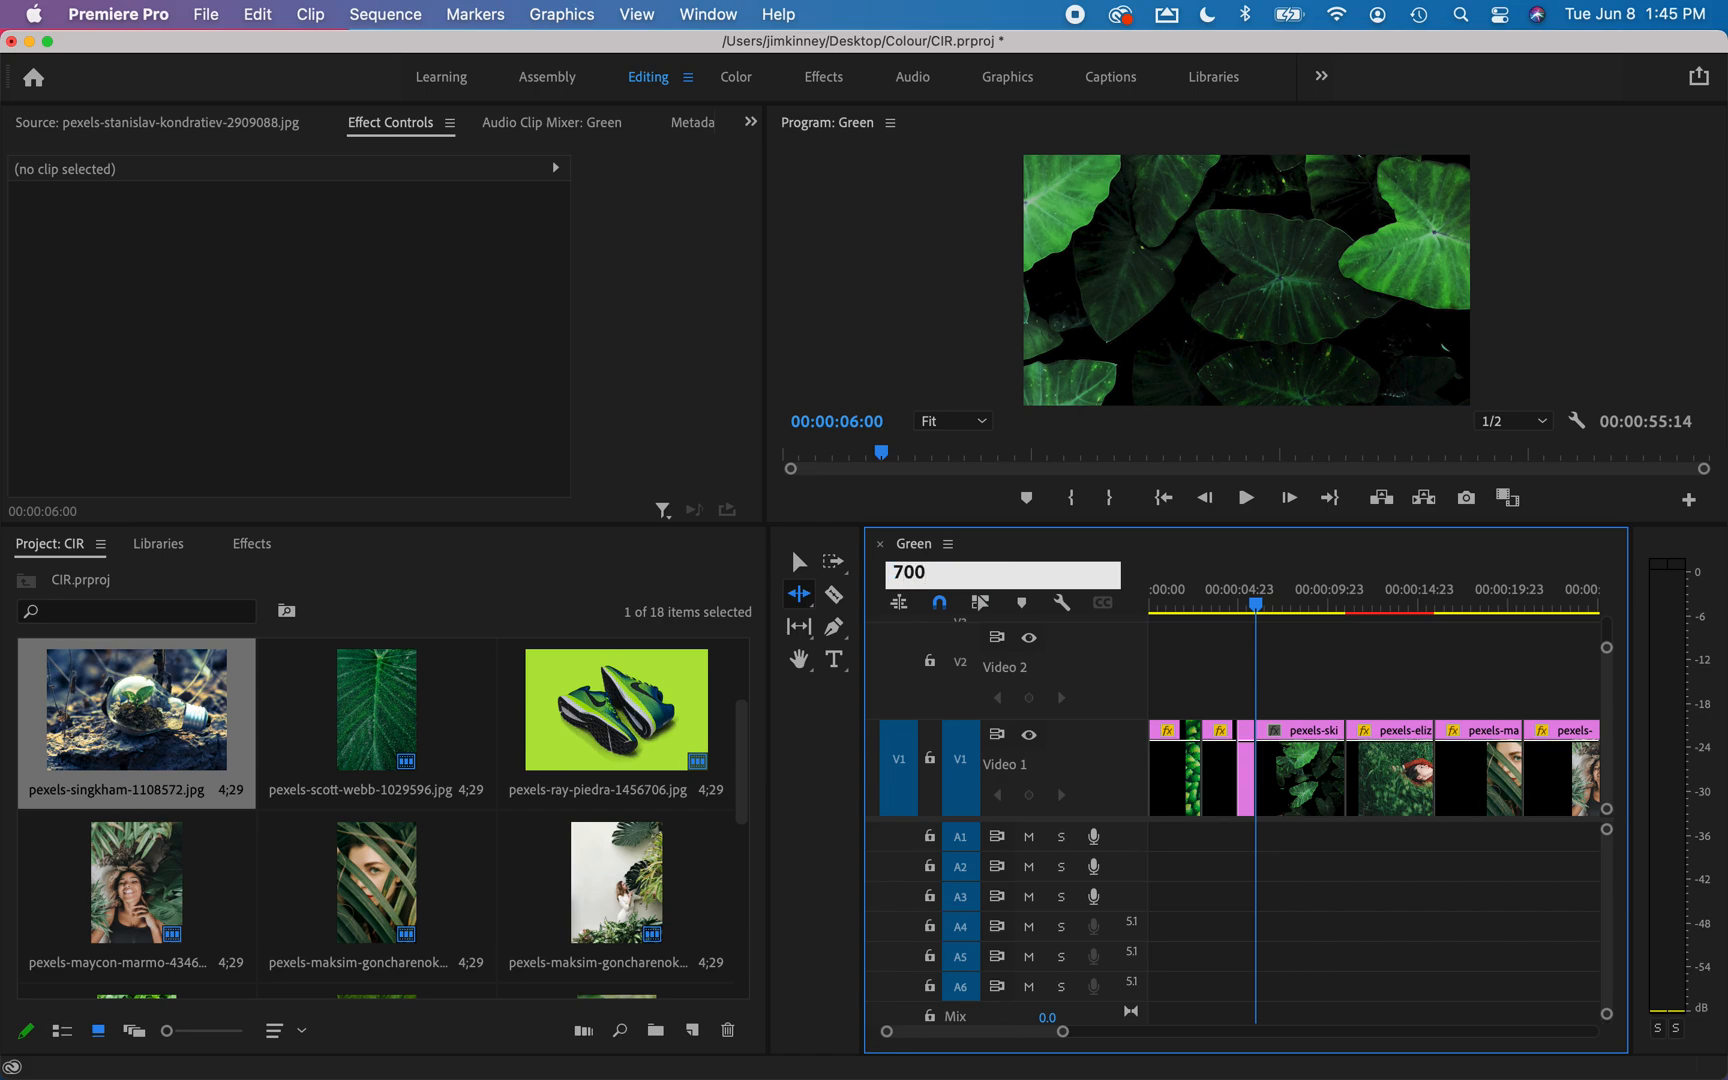
pyautogui.press('Return')
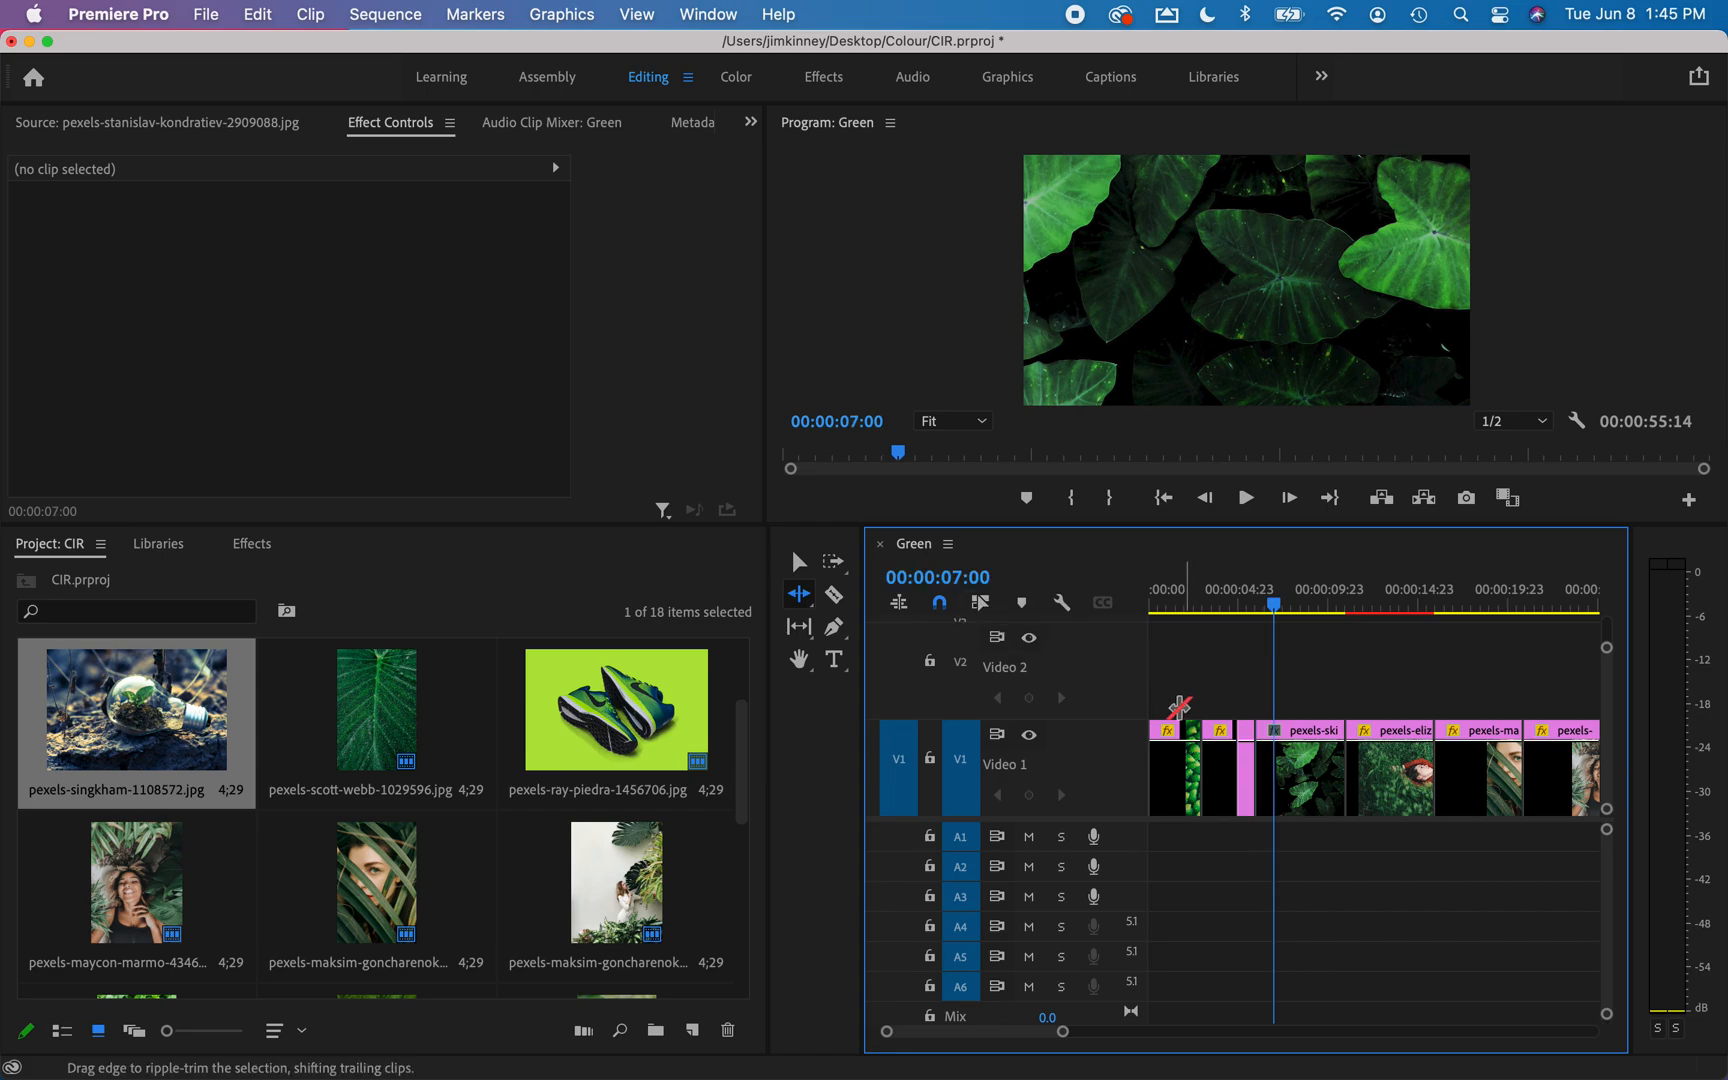
pyautogui.moveTo(1343, 743); pyautogui.dragTo(1272, 741)
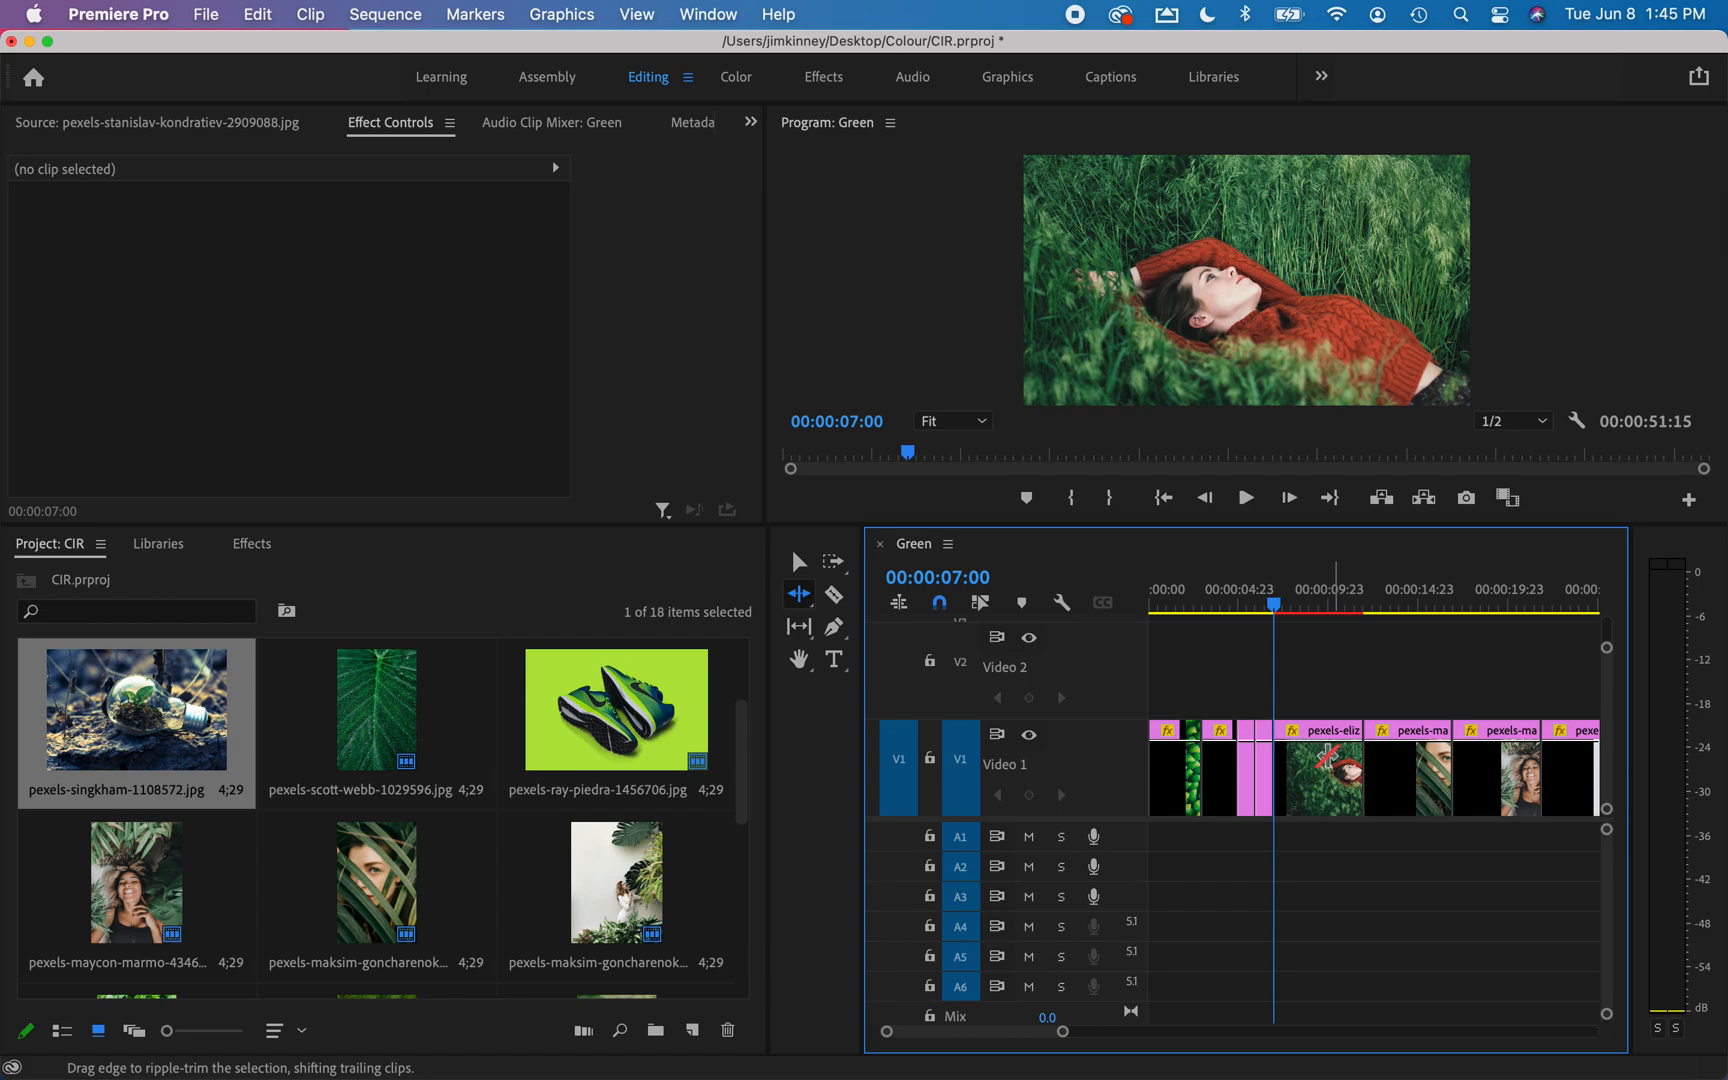
# Ripple-trim the end of the fifth clip, the woman in the red sweater, to a duration of about 11 frames.
pyautogui.moveTo(1070, 1040); pyautogui.dragTo(1033, 1034)
pyautogui.hscroll(2, 1192, 789)
pyautogui.hscroll(4, 1188, 805)
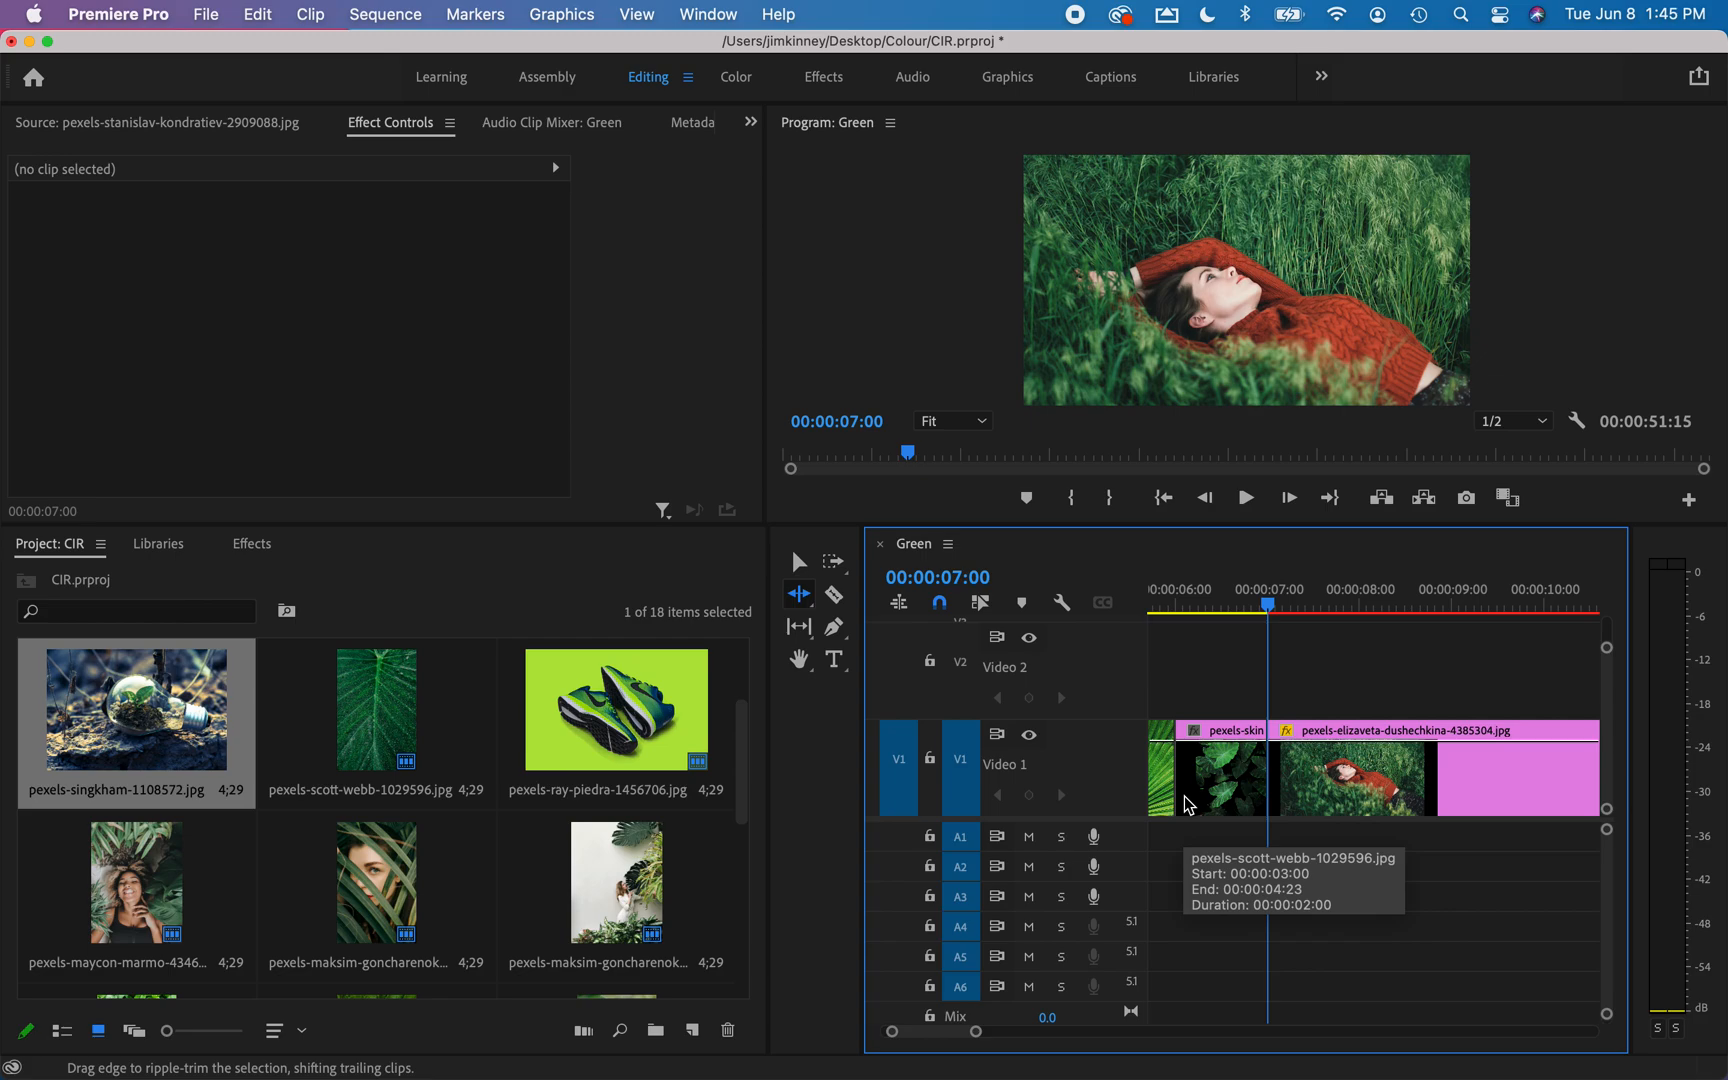
pyautogui.hscroll(2, 1188, 805)
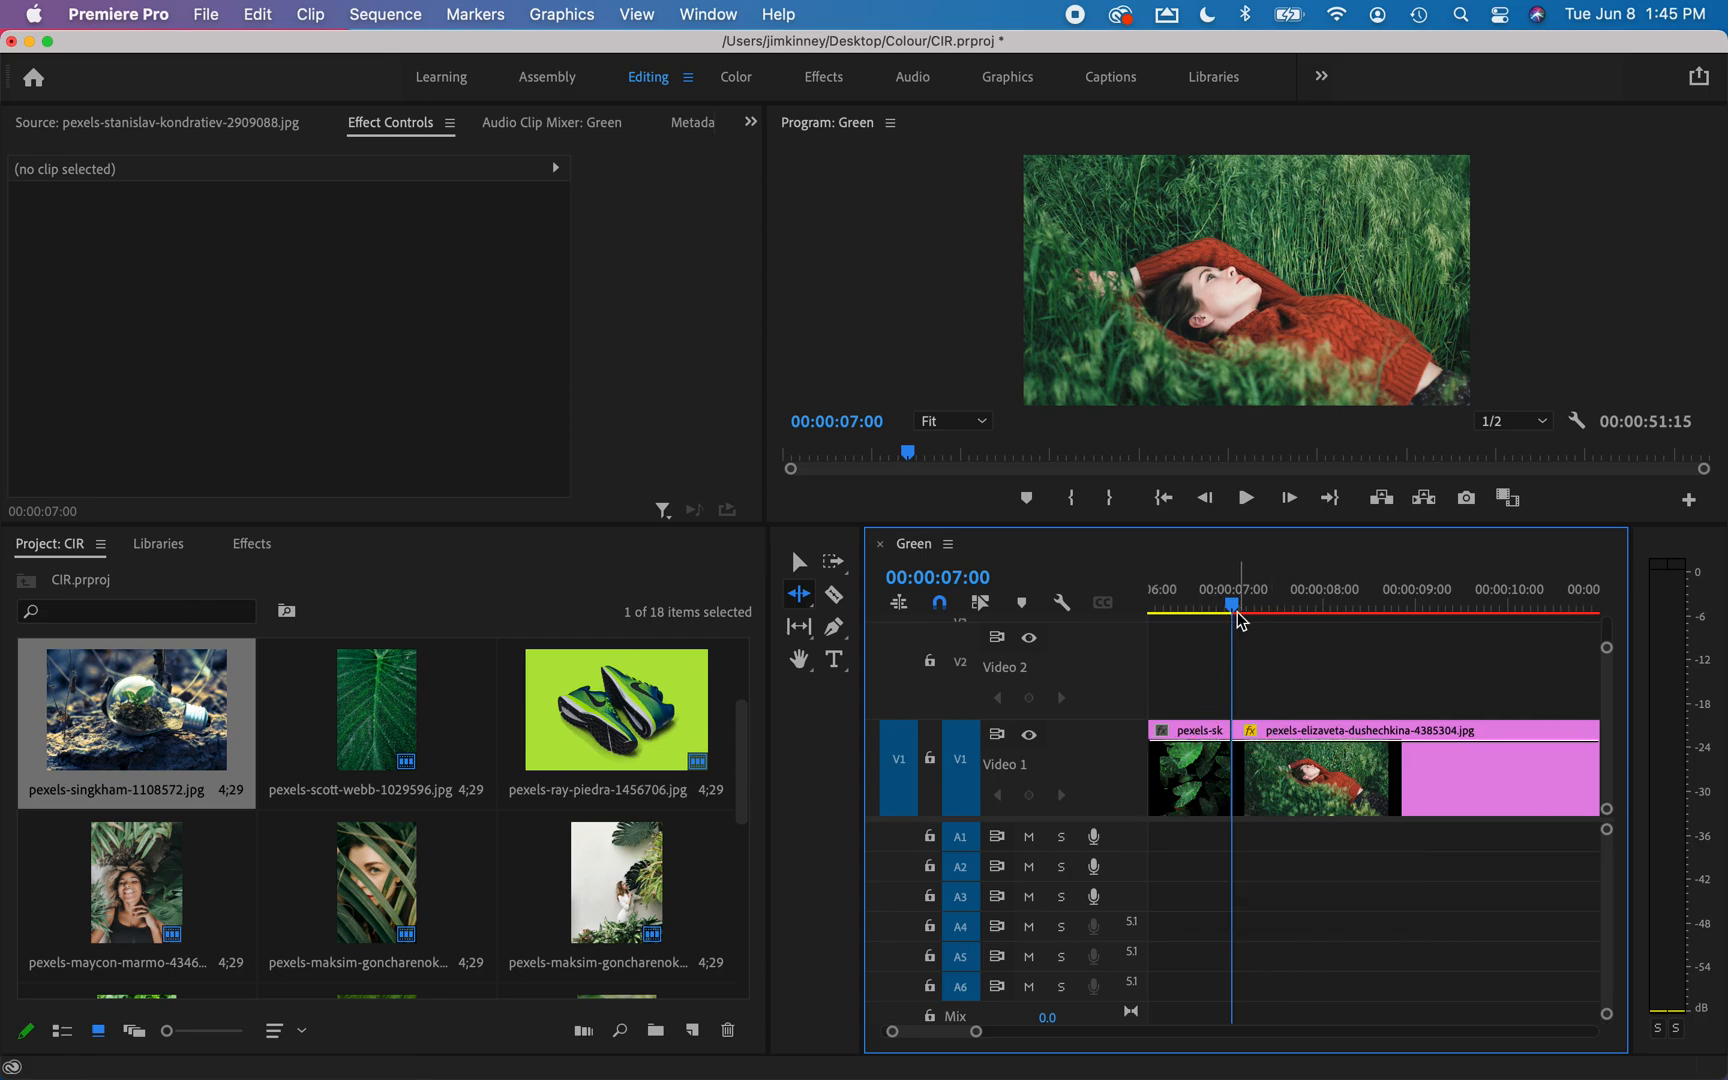
pyautogui.moveTo(1232, 606)
pyautogui.mouseDown()
pyautogui.moveTo(1207, 616)
pyautogui.moveTo(1239, 621)
pyautogui.mouseUp()
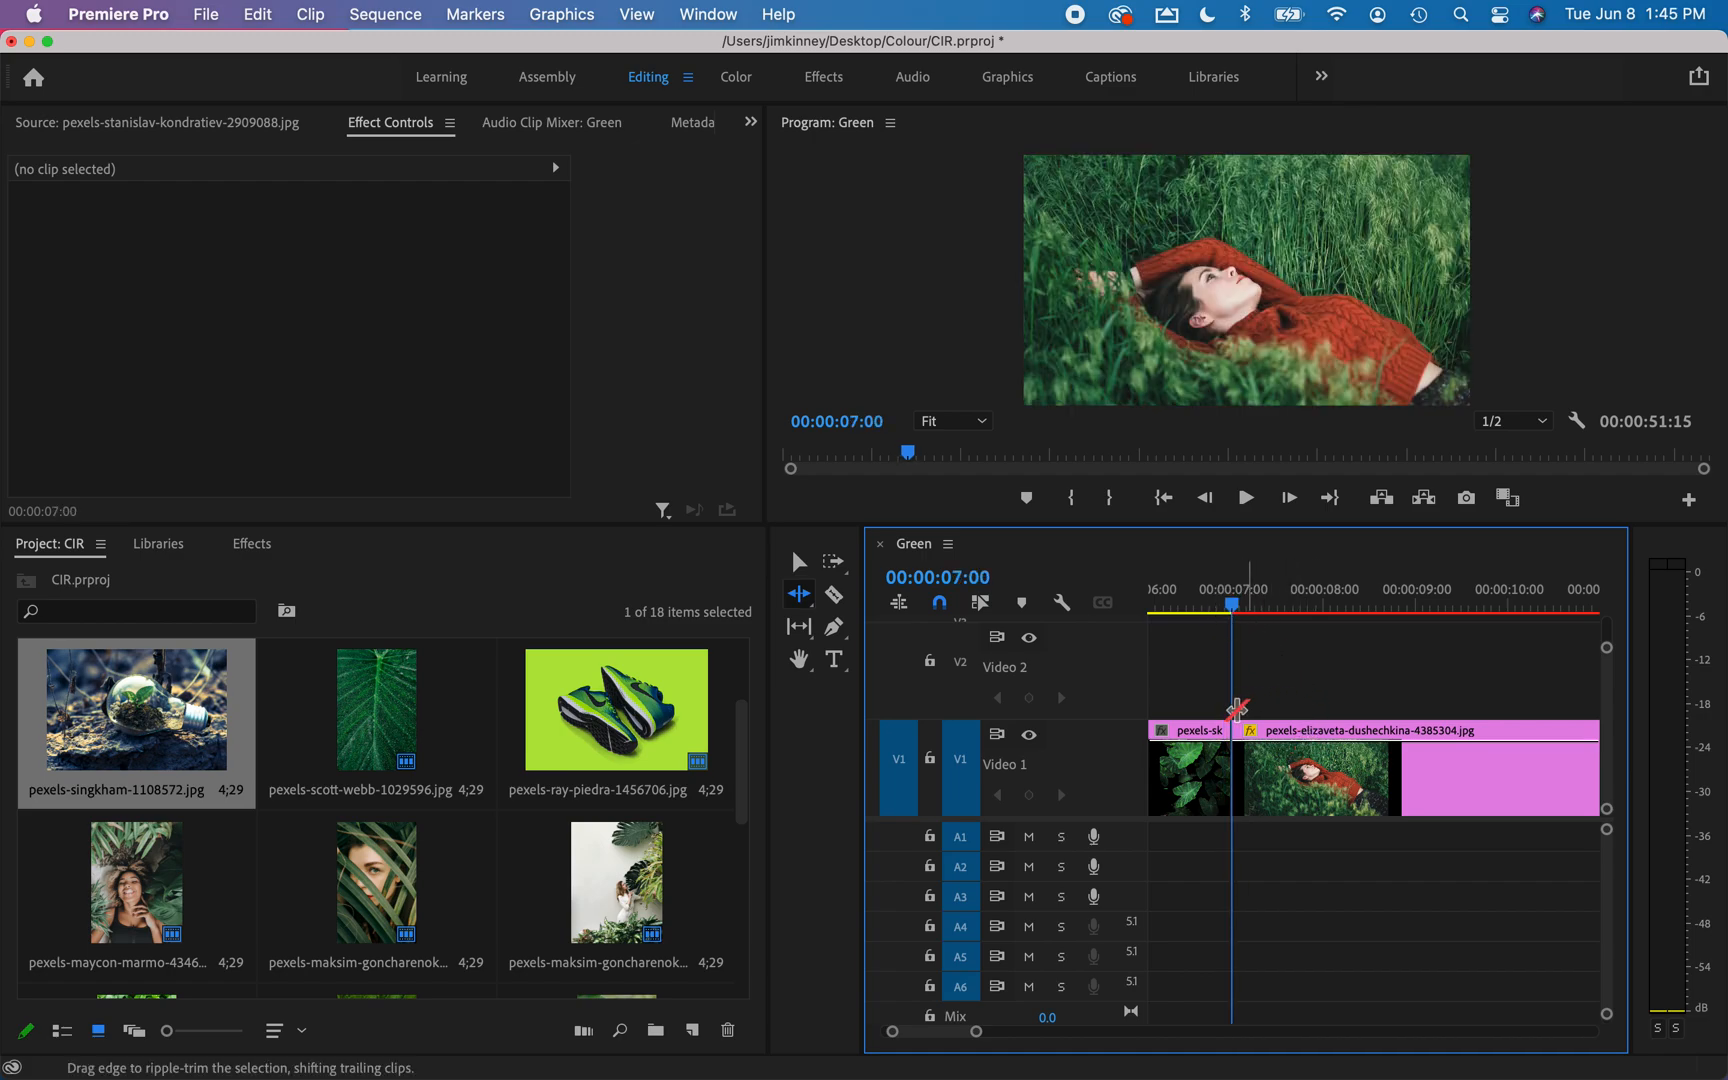
pyautogui.scroll(2, 1238, 710)
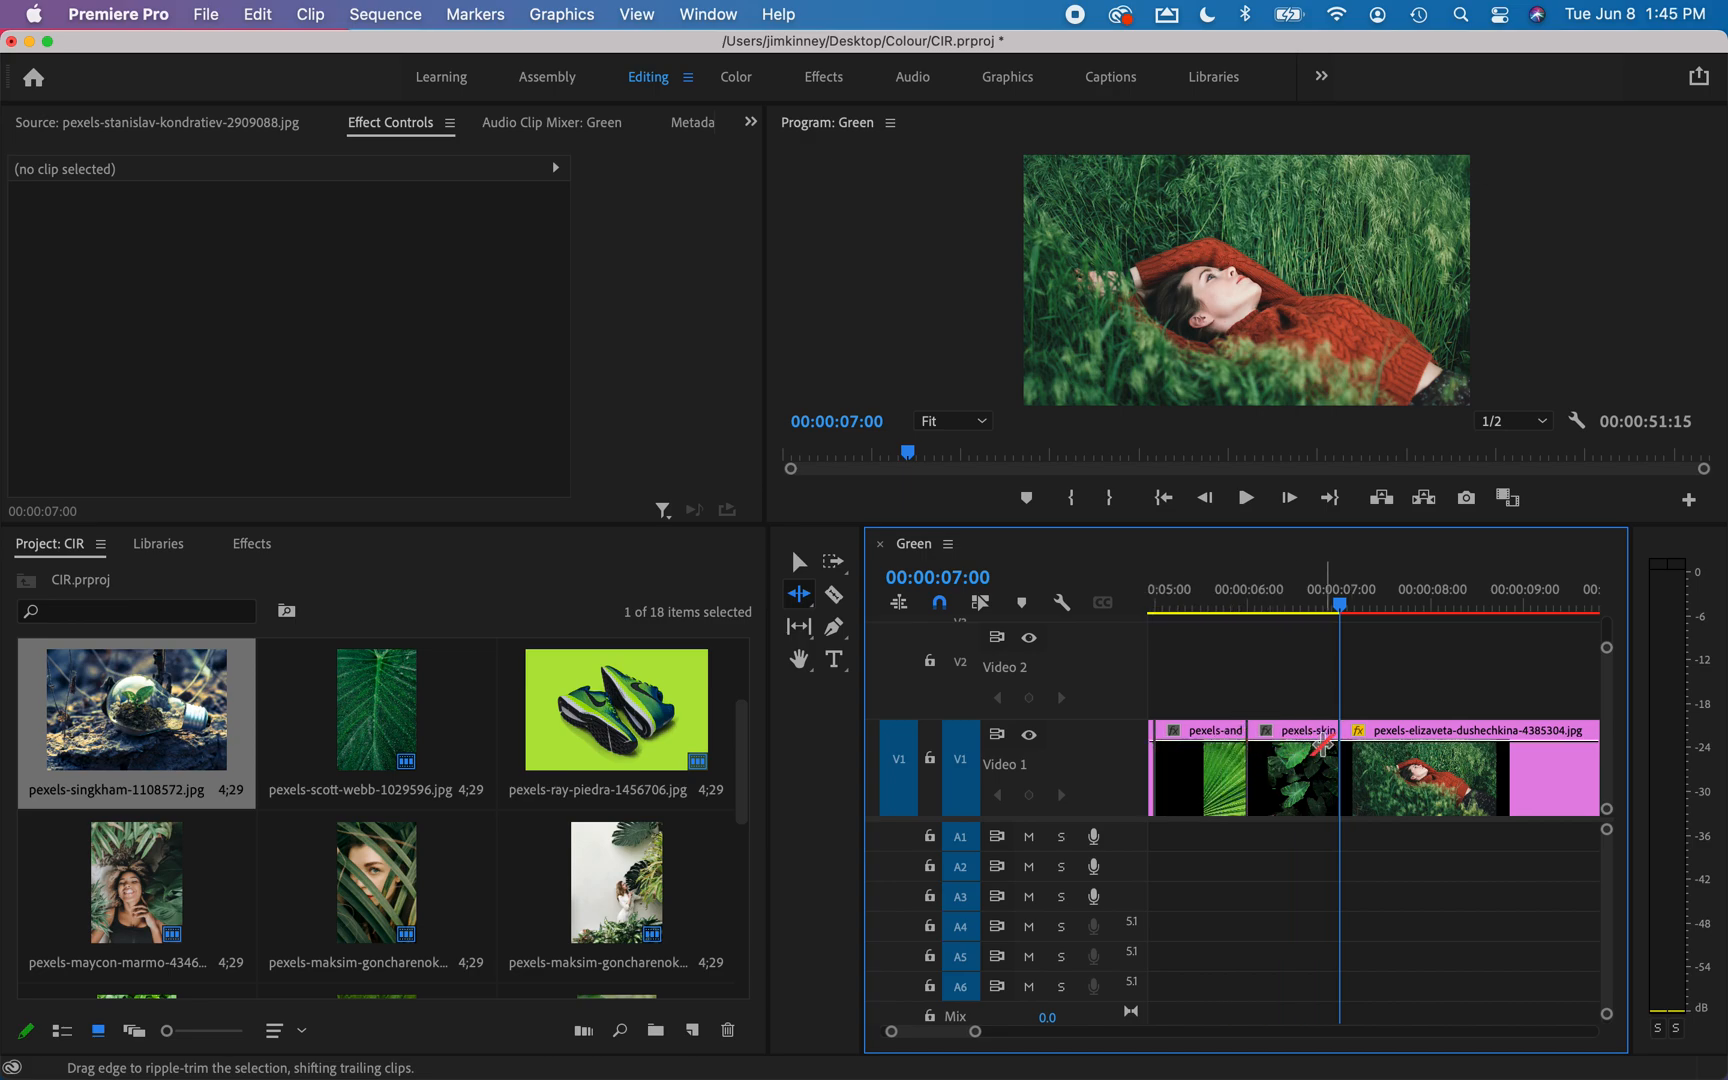
pyautogui.scroll(-2, 1416, 712)
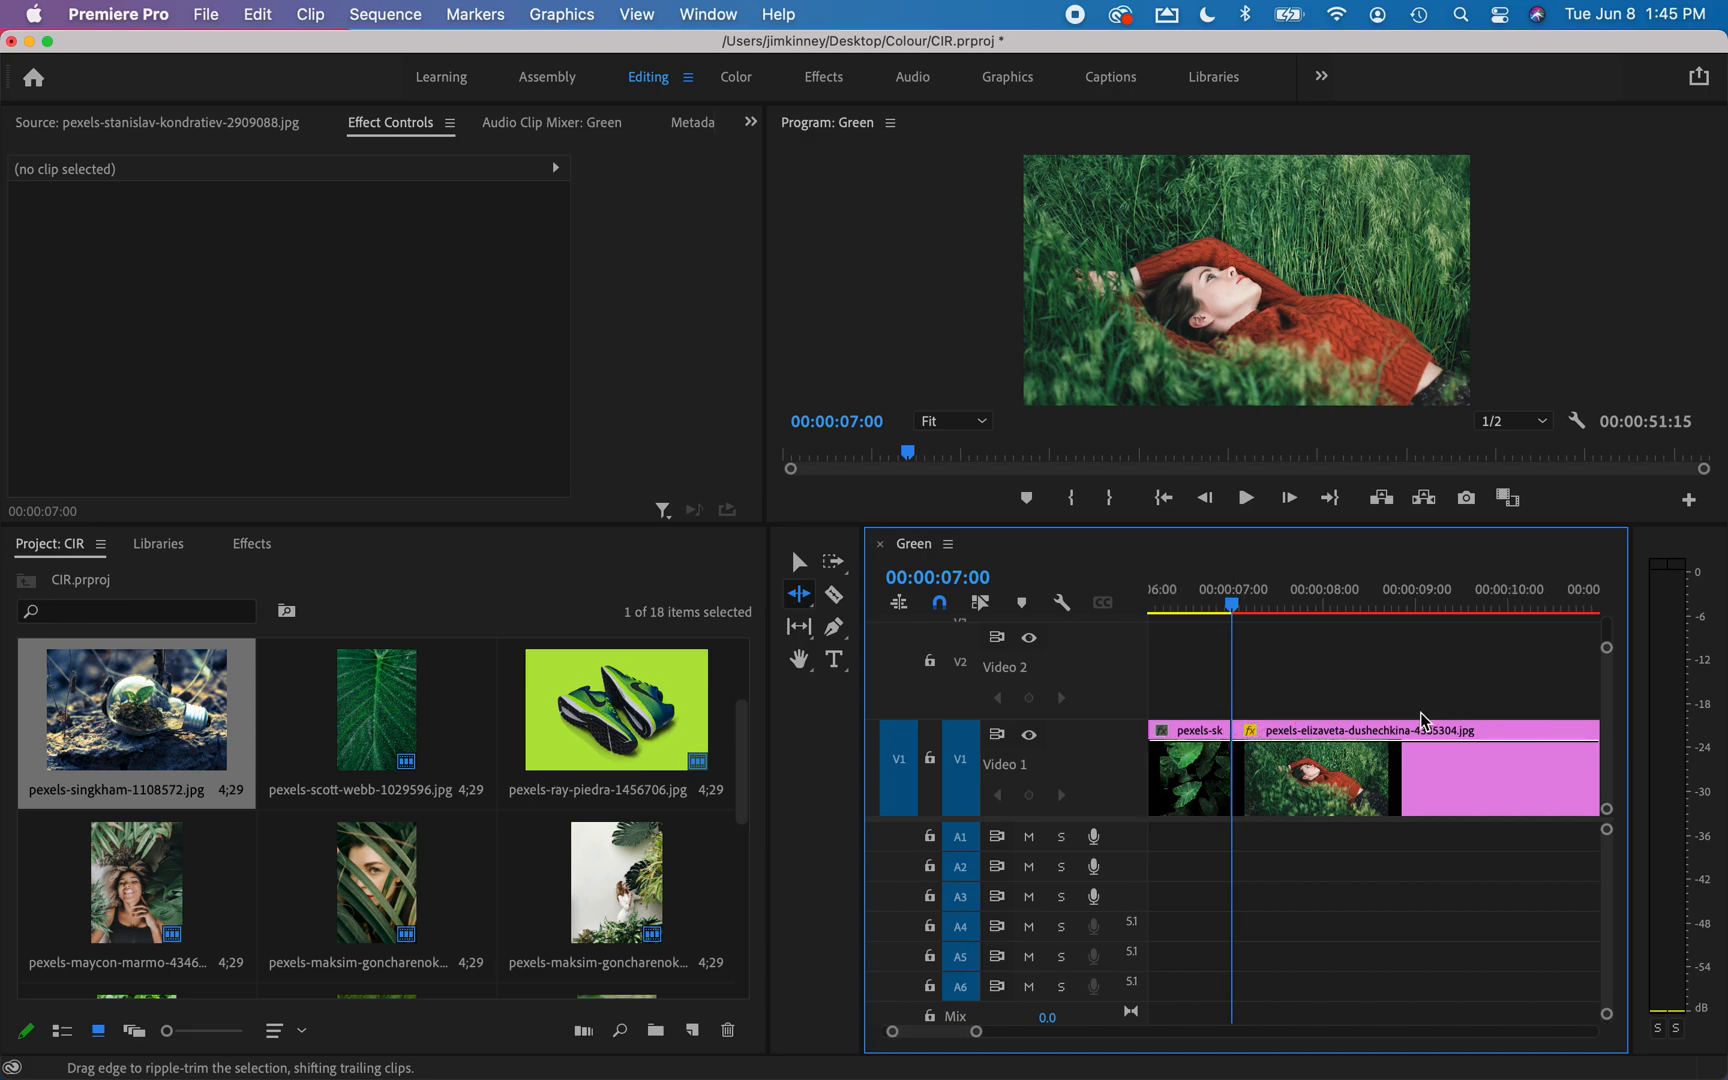
pyautogui.scroll(-3, 1423, 721)
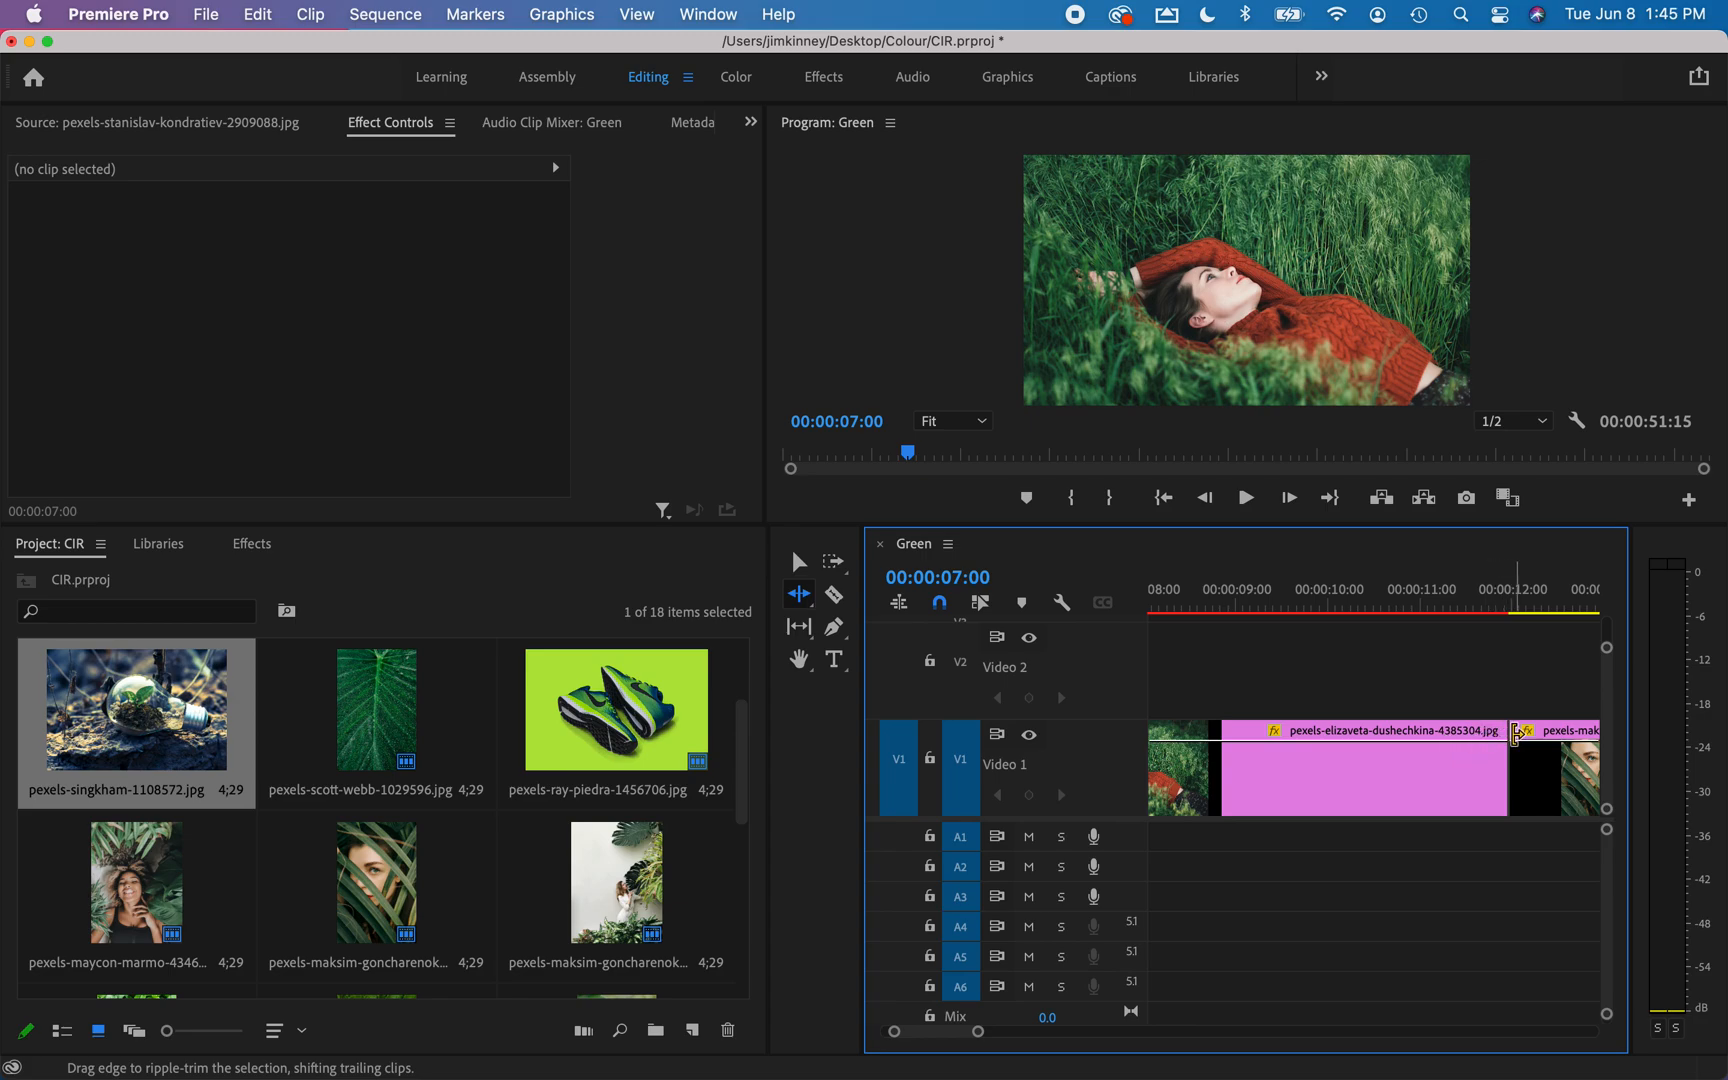
pyautogui.moveTo(1505, 740); pyautogui.dragTo(1205, 745)
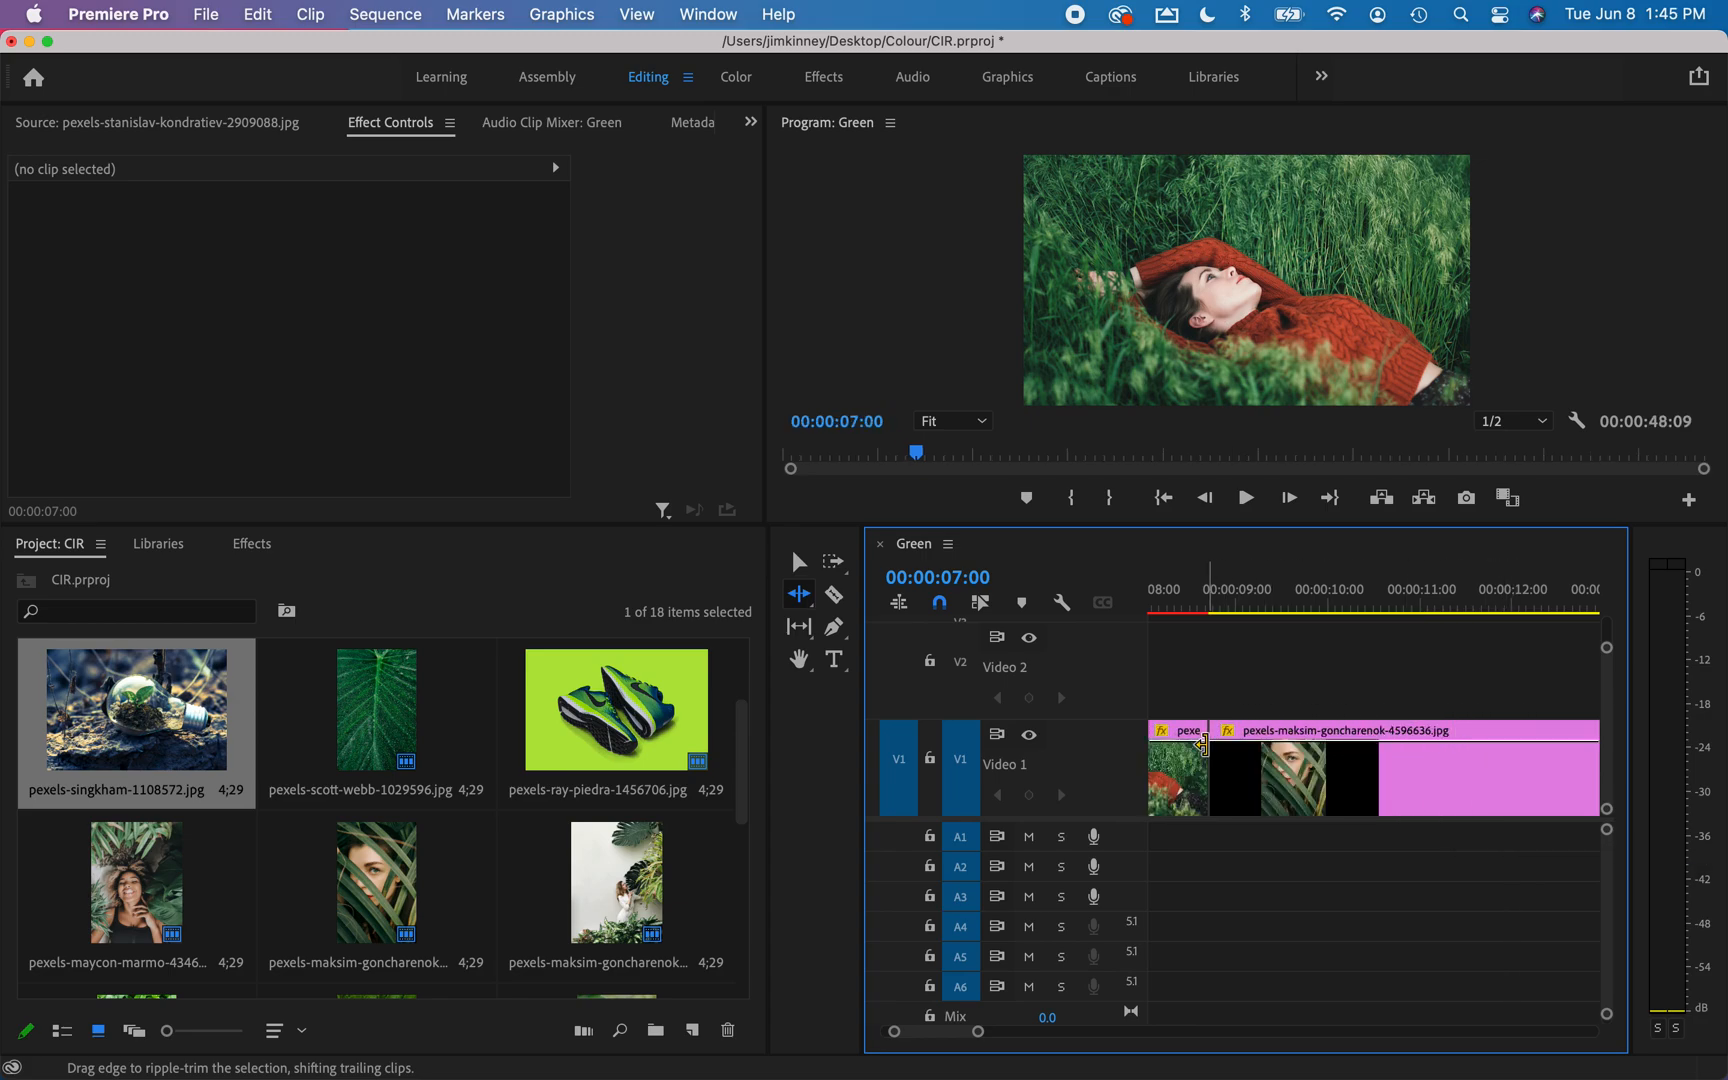
pyautogui.scroll(3, 1275, 695)
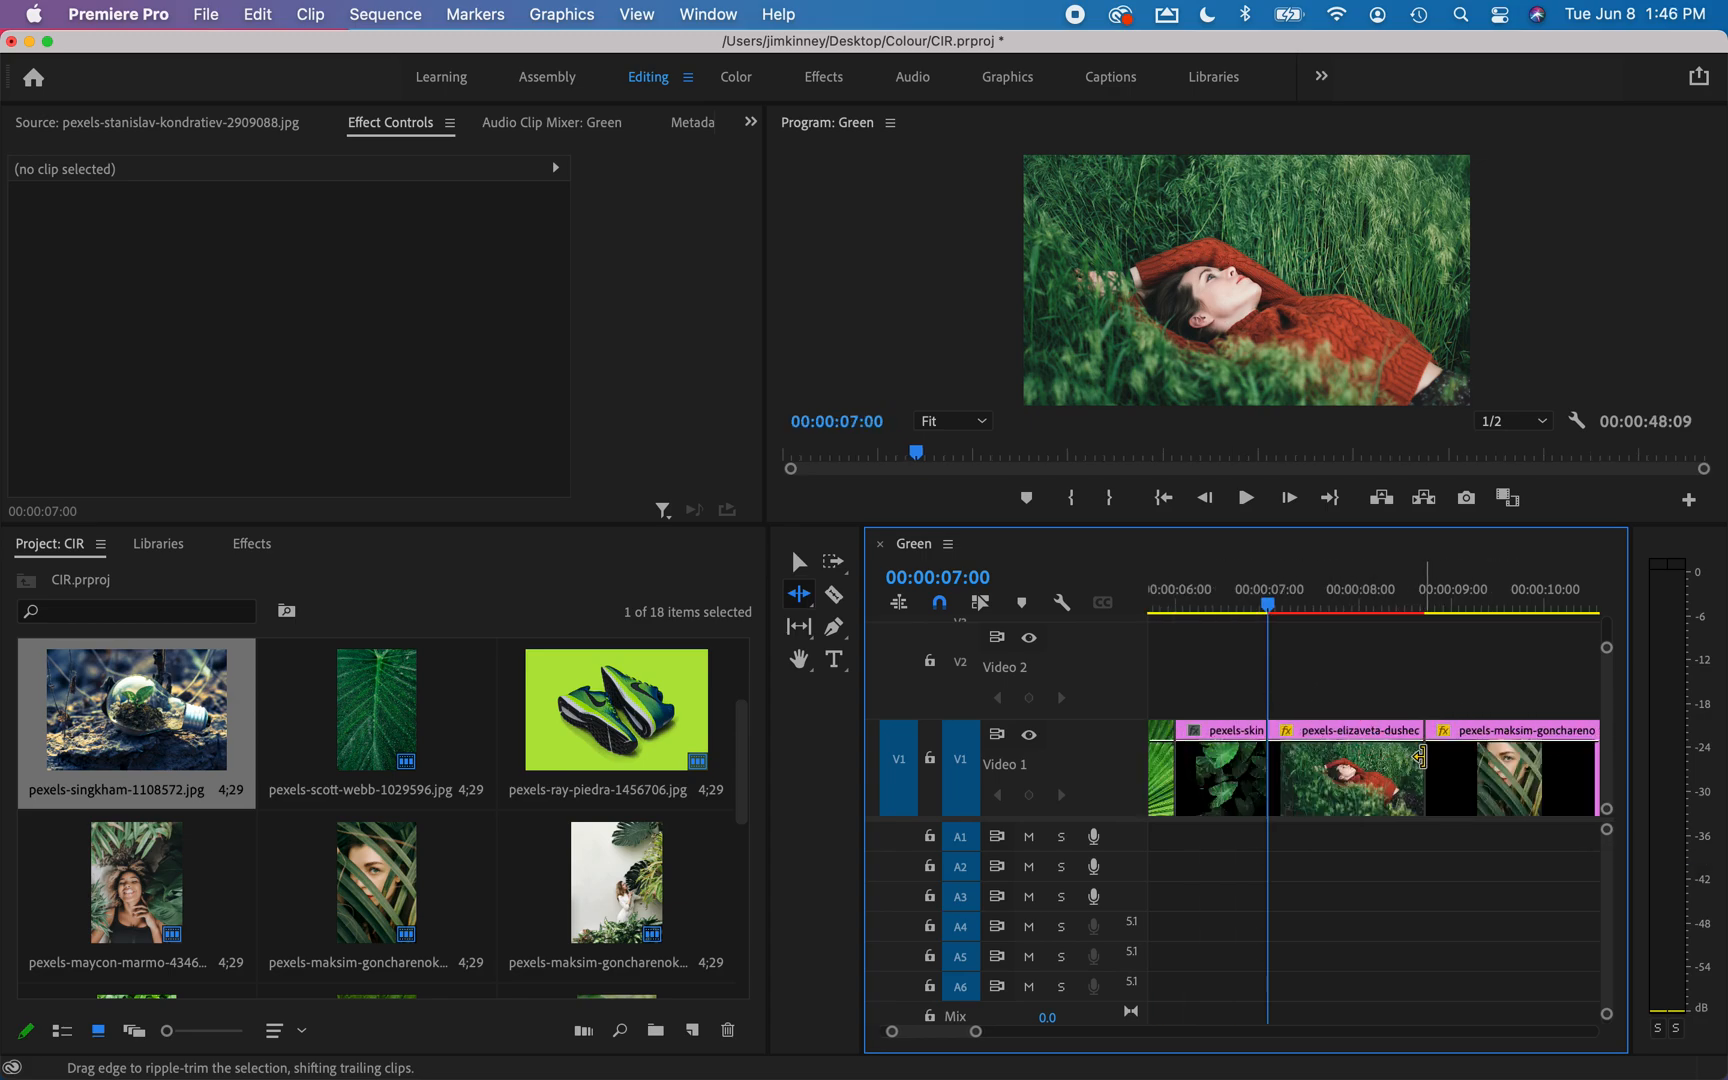
pyautogui.moveTo(1421, 755); pyautogui.dragTo(1307, 752)
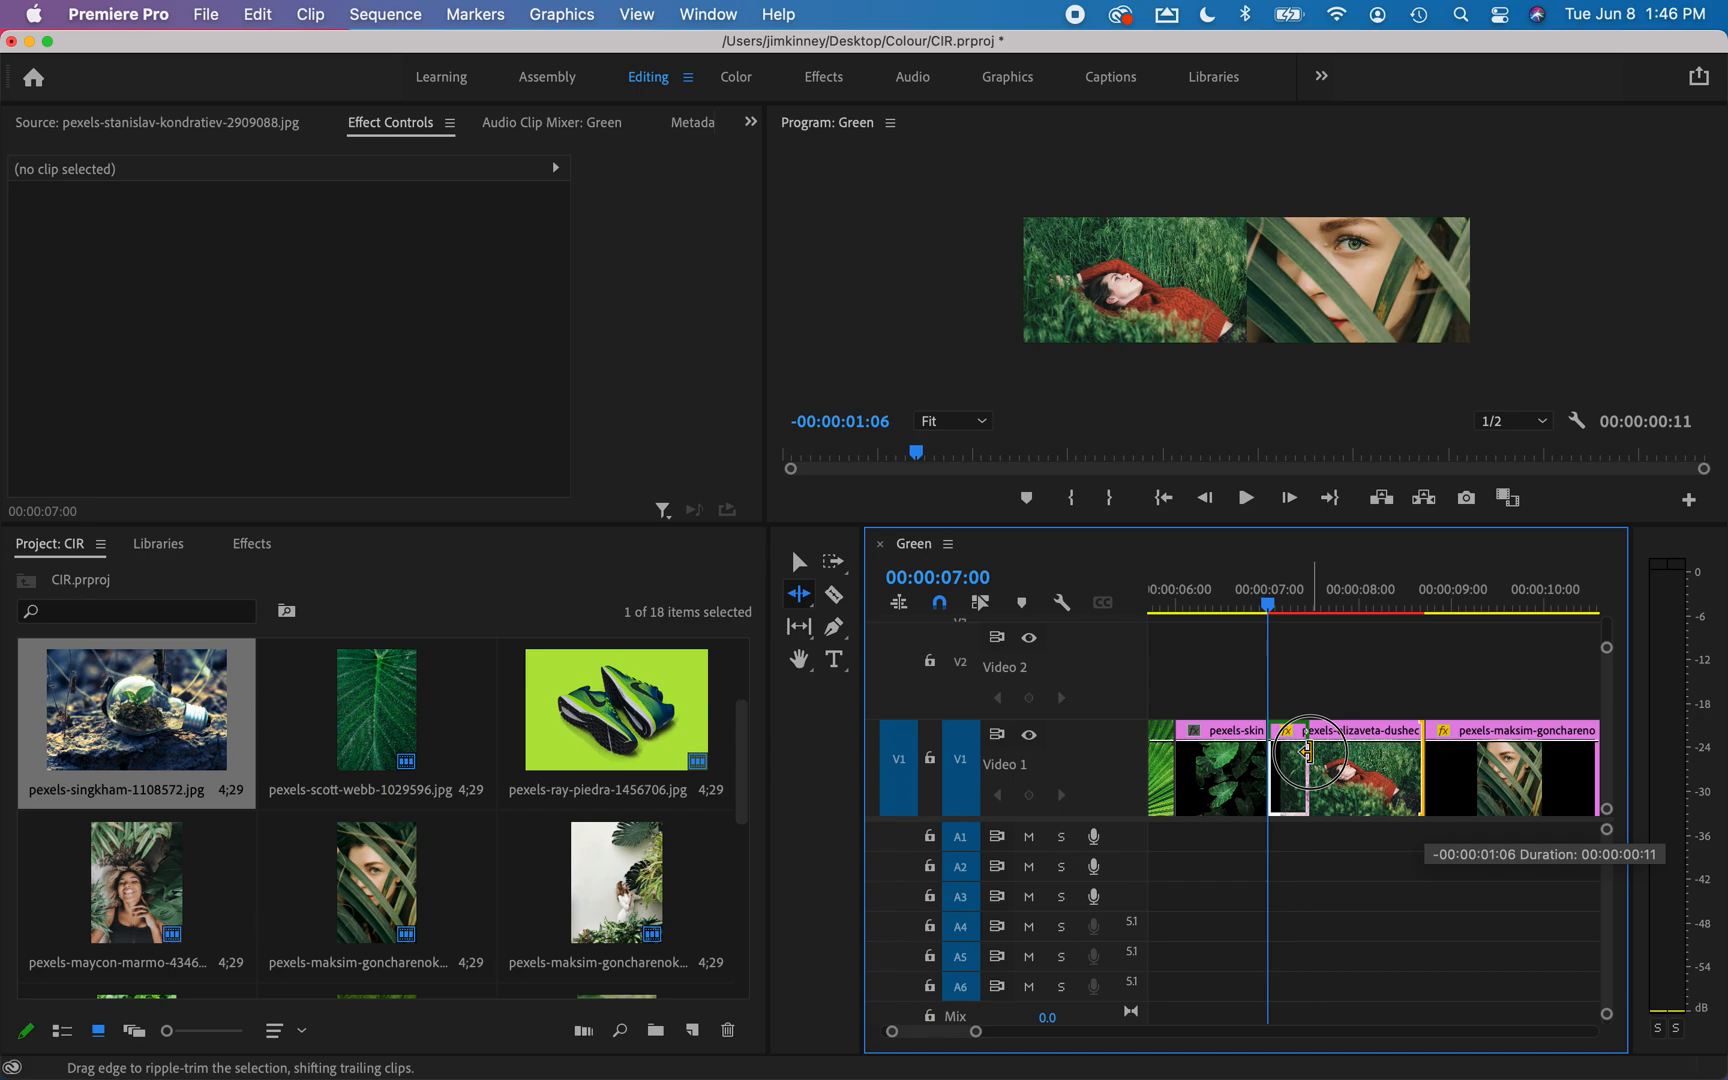
pyautogui.moveTo(1307, 752); pyautogui.dragTo(1303, 754)
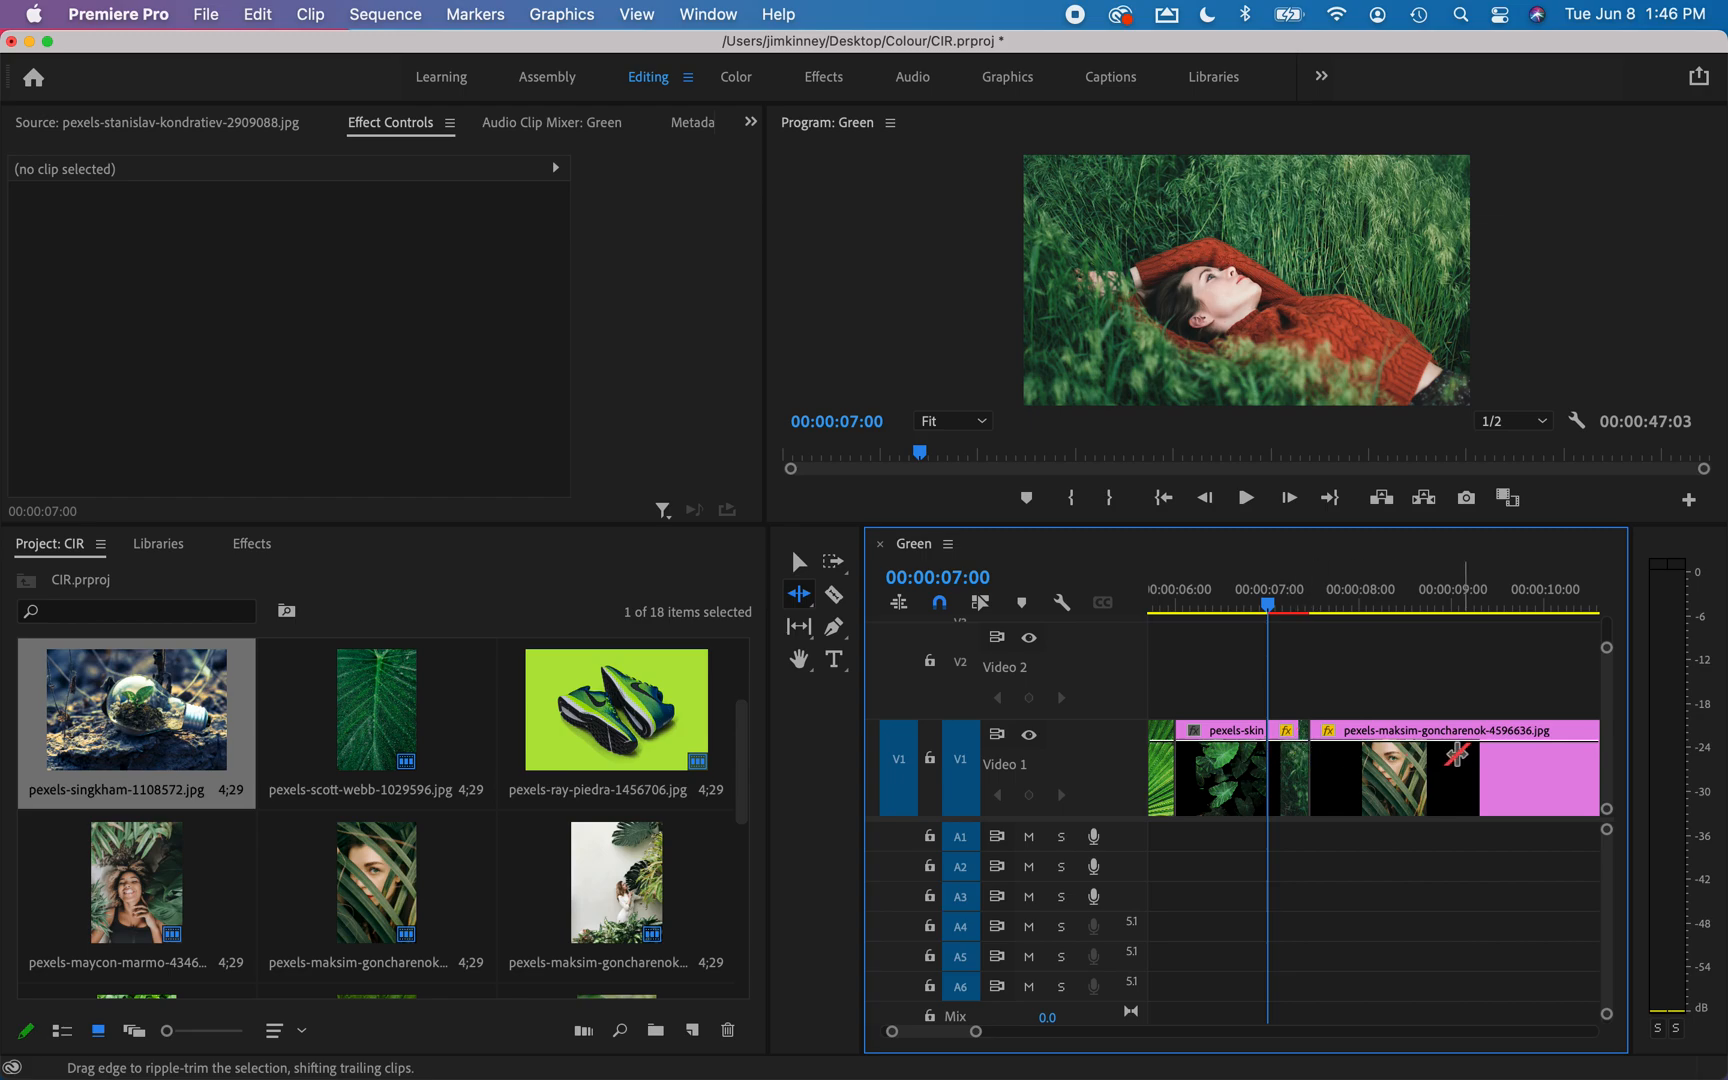
# Ripple-trim the end of the sixth clip, the face behind palm leaves, to a duration of about 11 frames.
pyautogui.hscroll(3, 1466, 763)
pyautogui.hscroll(3, 1466, 763)
pyautogui.moveTo(1476, 757); pyautogui.dragTo(1150, 755)
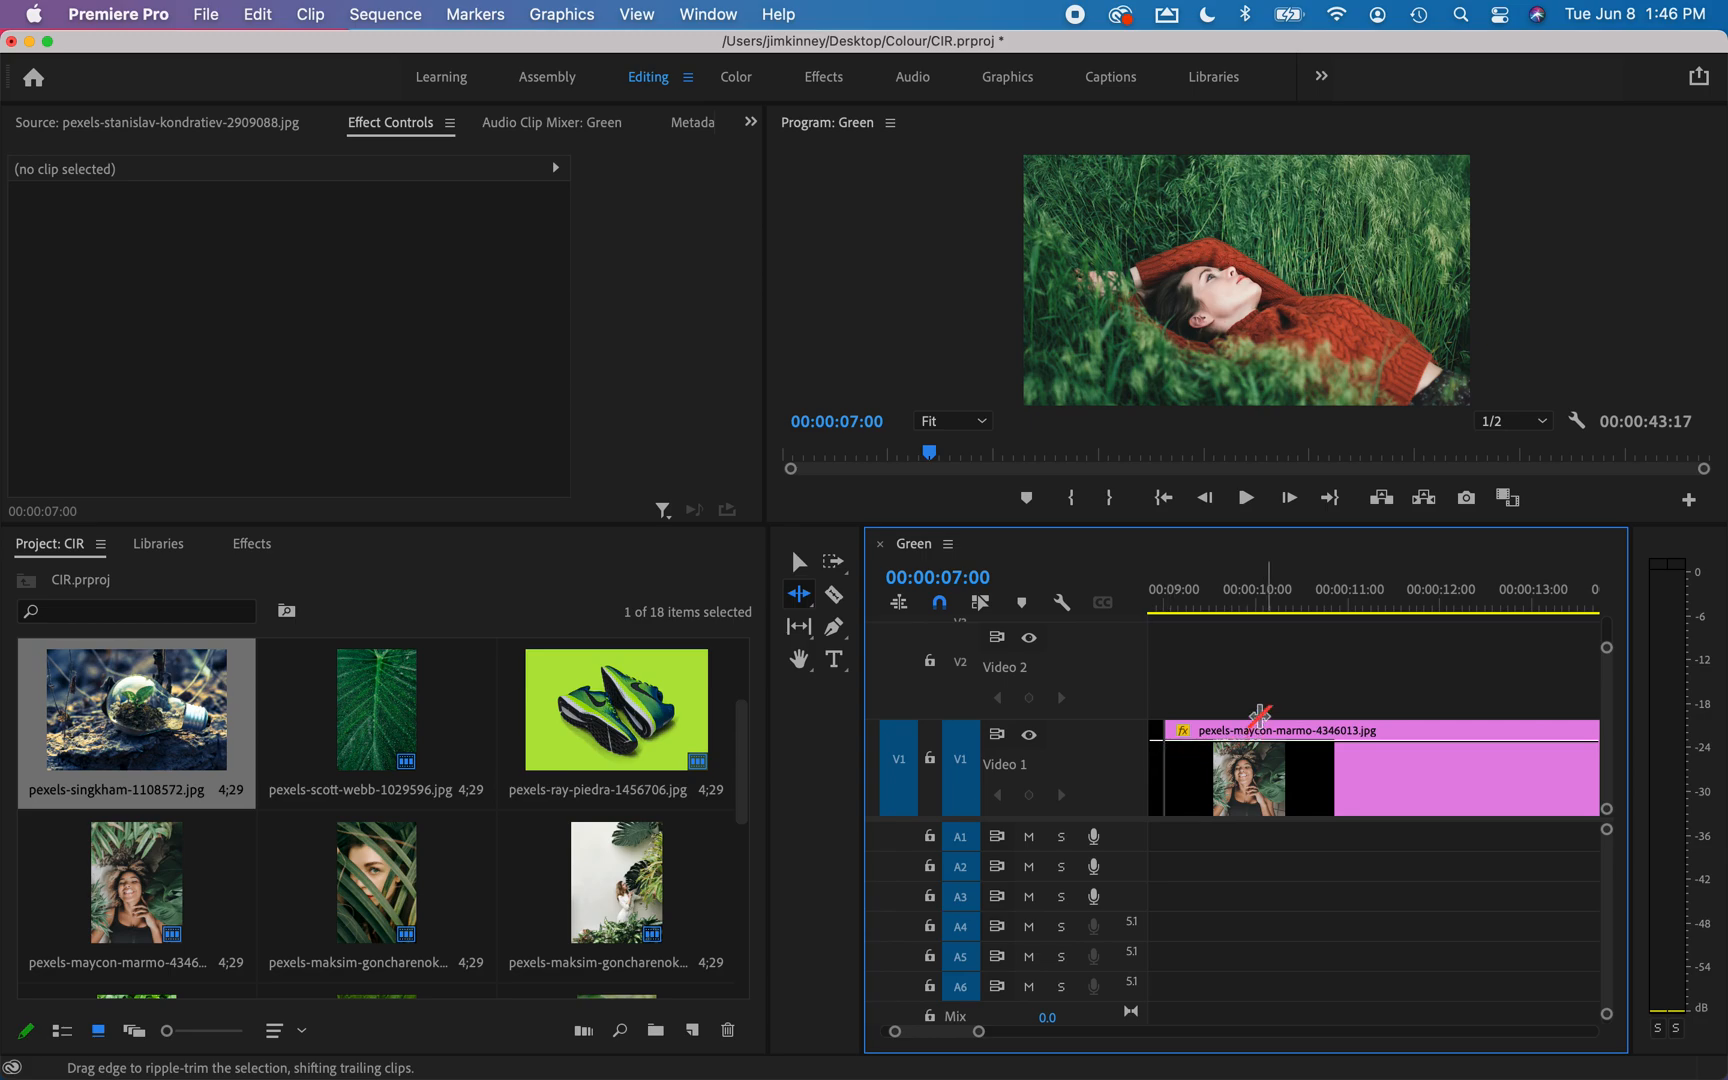
pyautogui.hscroll(-2, 1268, 724)
pyautogui.hscroll(-3, 1268, 724)
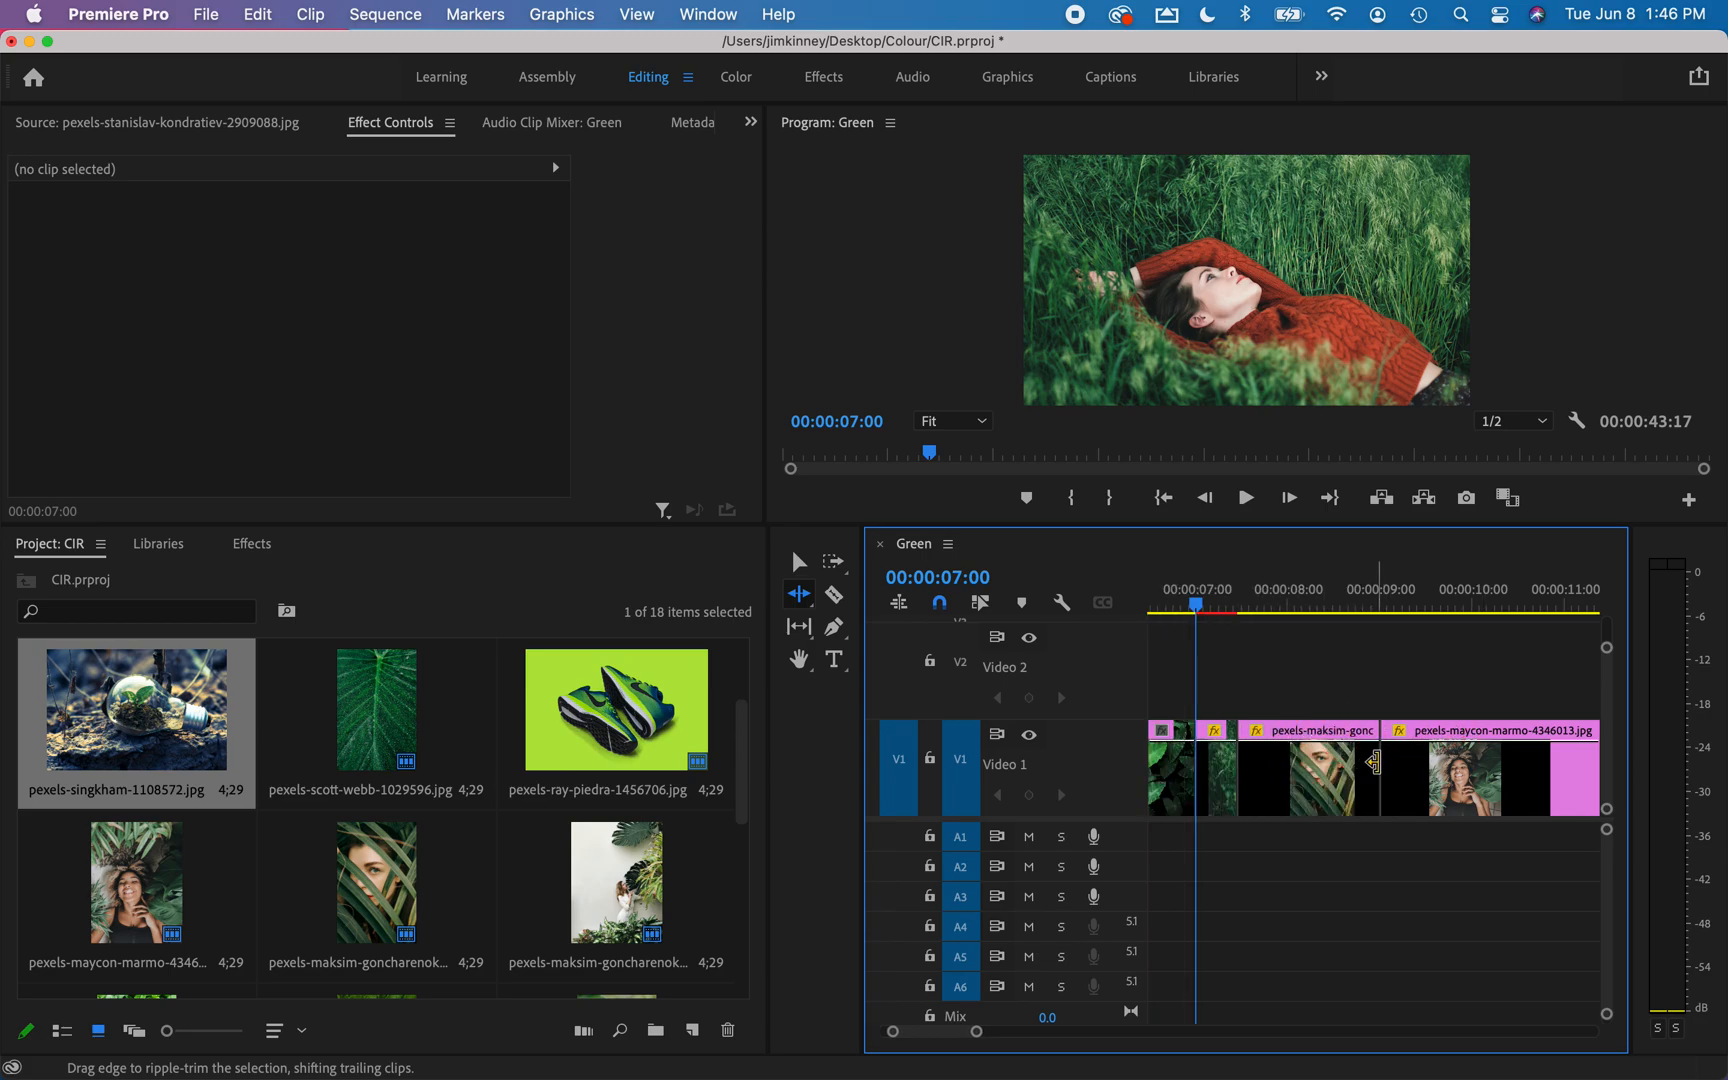
pyautogui.moveTo(1375, 762); pyautogui.dragTo(1273, 758)
pyautogui.hscroll(-3, 1272, 750)
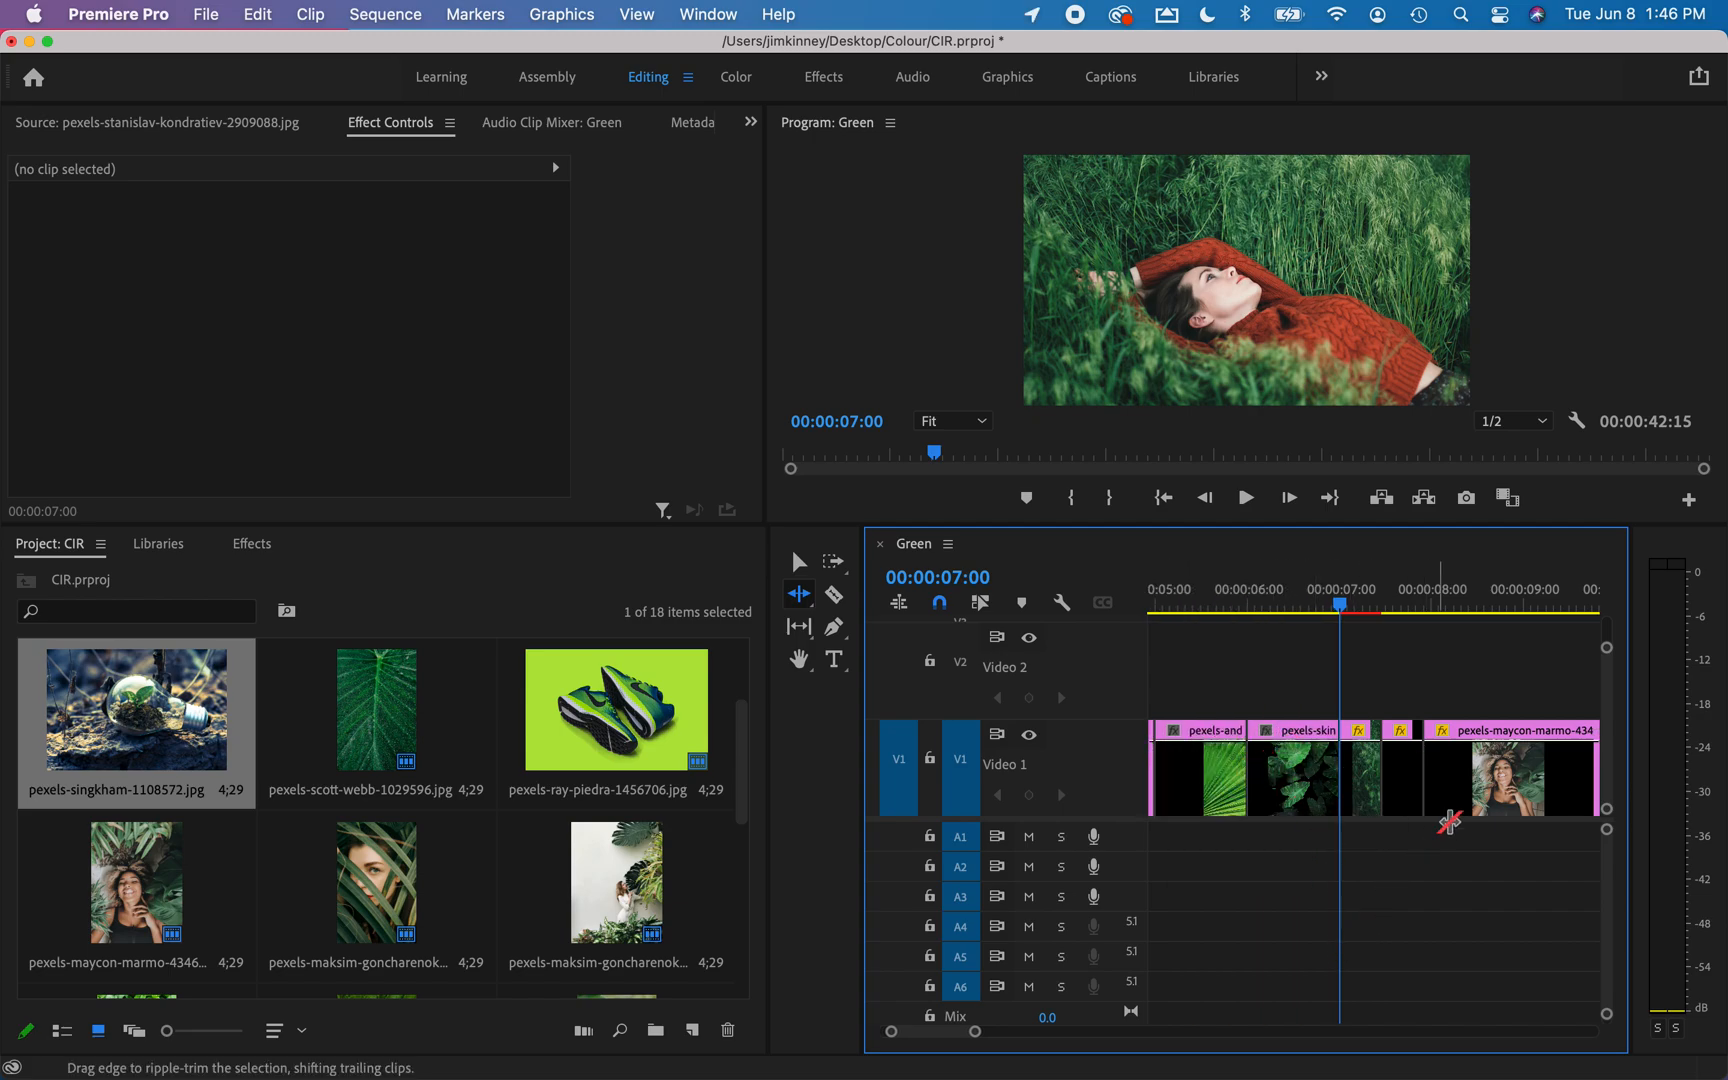
# Ripple-trim the end of the seventh clip, the smiling woman among leaves, to about half a second.
pyautogui.hscroll(6, 1480, 812)
pyautogui.hscroll(-3, 1486, 815)
pyautogui.hscroll(2, 1486, 815)
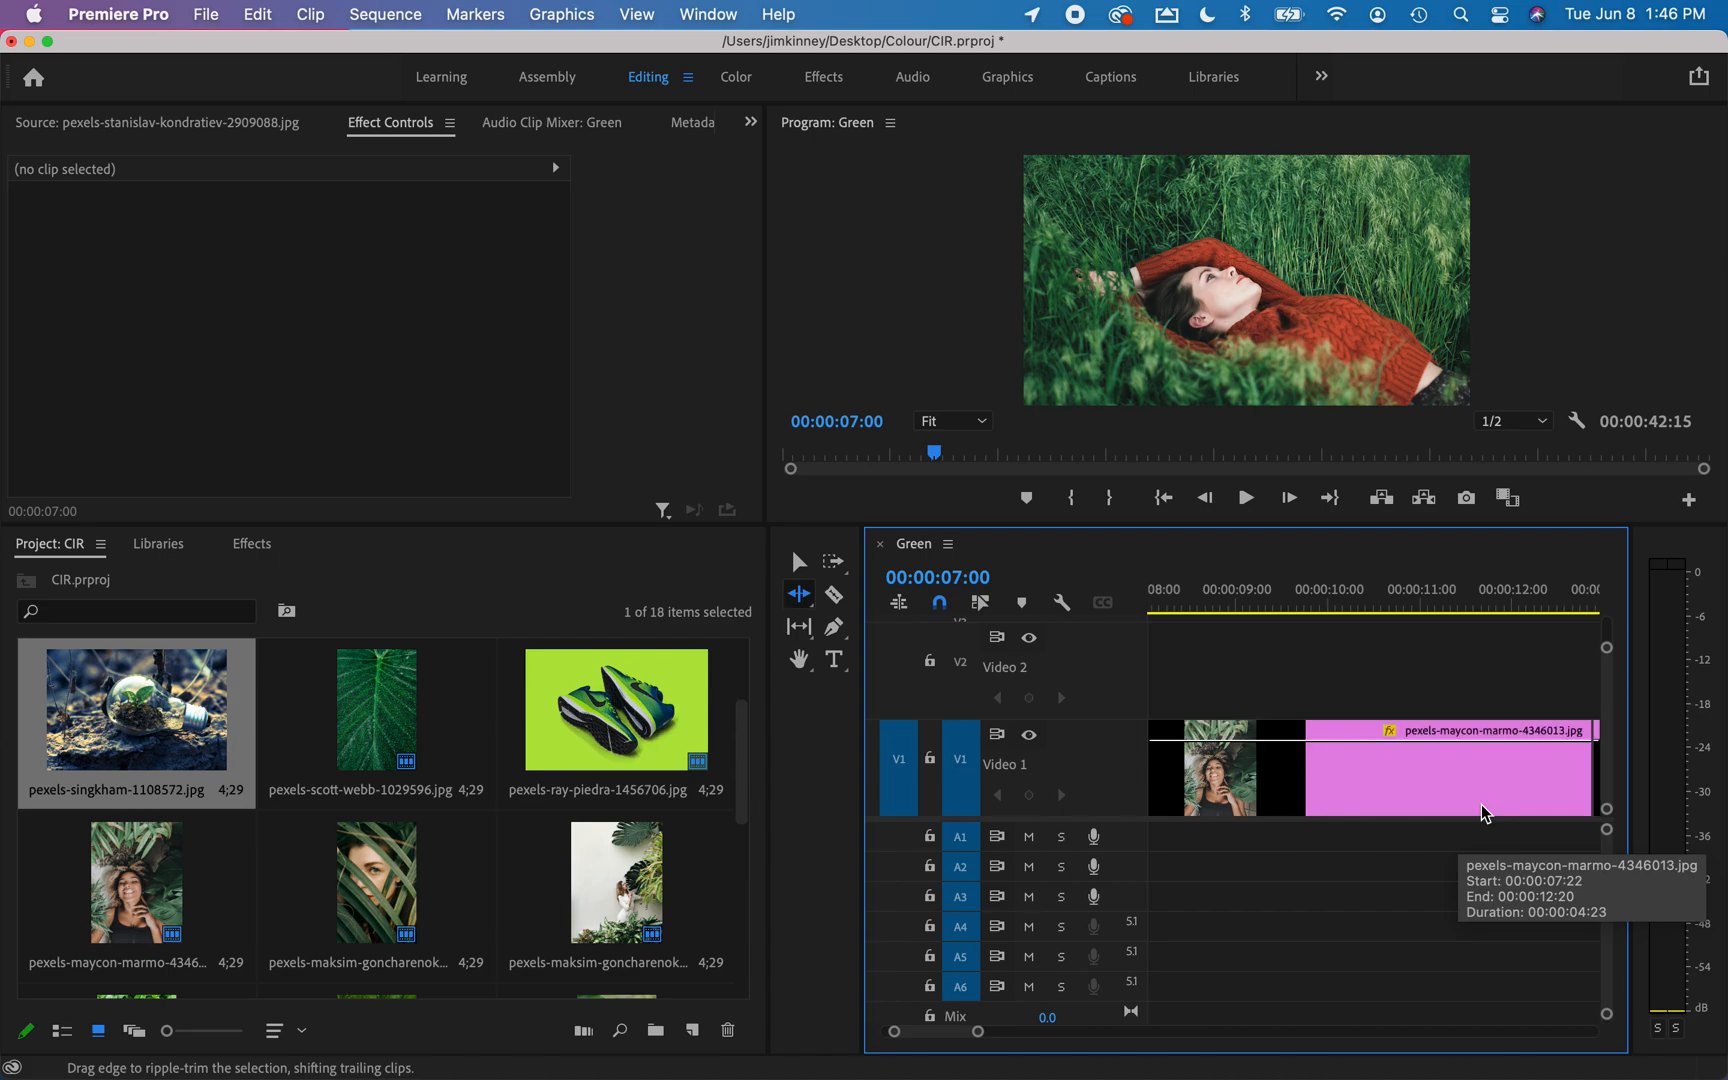
pyautogui.moveTo(1551, 752); pyautogui.dragTo(1188, 767)
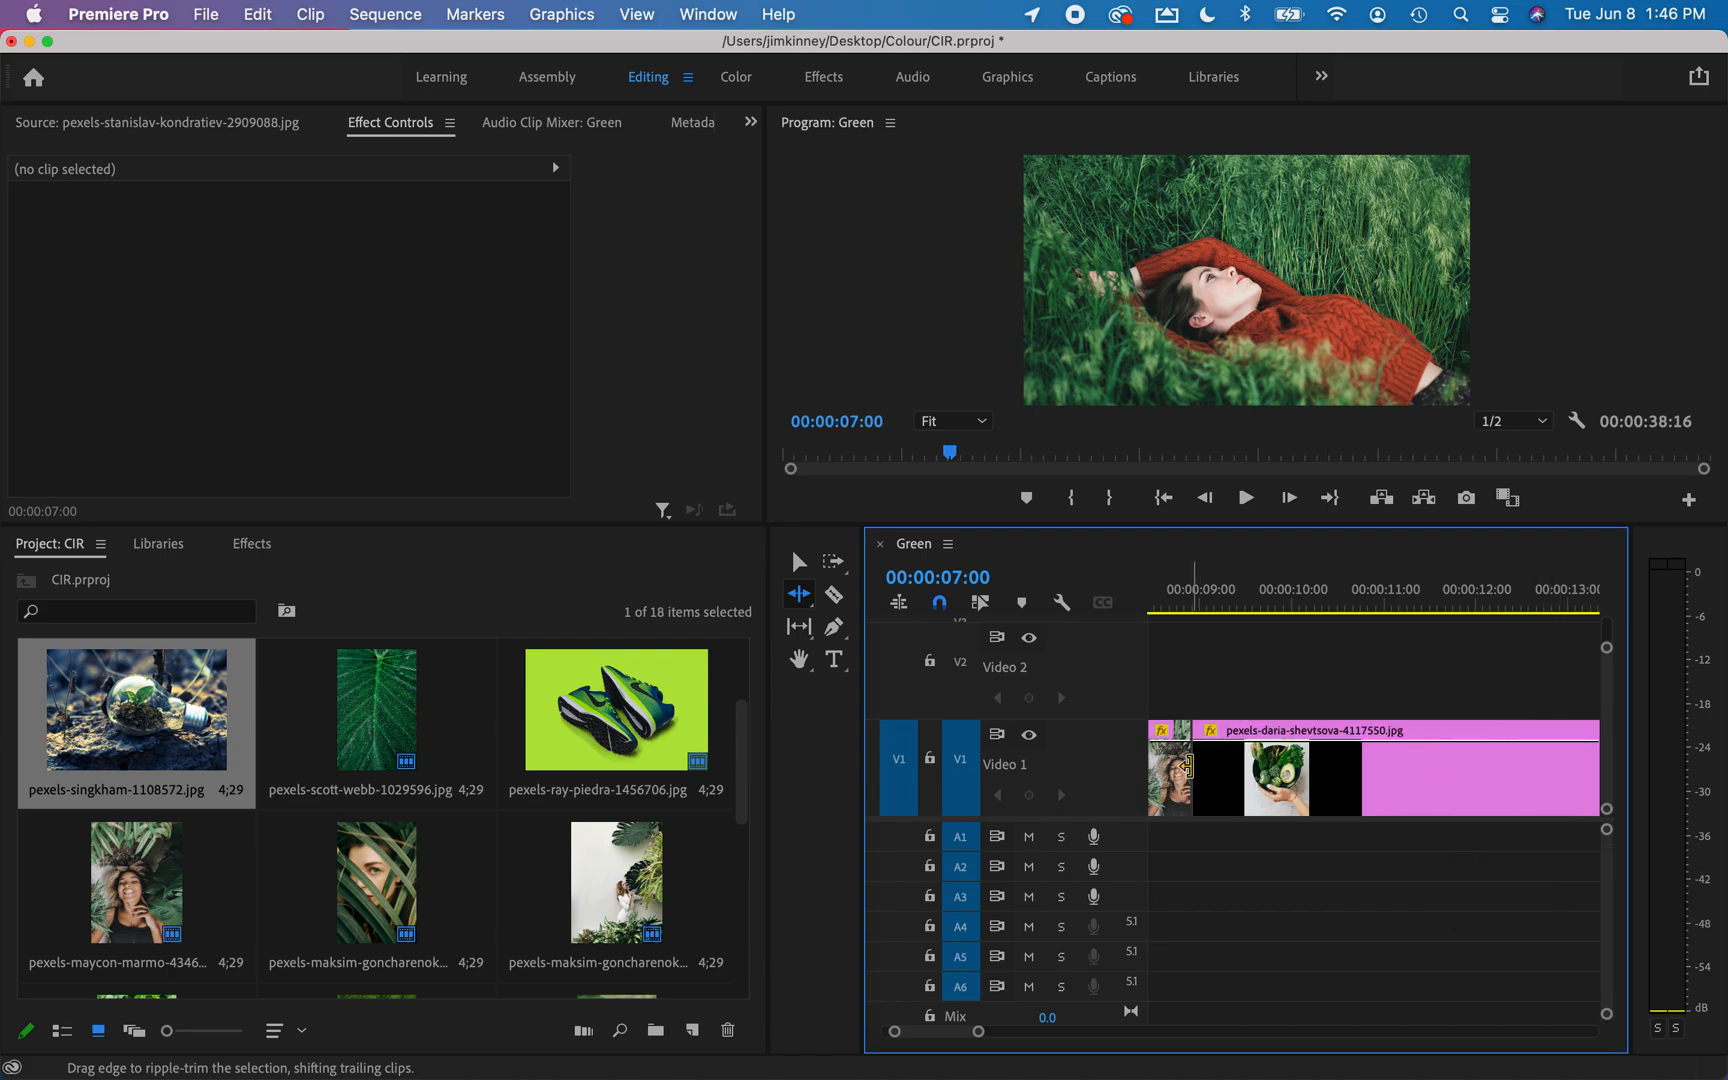
pyautogui.hscroll(-5, 1188, 767)
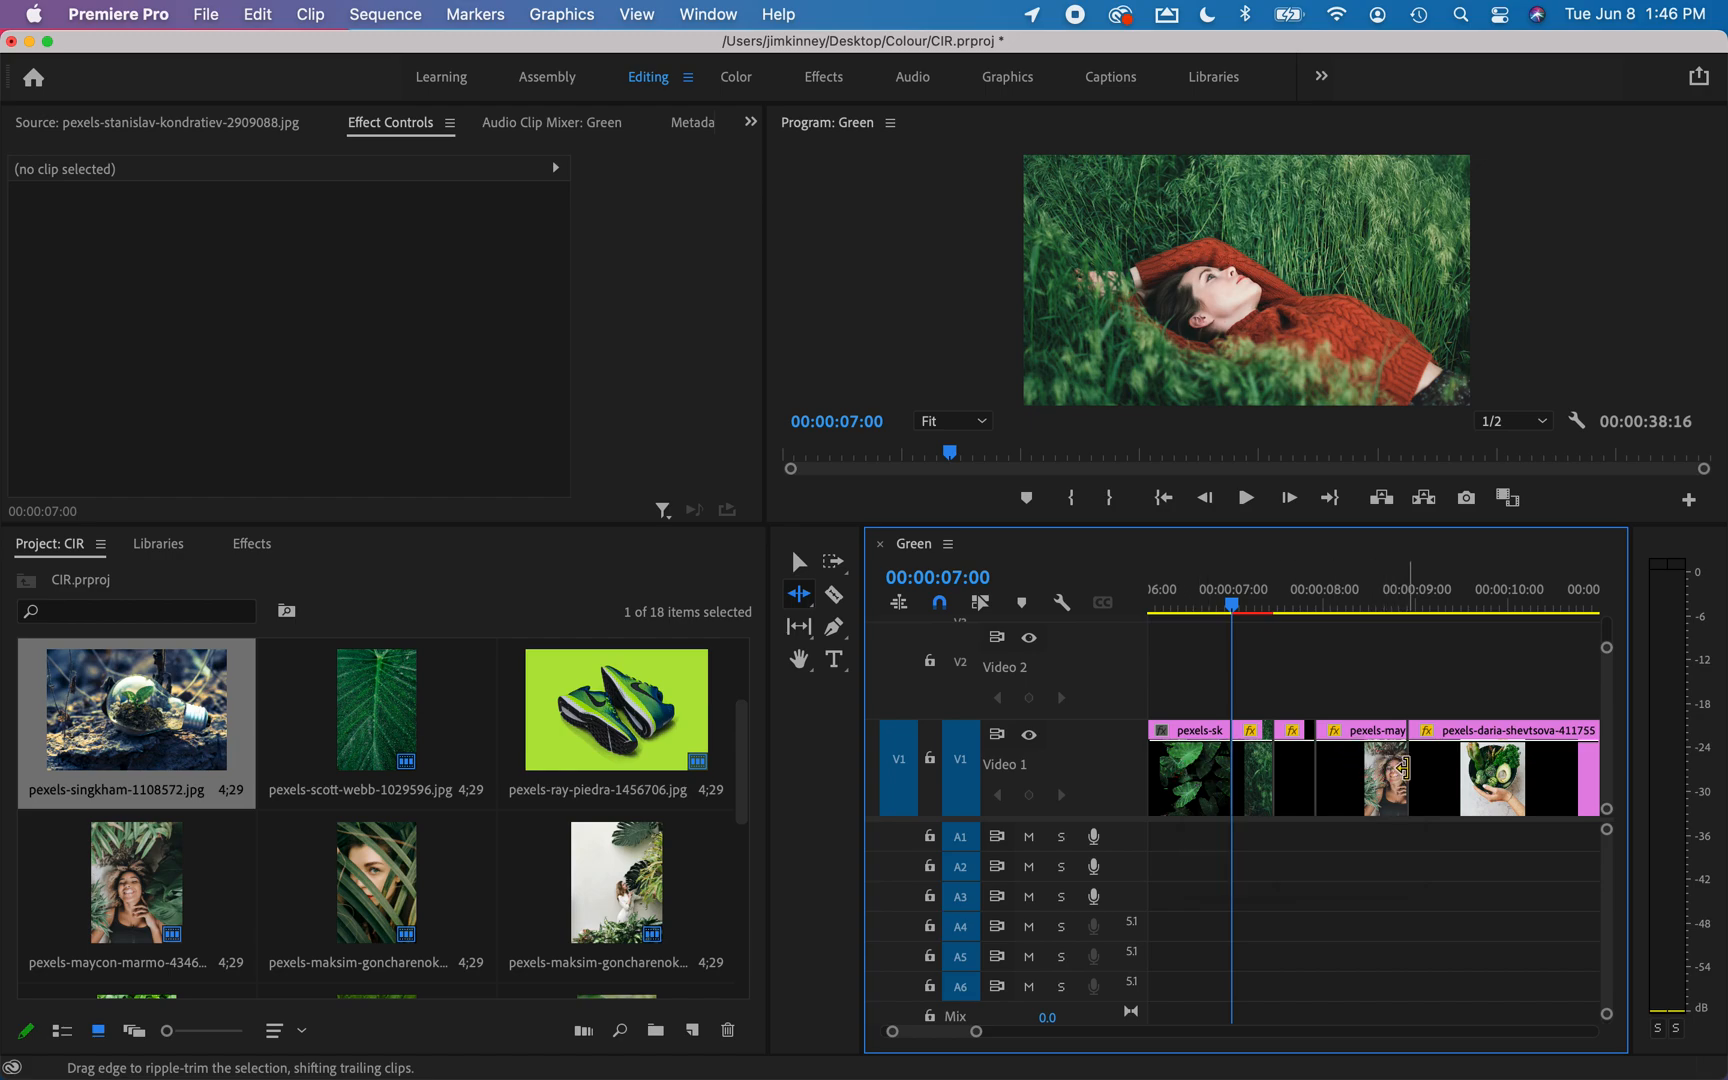
pyautogui.moveTo(1404, 767); pyautogui.dragTo(1356, 767)
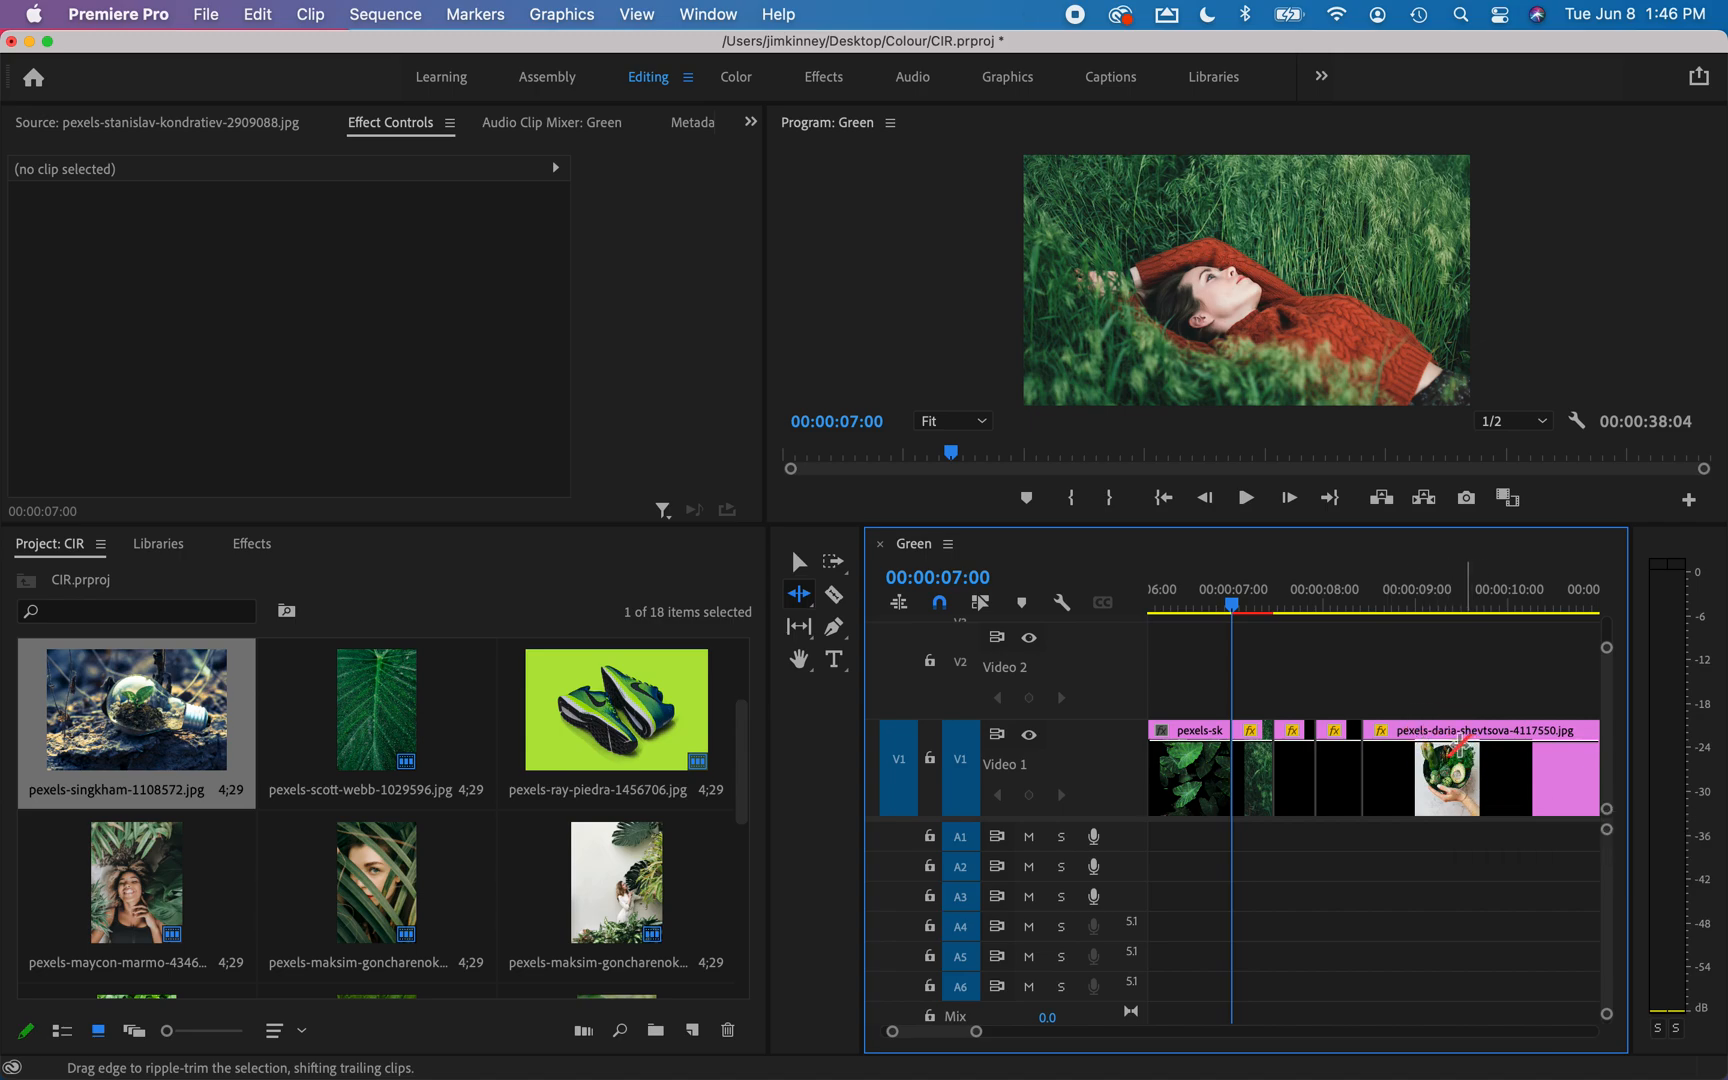
# Ripple-trim the end of the eighth clip, the hand holding a salad bowl, to a duration of about 8 frames.
pyautogui.scroll(-6, 1464, 748)
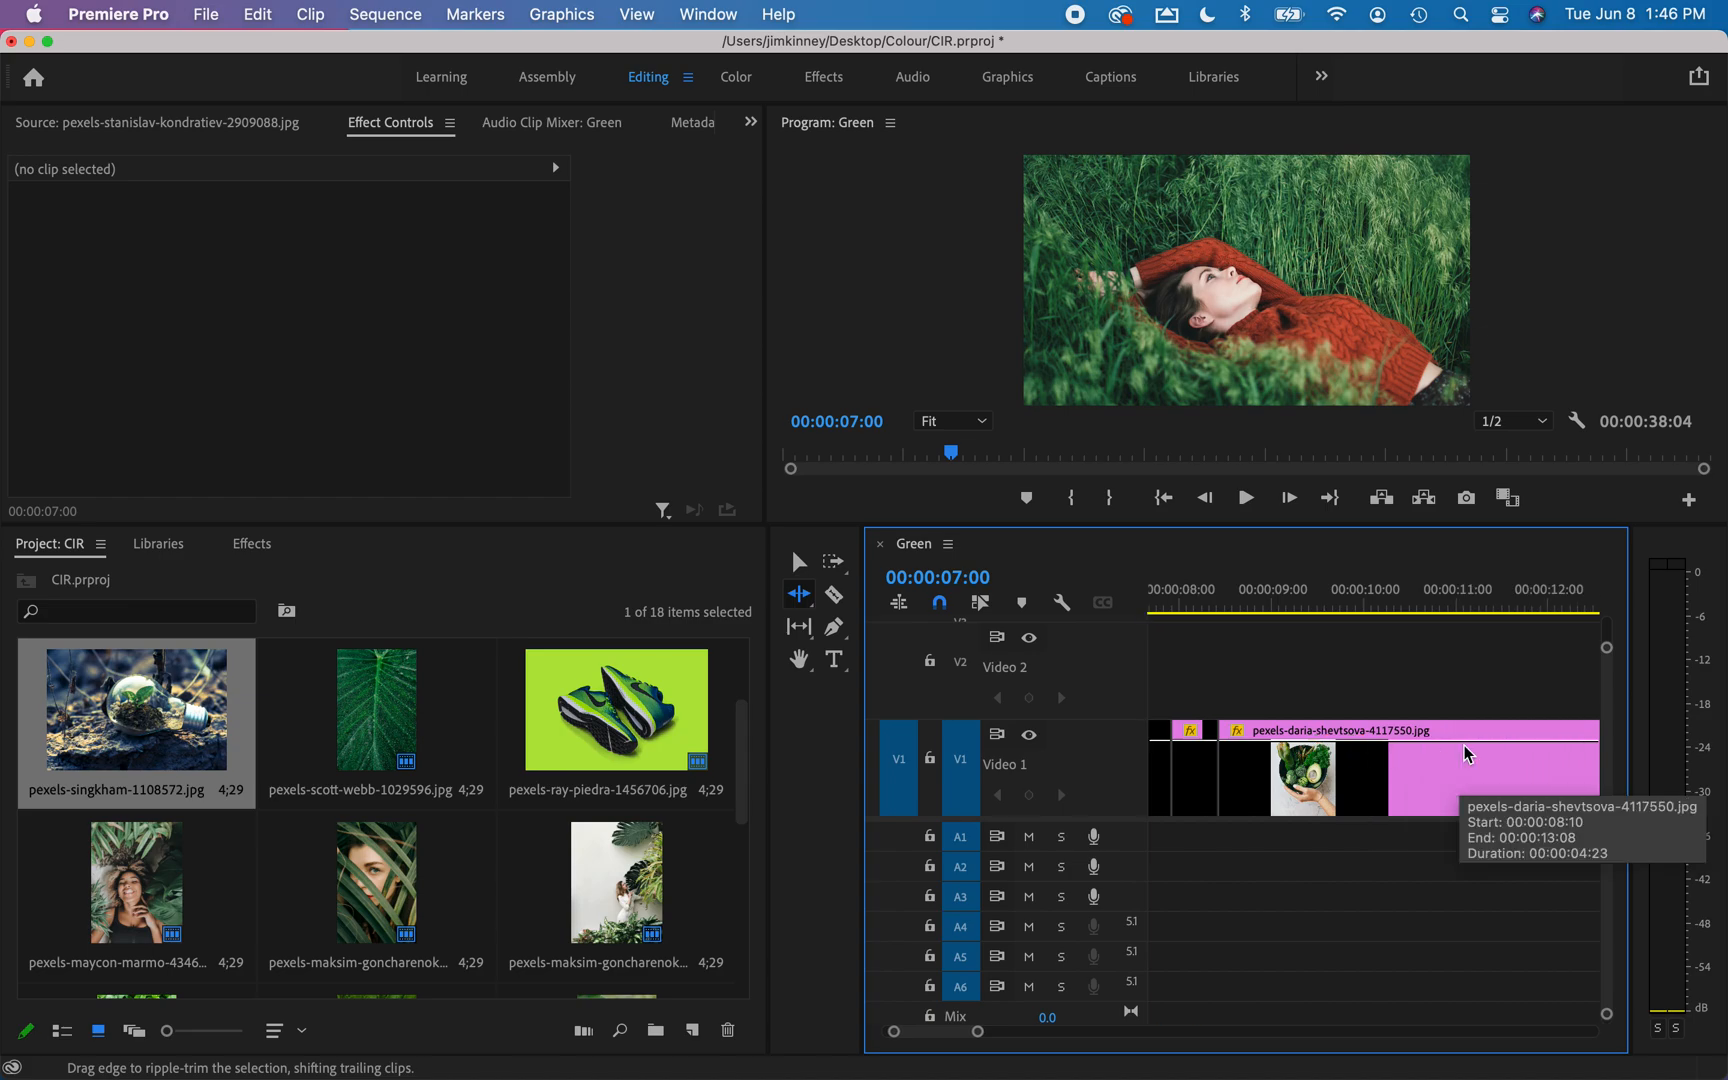
pyautogui.scroll(-1, 1467, 754)
pyautogui.moveTo(1535, 750); pyautogui.dragTo(1291, 757)
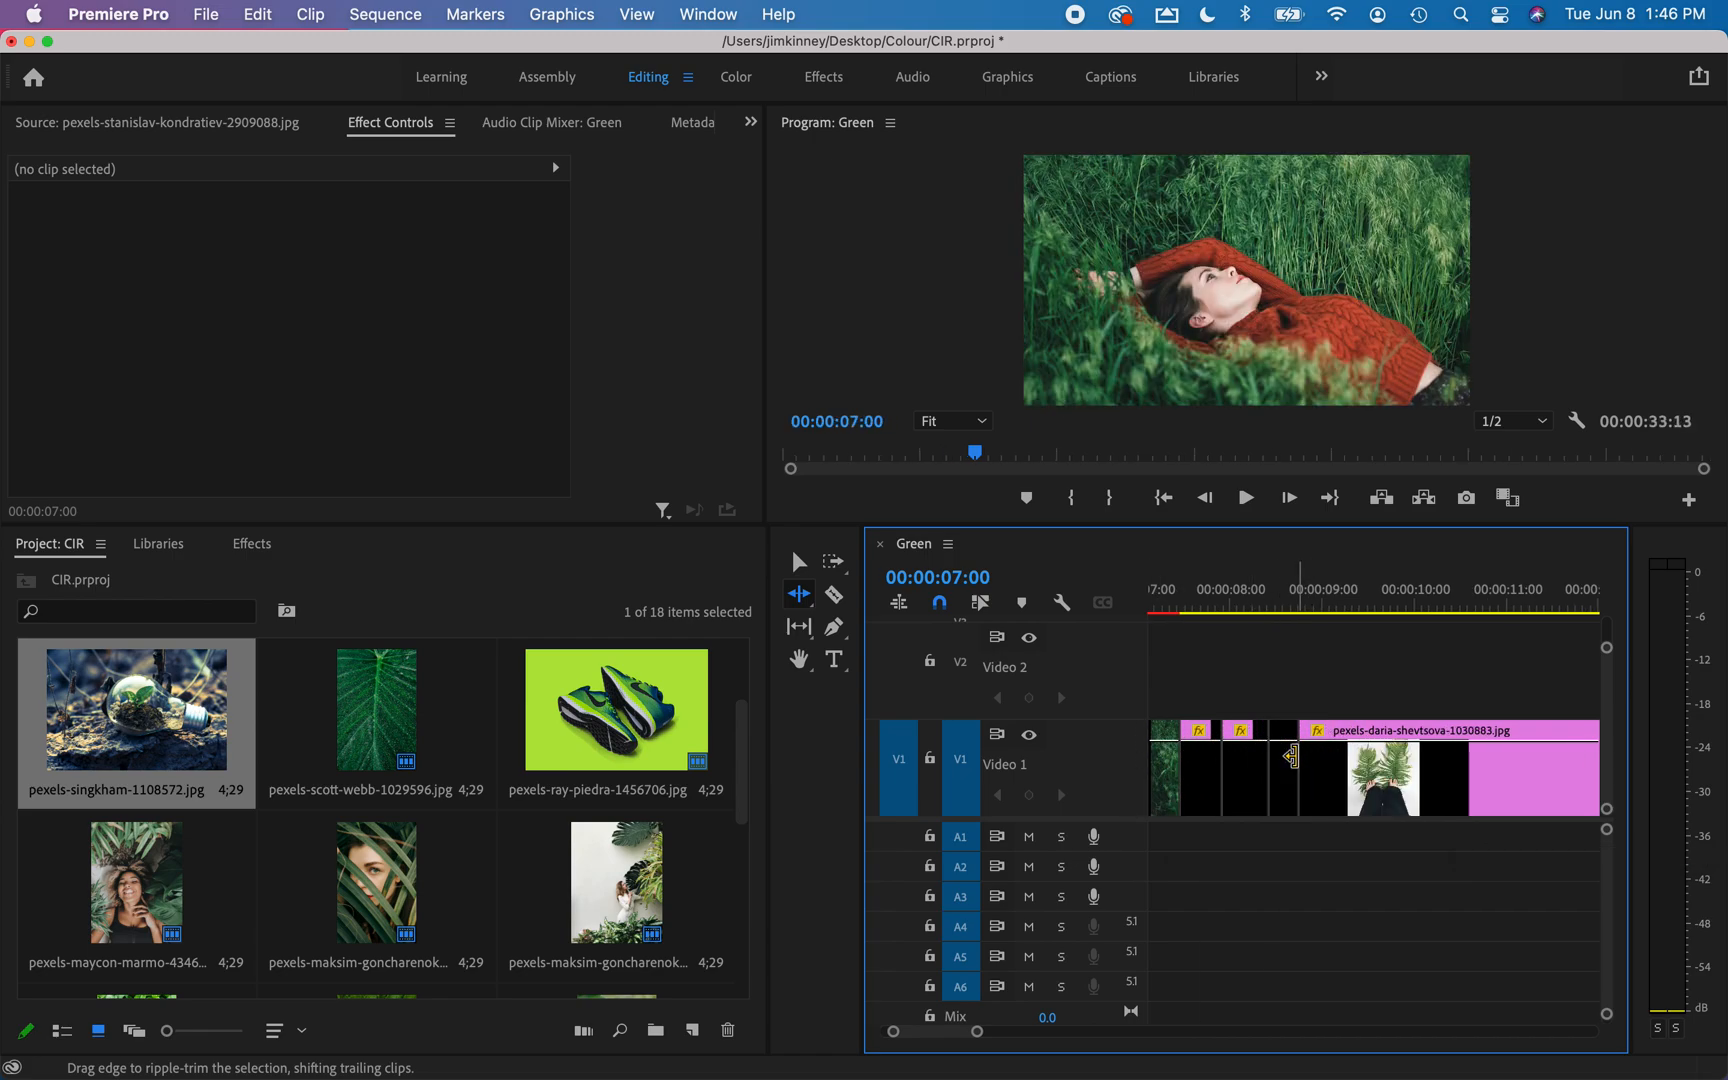
# Ripple-trim the end of the ninth clip, the person holding leaves over the face, to a duration of about 8 frames.
pyautogui.scroll(-5, 1466, 788)
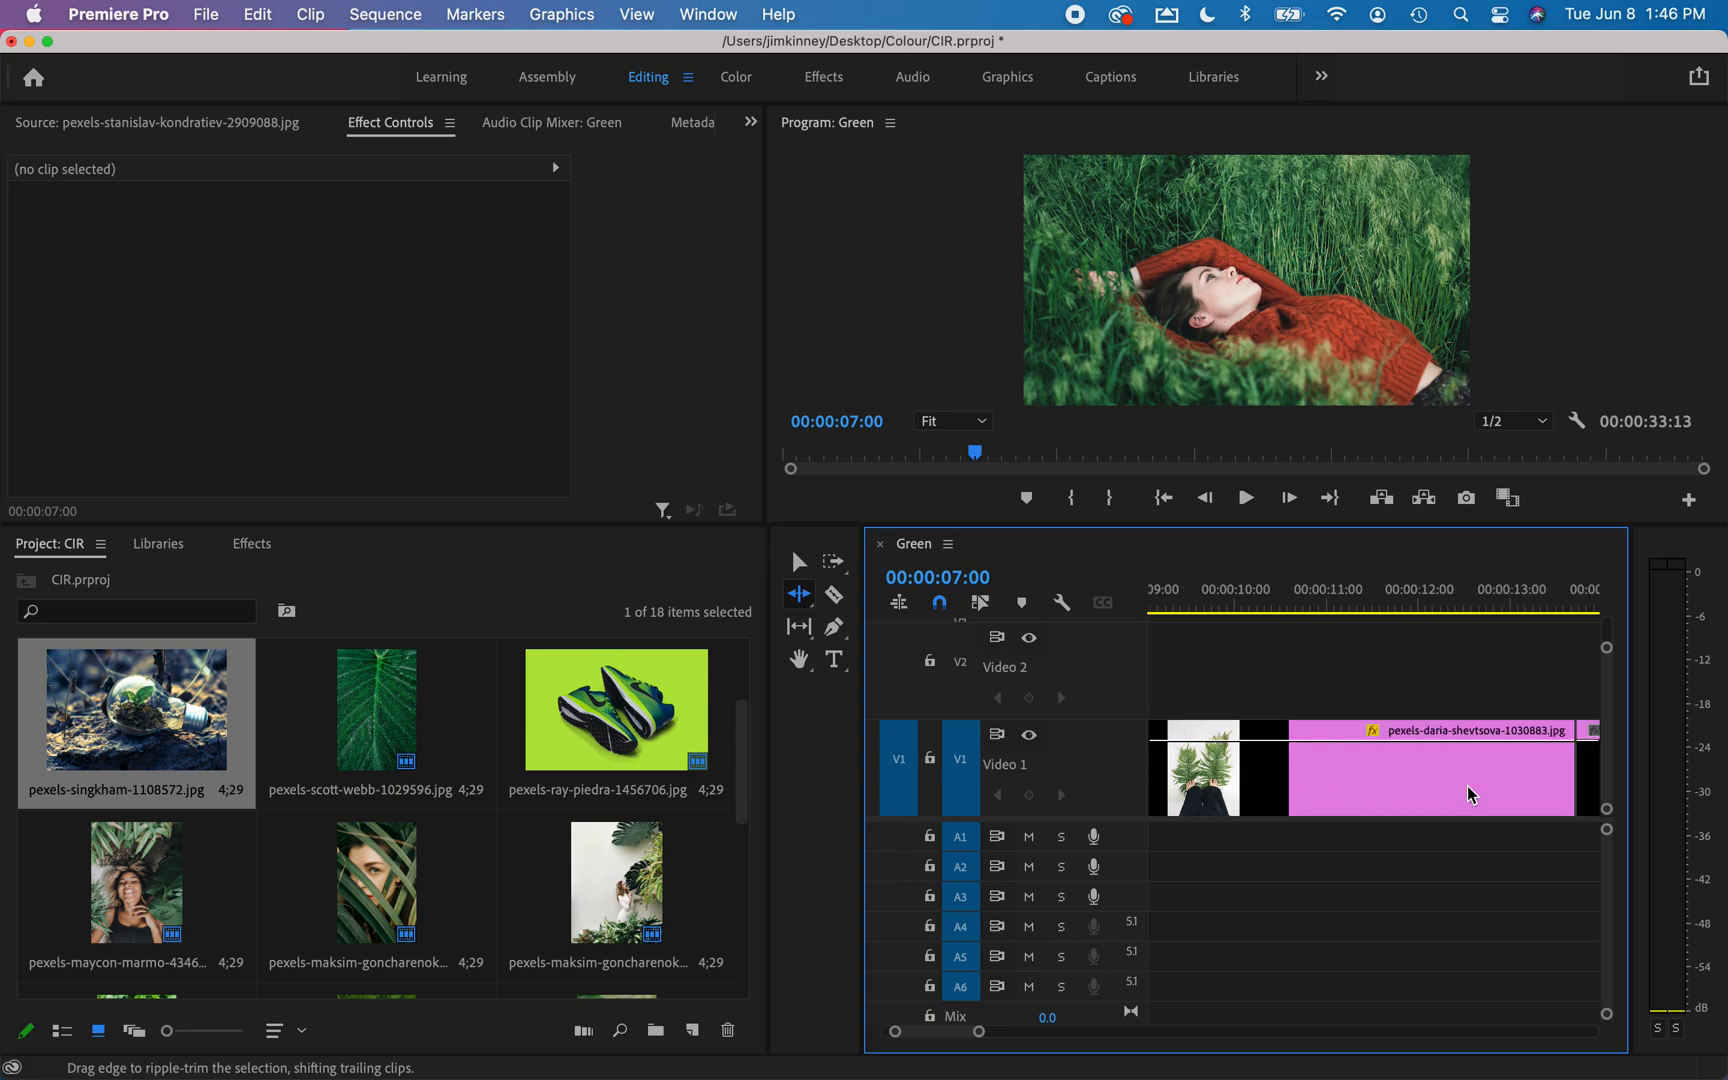
pyautogui.moveTo(1500, 765); pyautogui.dragTo(1180, 764)
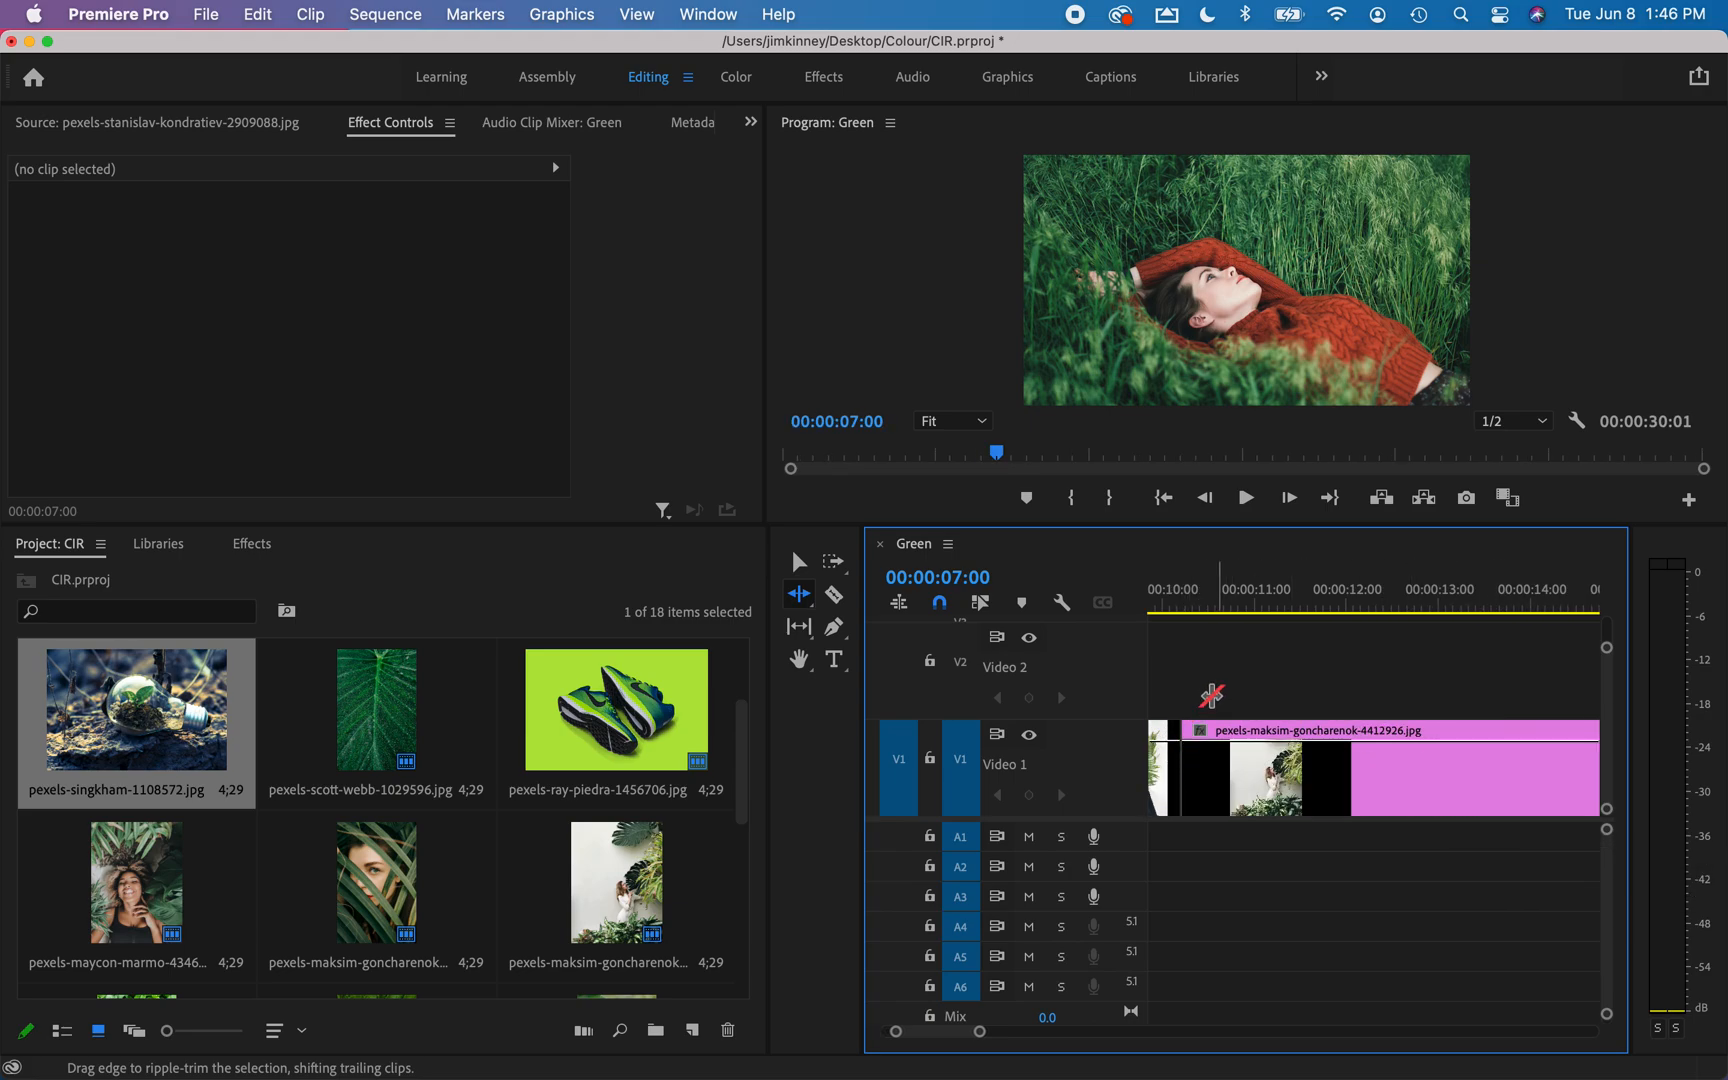
pyautogui.scroll(4, 1215, 706)
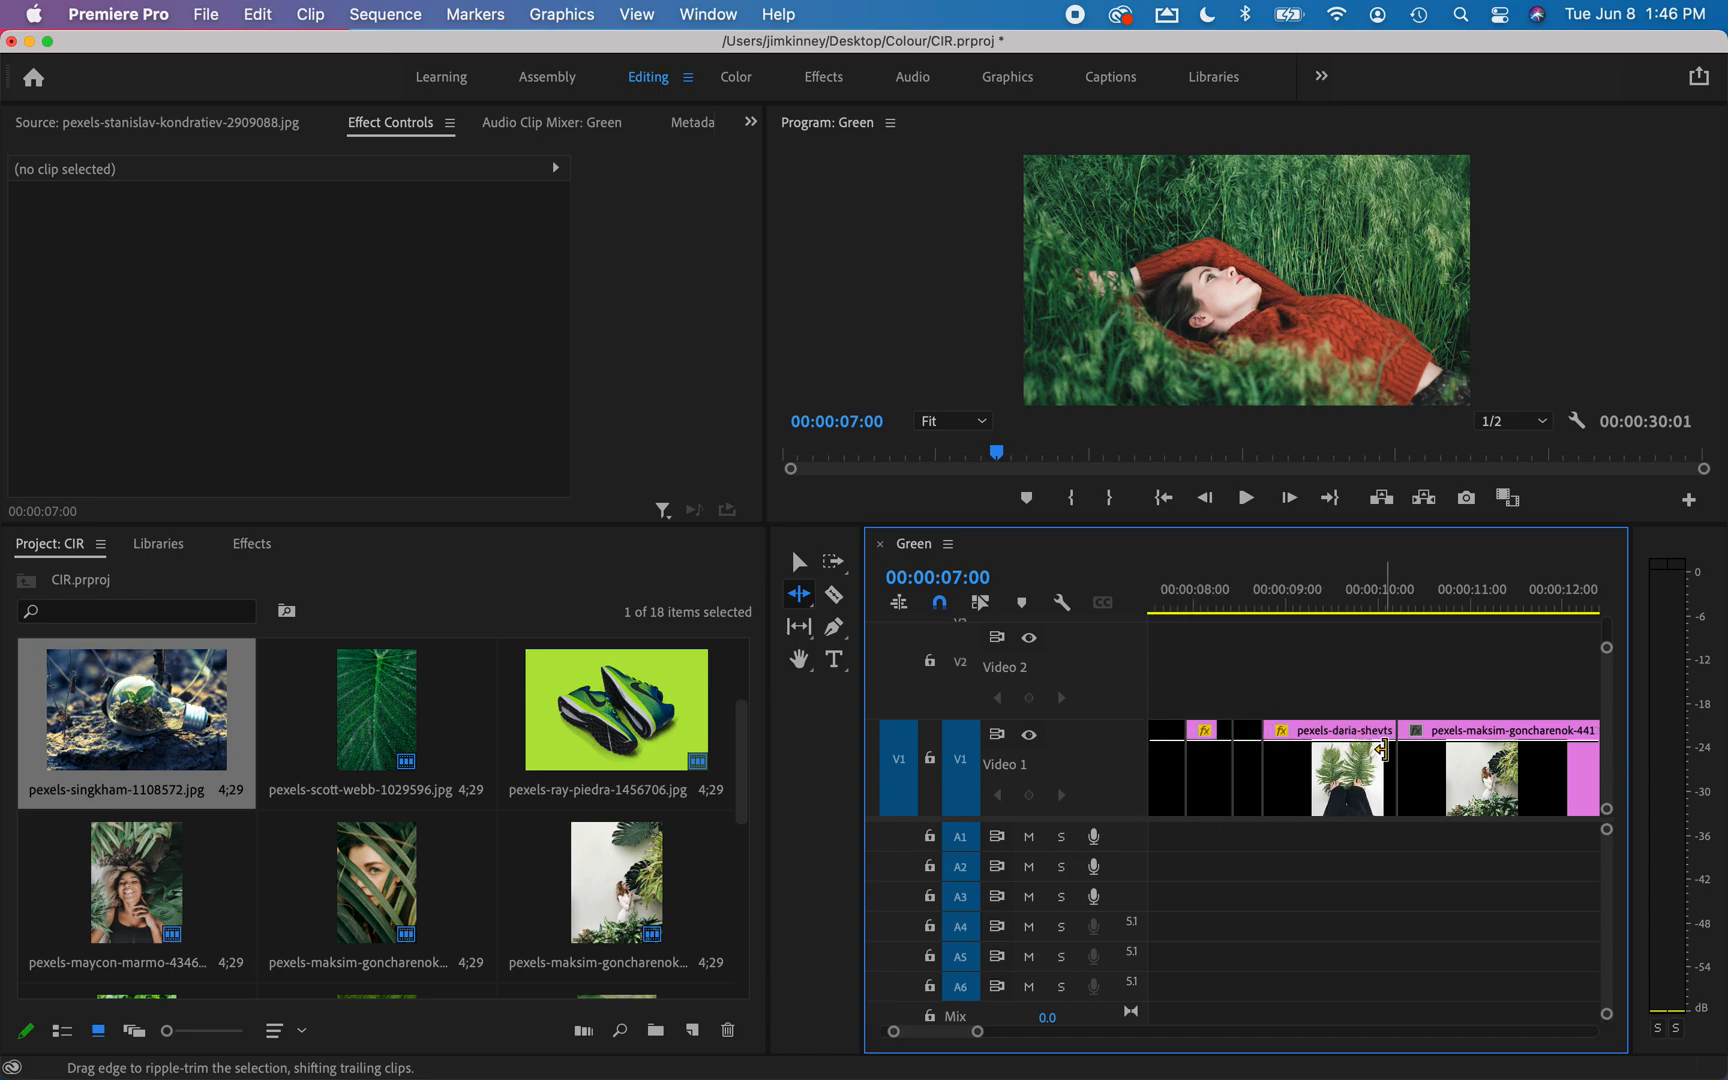
pyautogui.moveTo(1390, 785); pyautogui.dragTo(1287, 783)
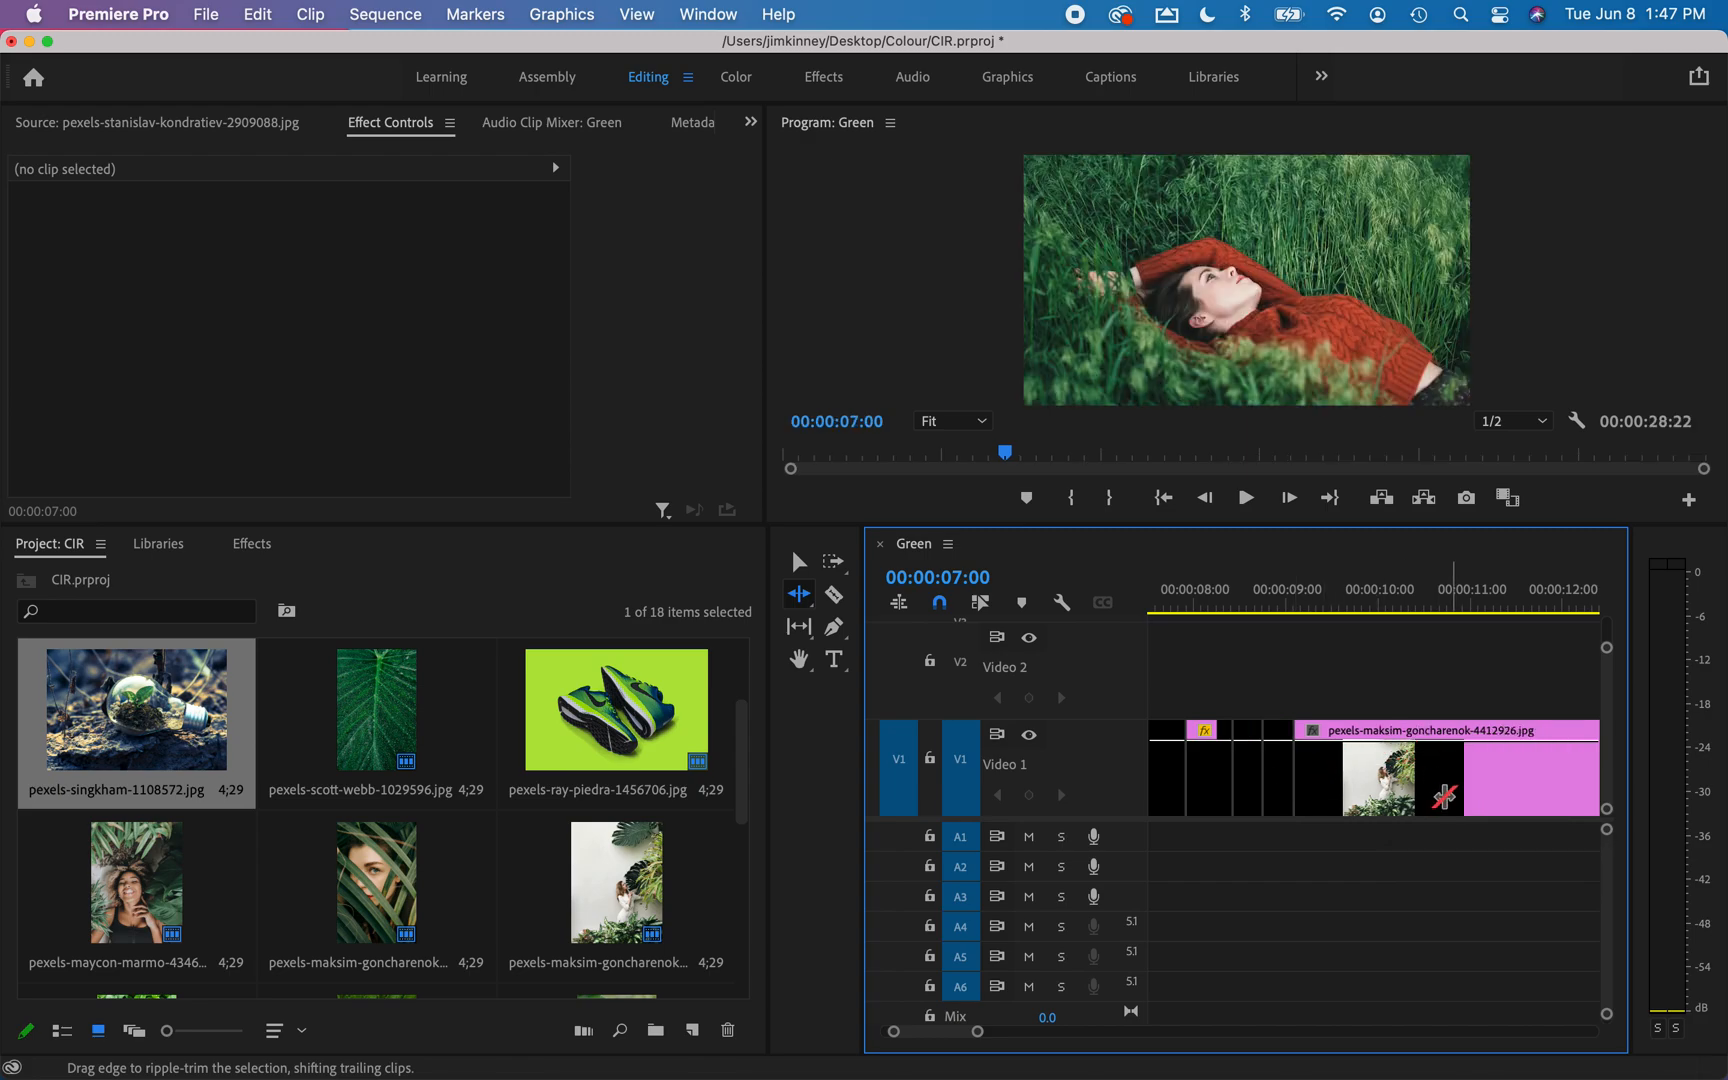
# Ripple-trim the ends of the tenth clip, the plants against a white wall, and the eleventh, the grey image, to about 9 and 8 frames.
pyautogui.scroll(-6, 1443, 797)
pyautogui.moveTo(1420, 777); pyautogui.dragTo(1257, 785)
pyautogui.hscroll(3, 1443, 756)
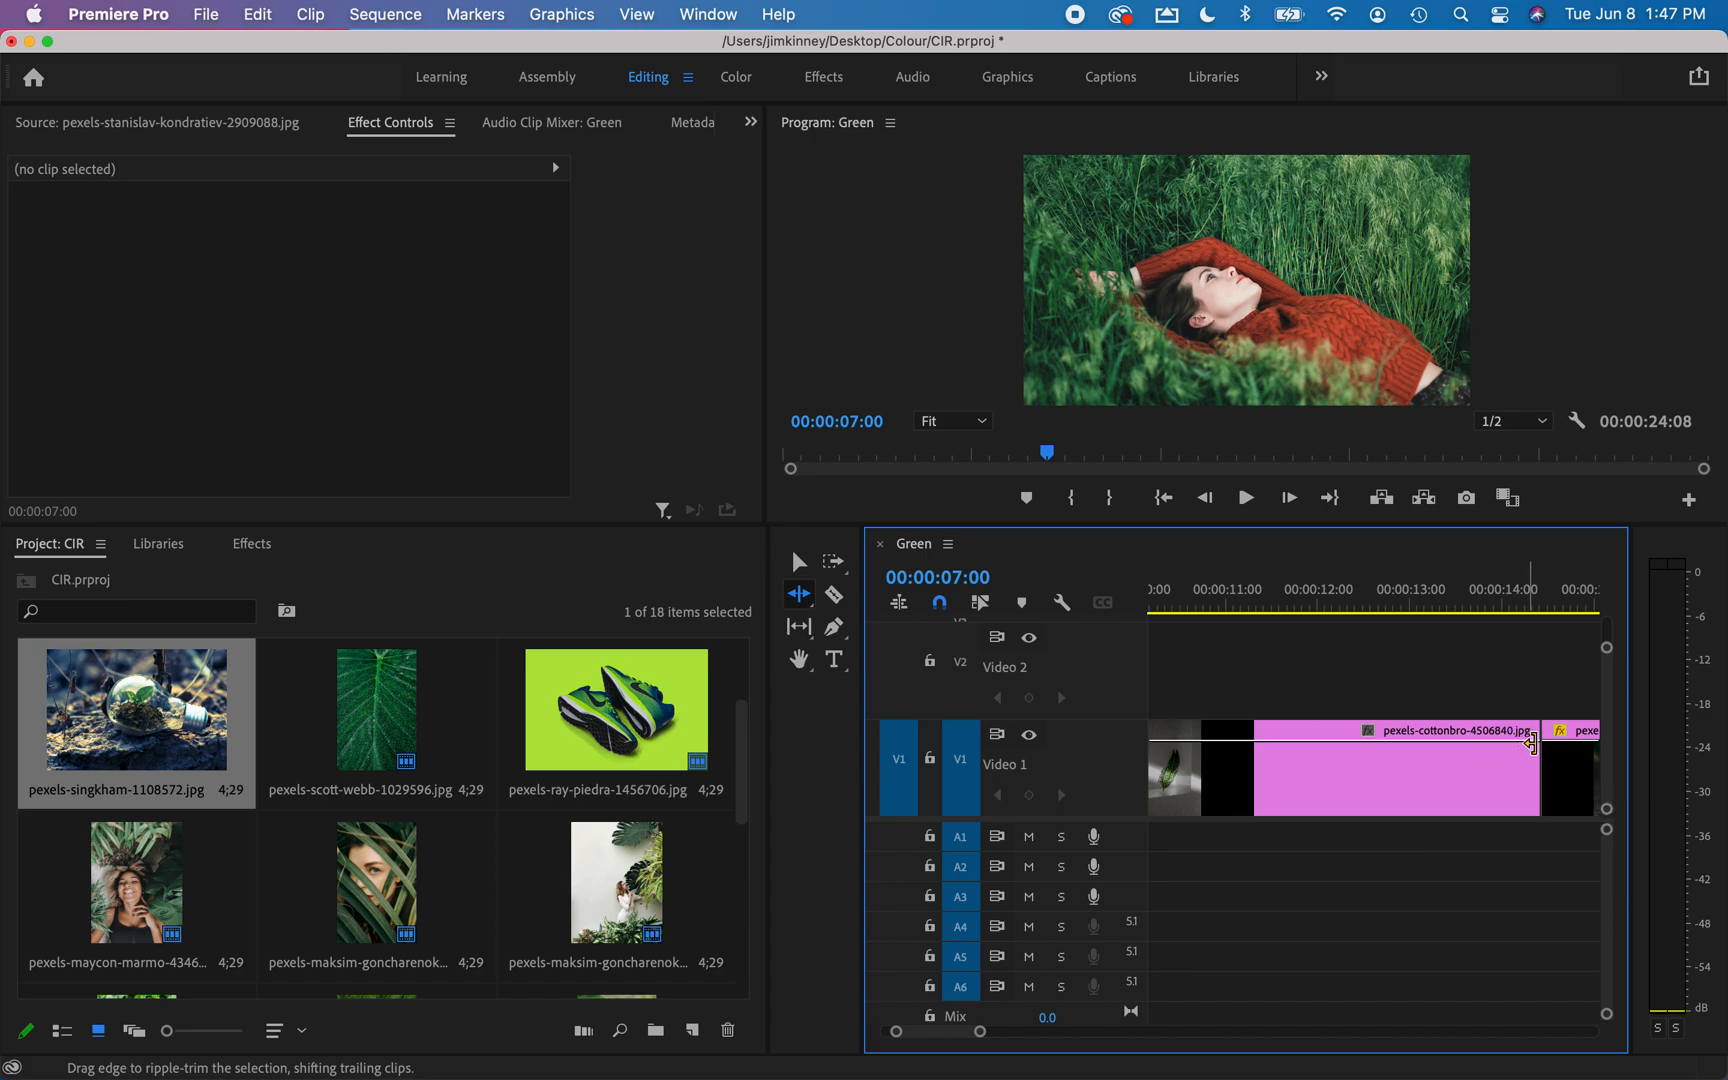
pyautogui.moveTo(1535, 757); pyautogui.dragTo(1173, 770)
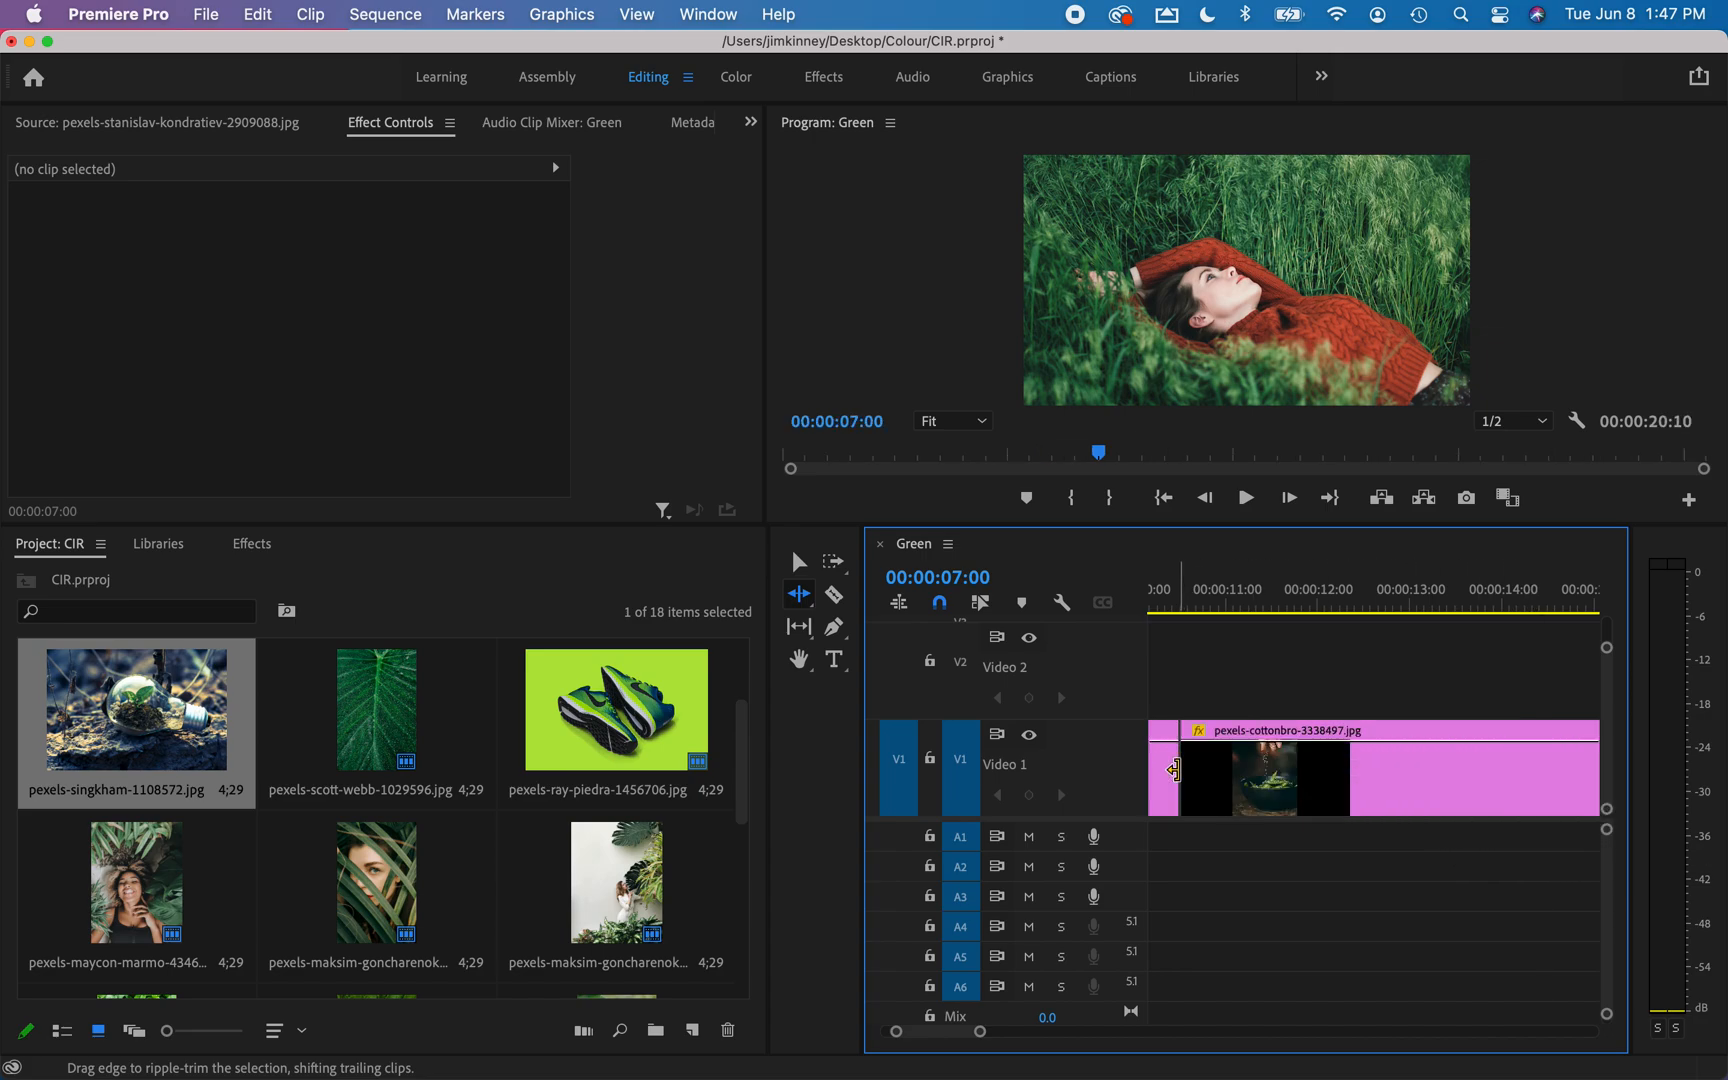
pyautogui.hscroll(-3, 1180, 778)
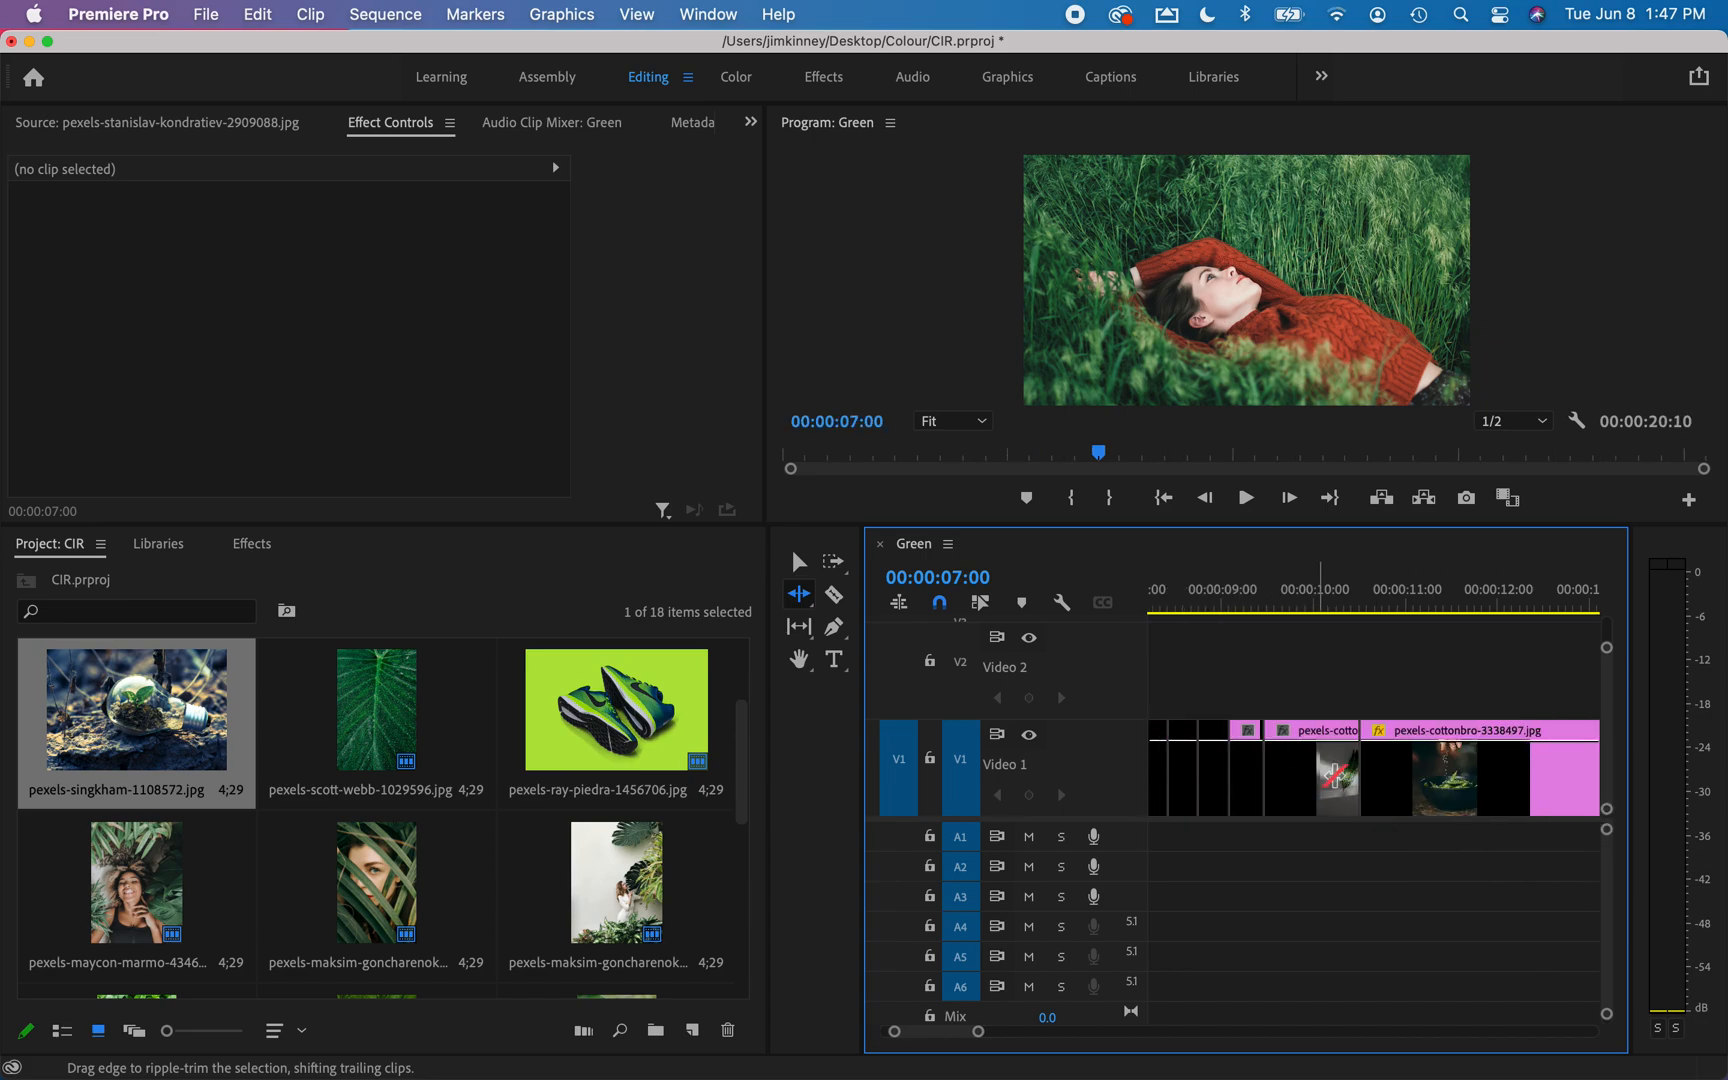
pyautogui.moveTo(1366, 779); pyautogui.dragTo(1290, 772)
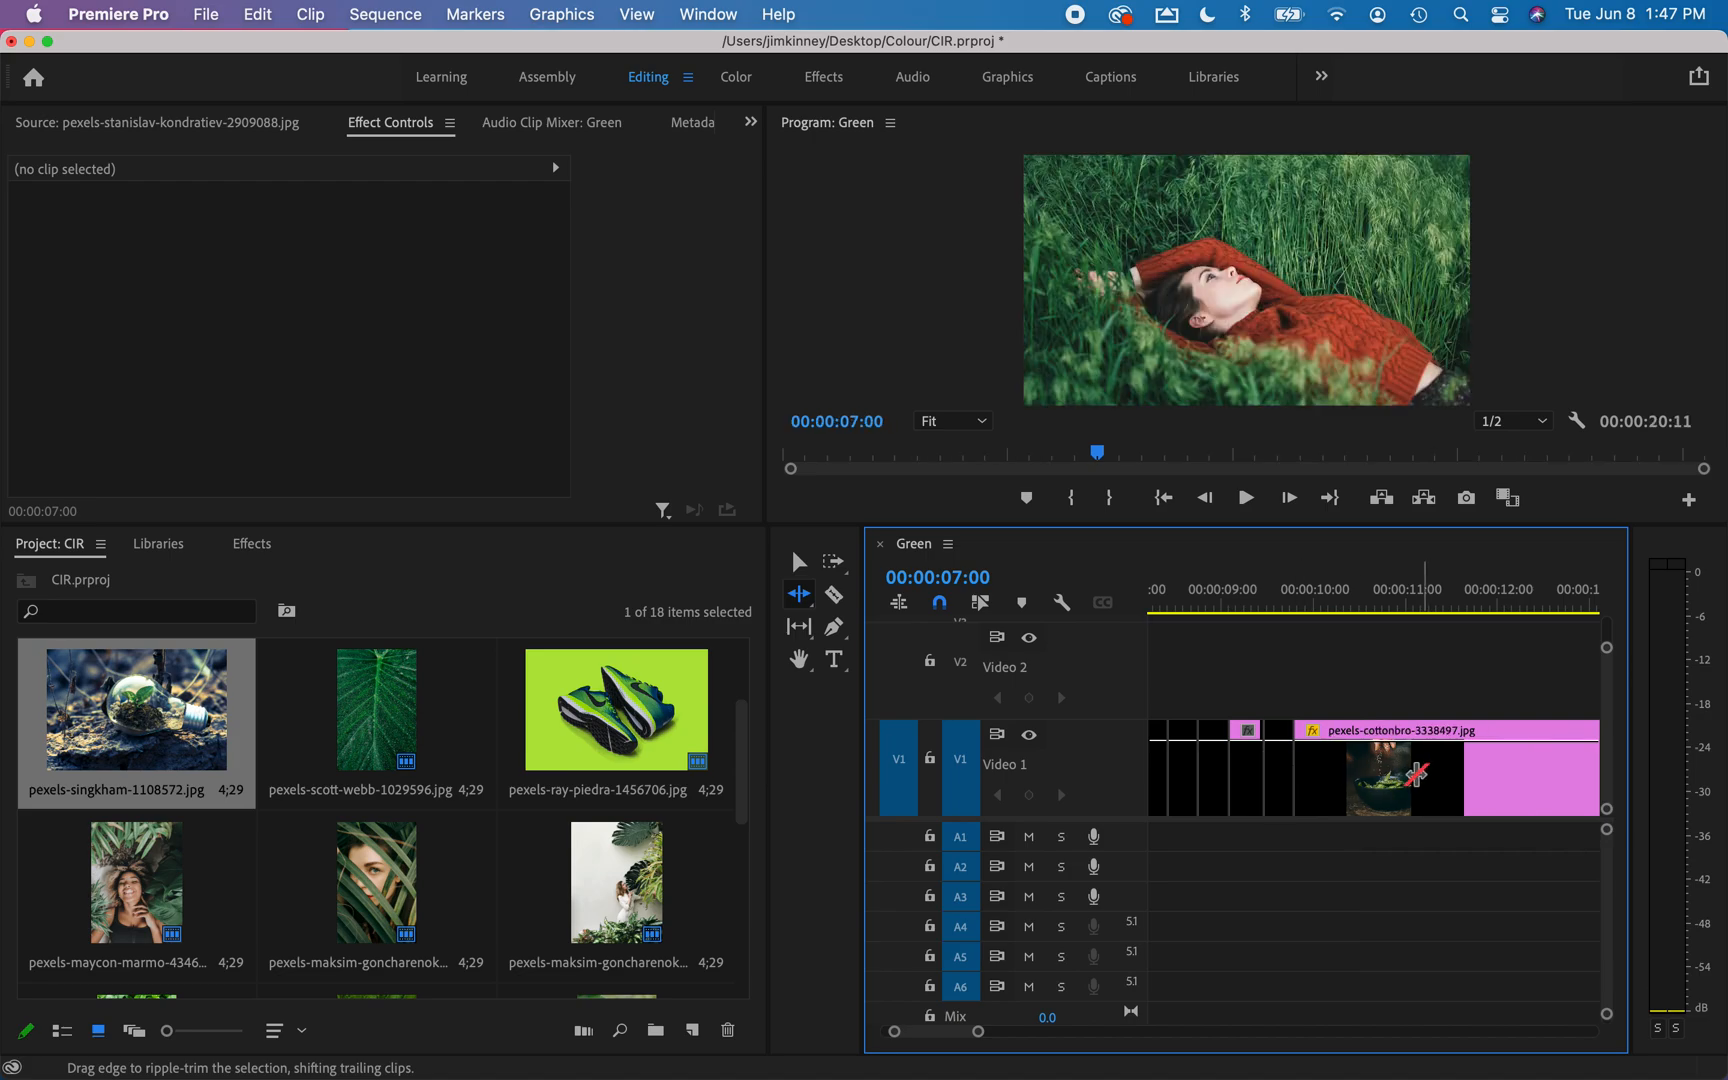
# Ripple-trim the ends of the twelfth clip, the dark bowl of greens, and the thirteenth, the light bulb, to about 5 and 4 frames.
pyautogui.hscroll(5, 1418, 776)
pyautogui.moveTo(1489, 755); pyautogui.dragTo(1237, 762)
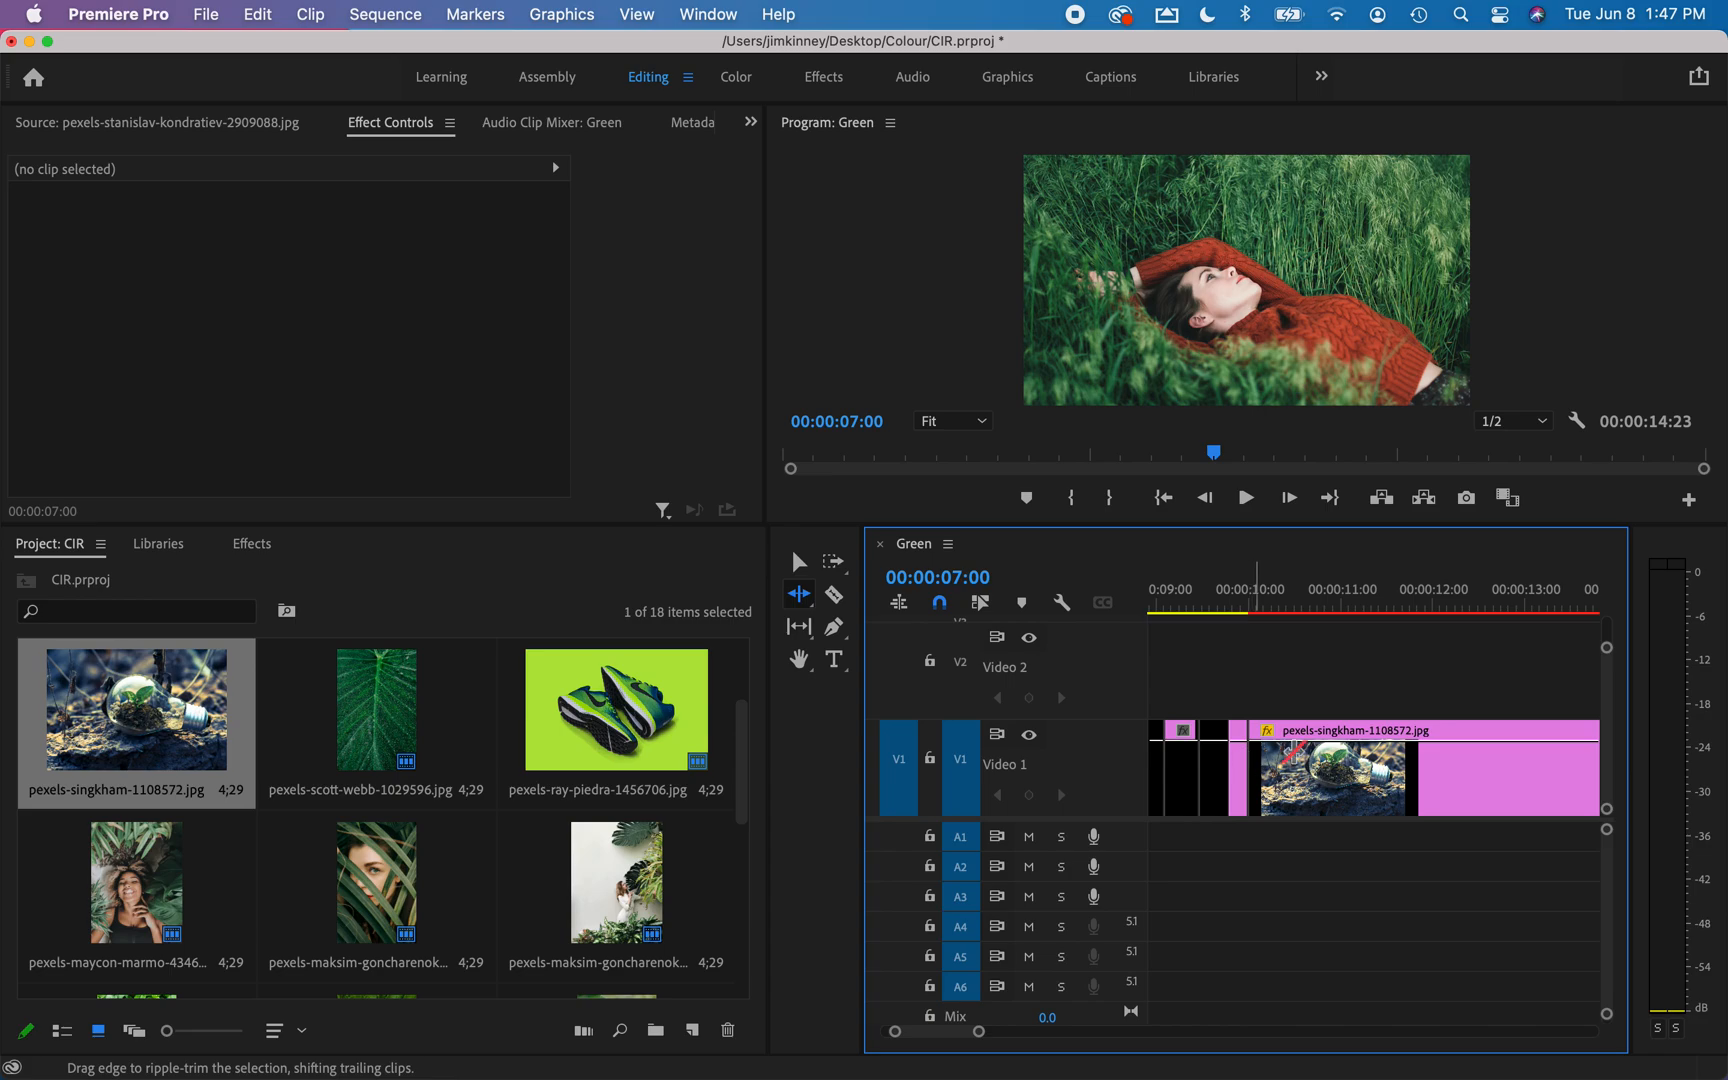
pyautogui.hscroll(5, 1516, 754)
pyautogui.moveTo(1413, 761); pyautogui.dragTo(1226, 766)
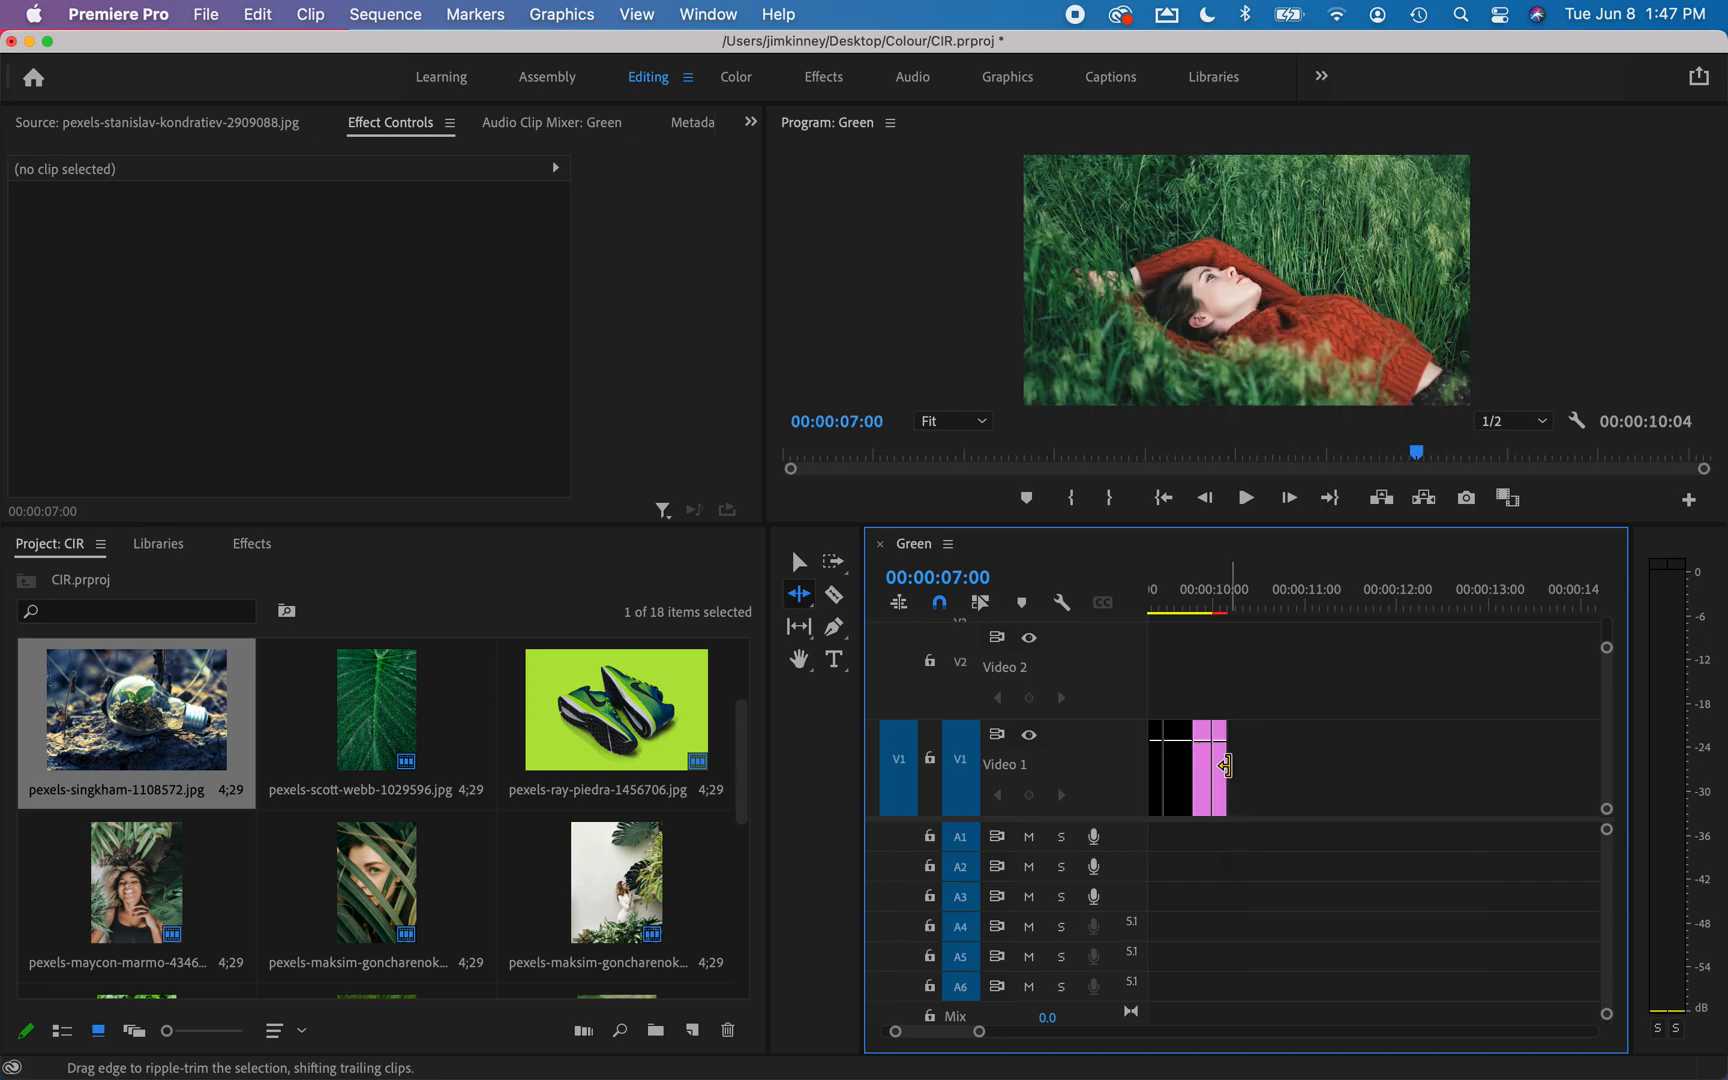
# Paste a copy of the twelfth clip, the dark bowl of greens, at the end of the sequence at 00:00:10:04.
pyautogui.hscroll(-2, 1430, 728)
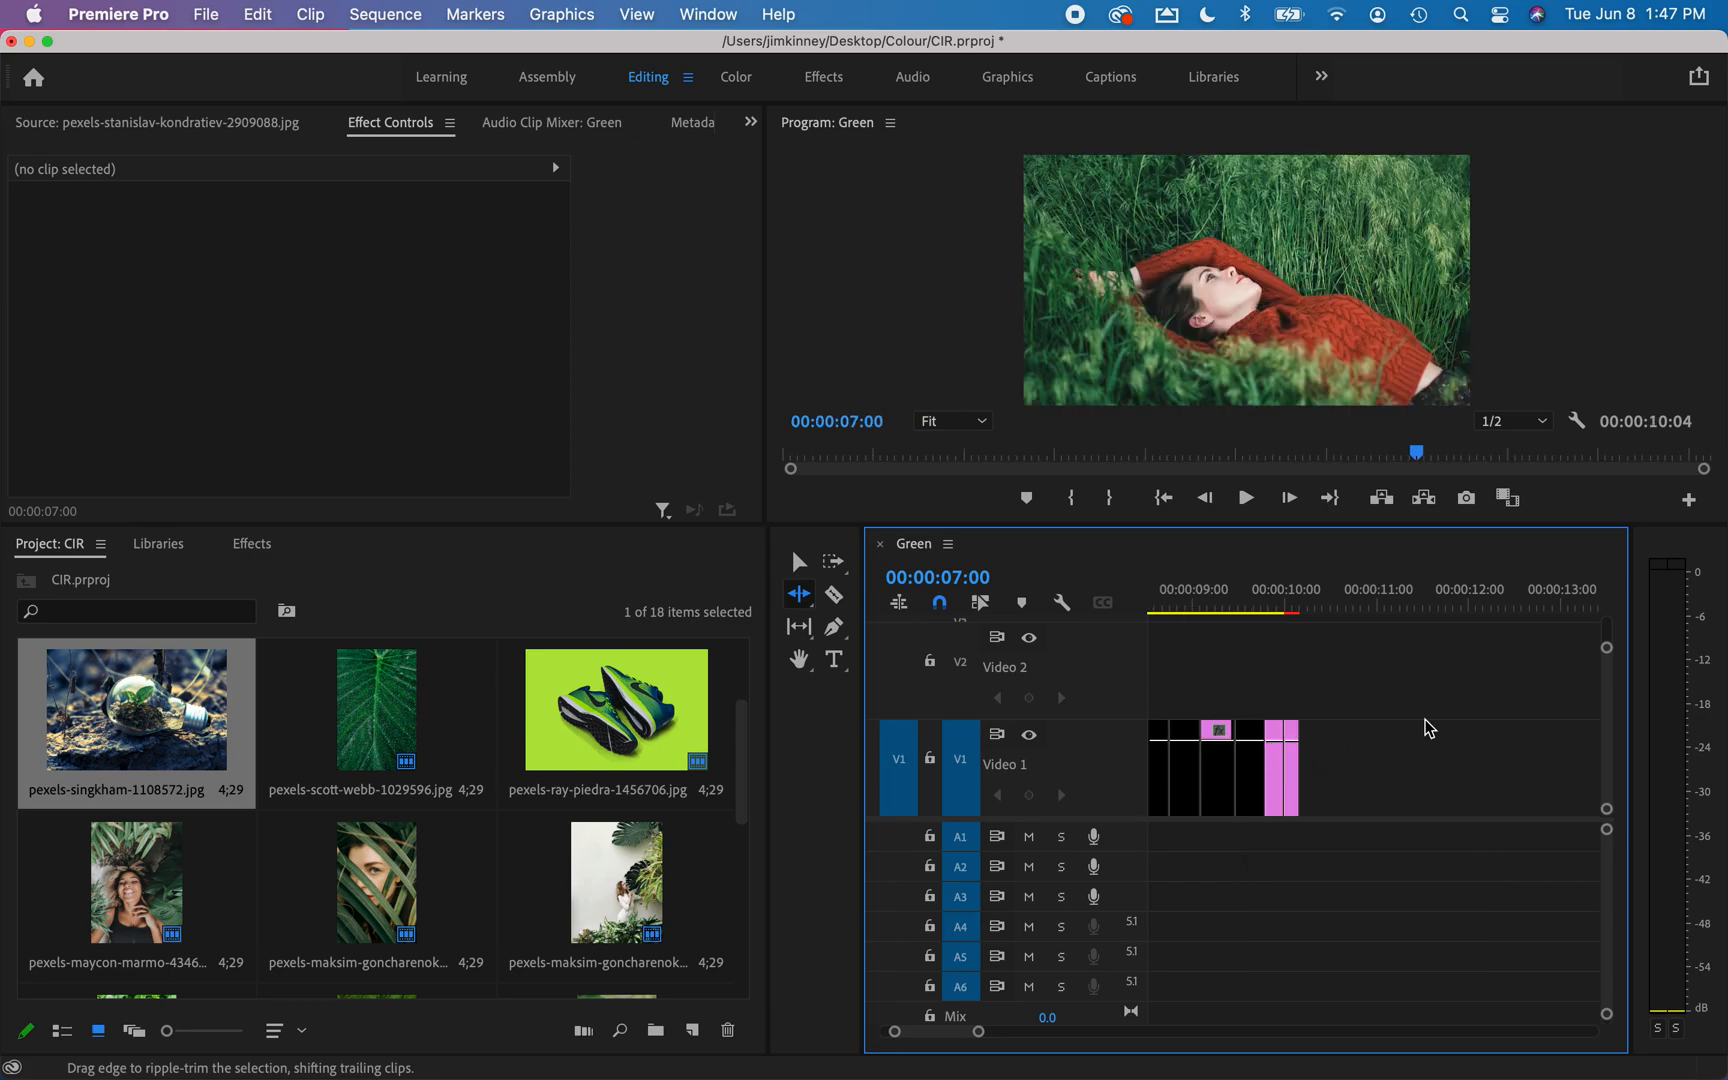
pyautogui.hscroll(-3, 1430, 728)
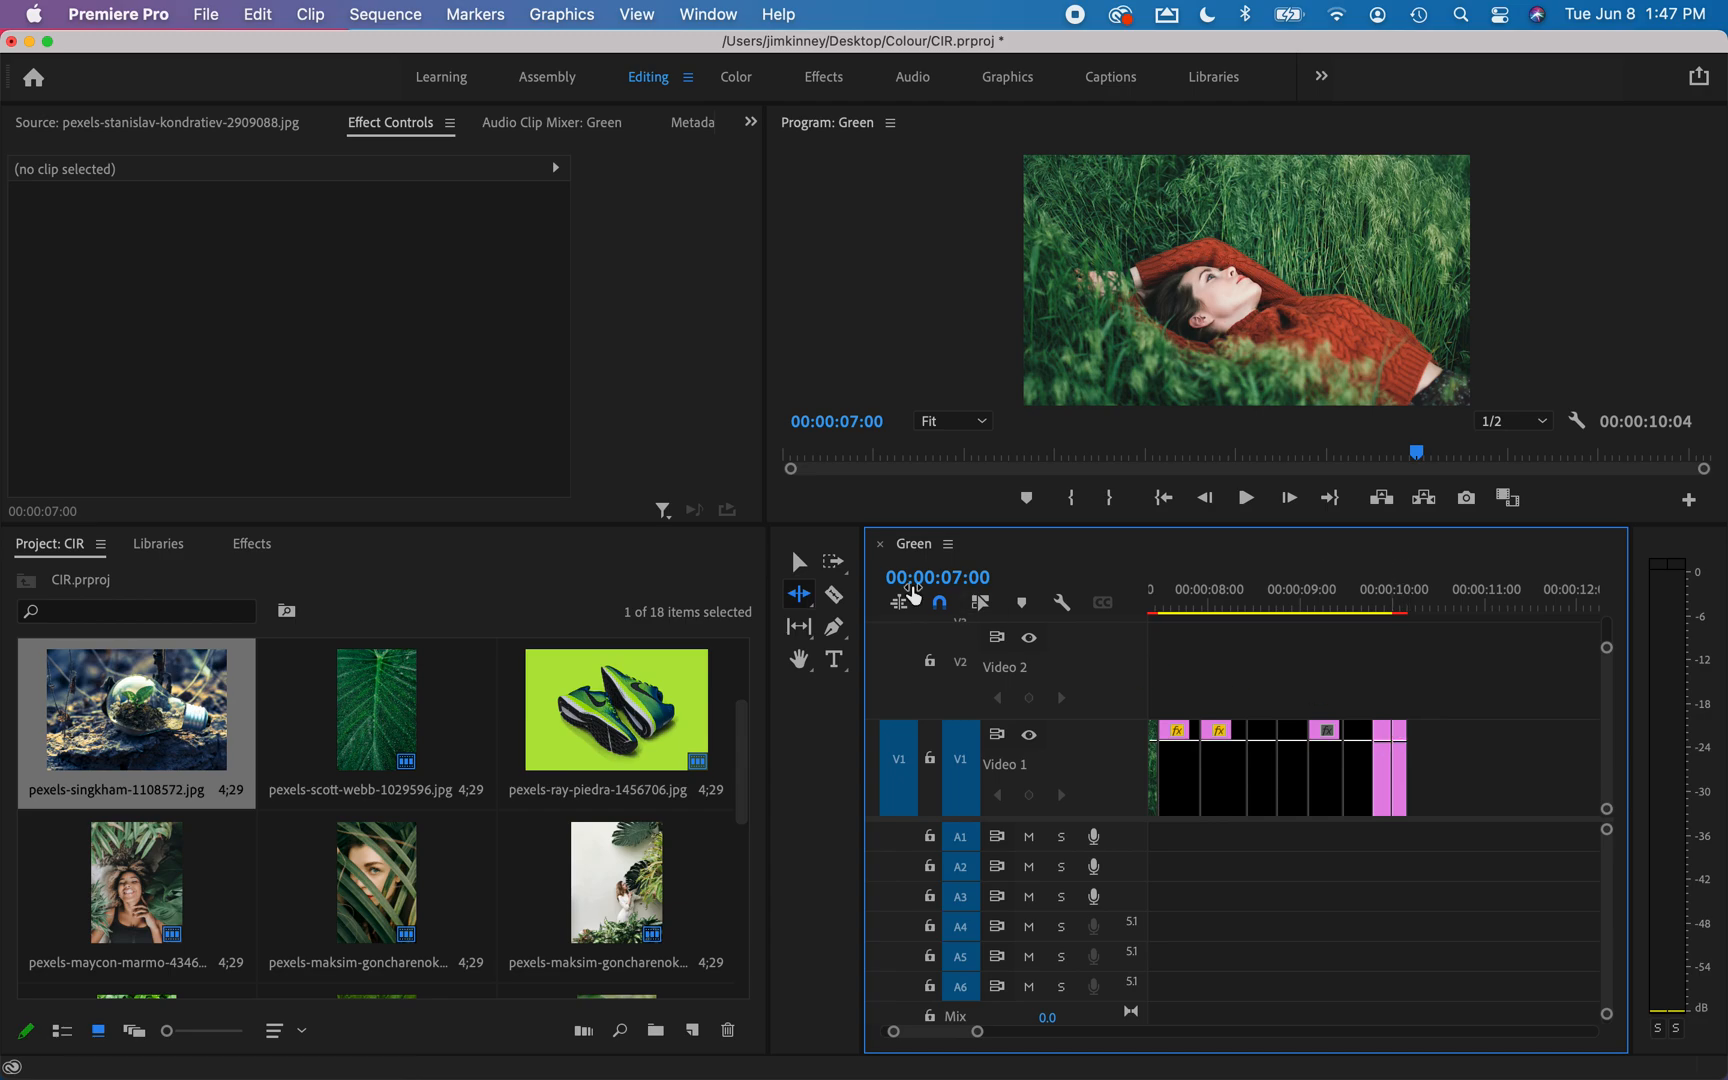
pyautogui.click(799, 562)
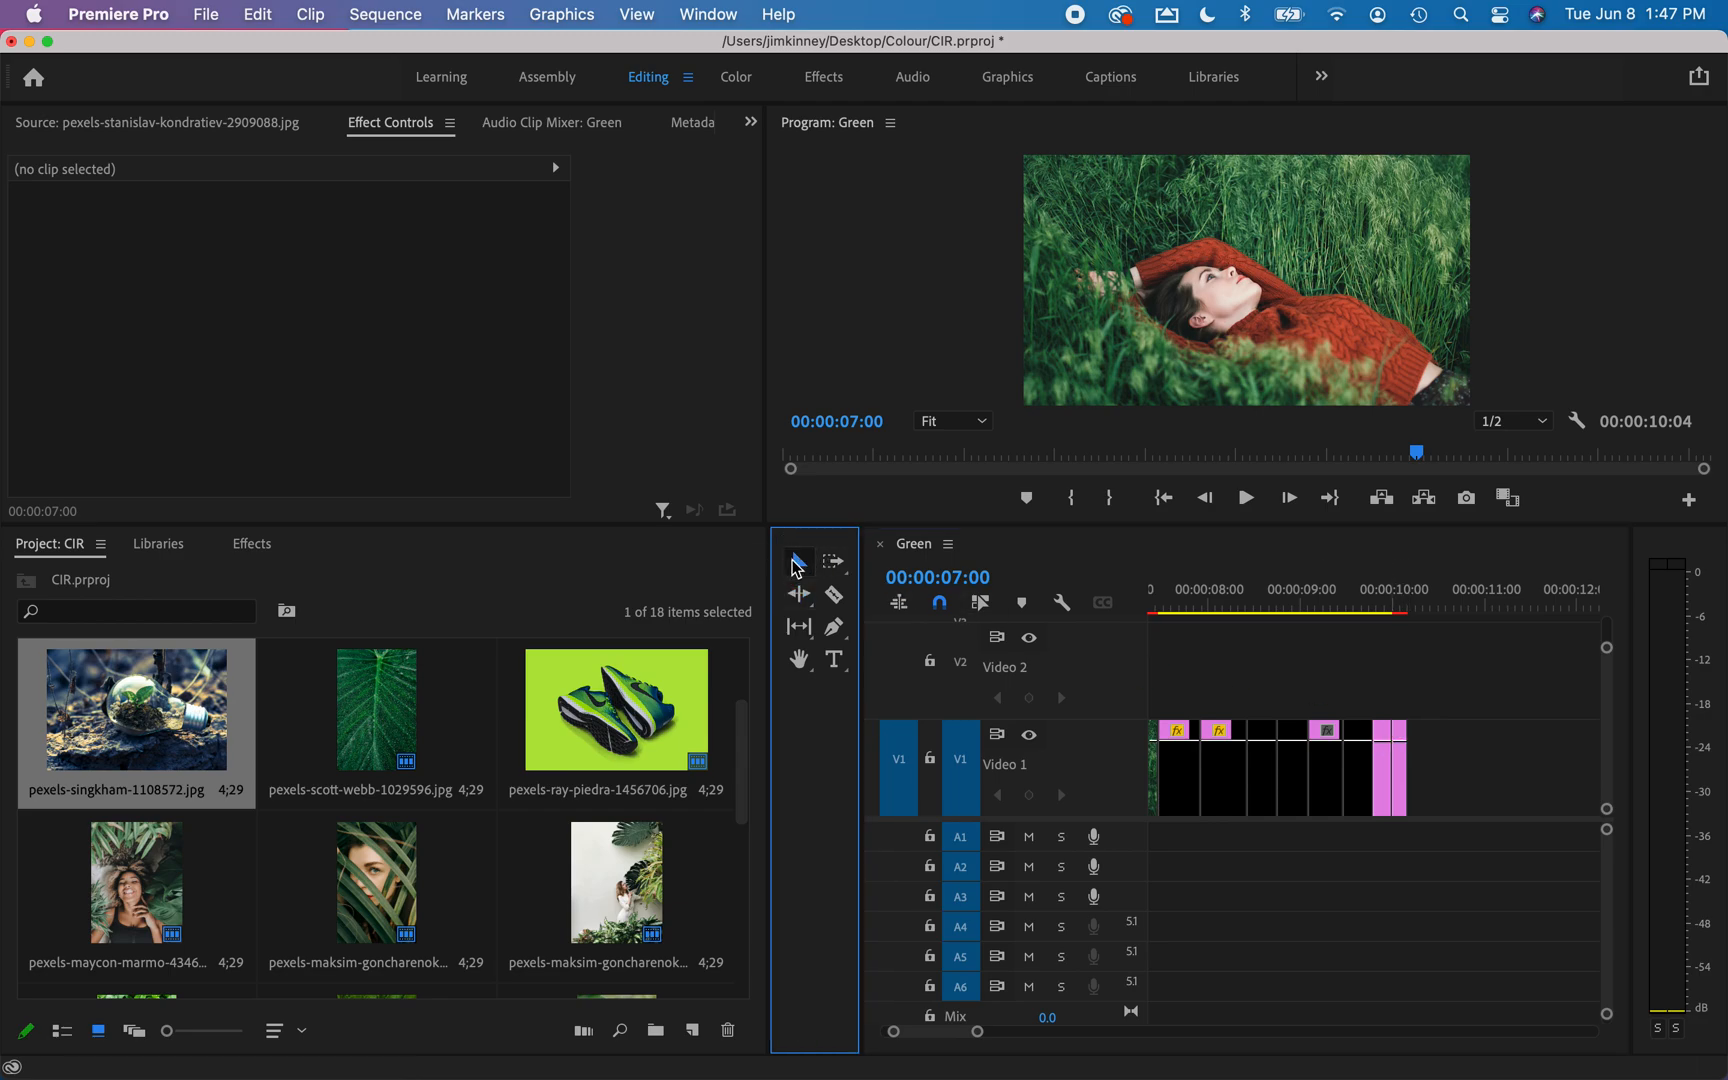
pyautogui.click(1383, 765)
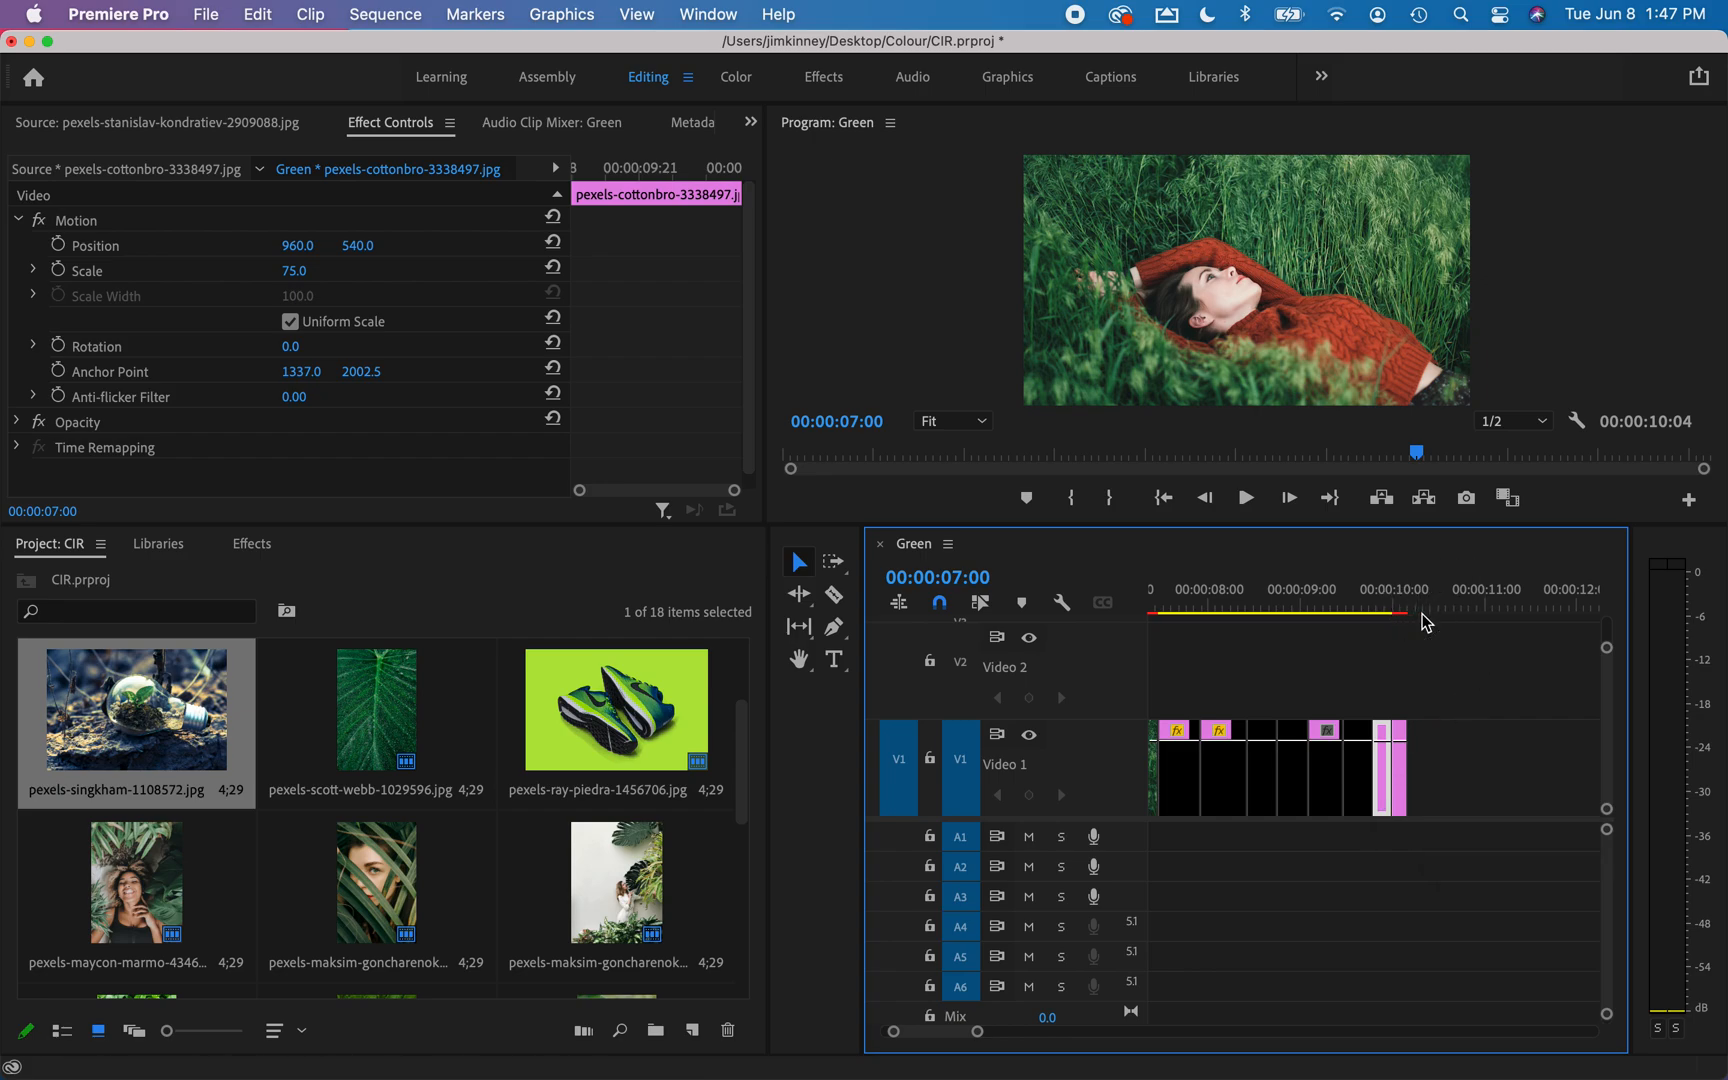
pyautogui.moveTo(1421, 602); pyautogui.dragTo(1412, 610)
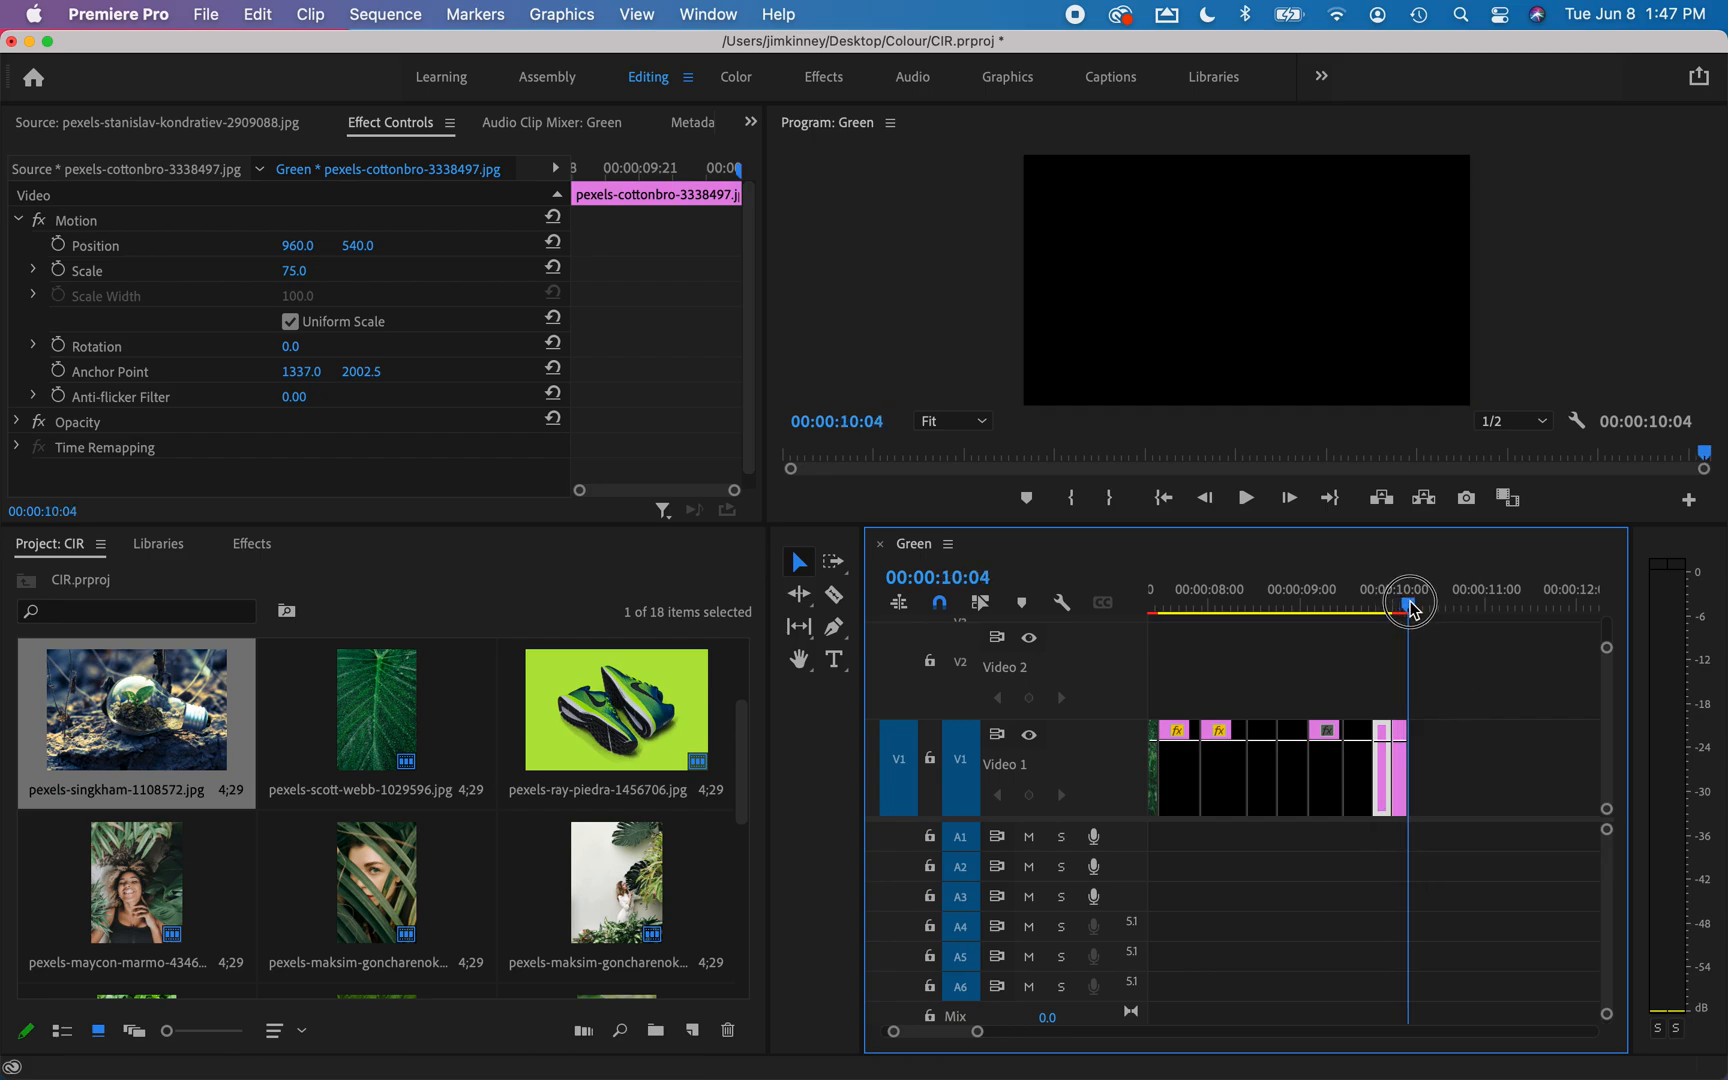
pyautogui.press('super+v')
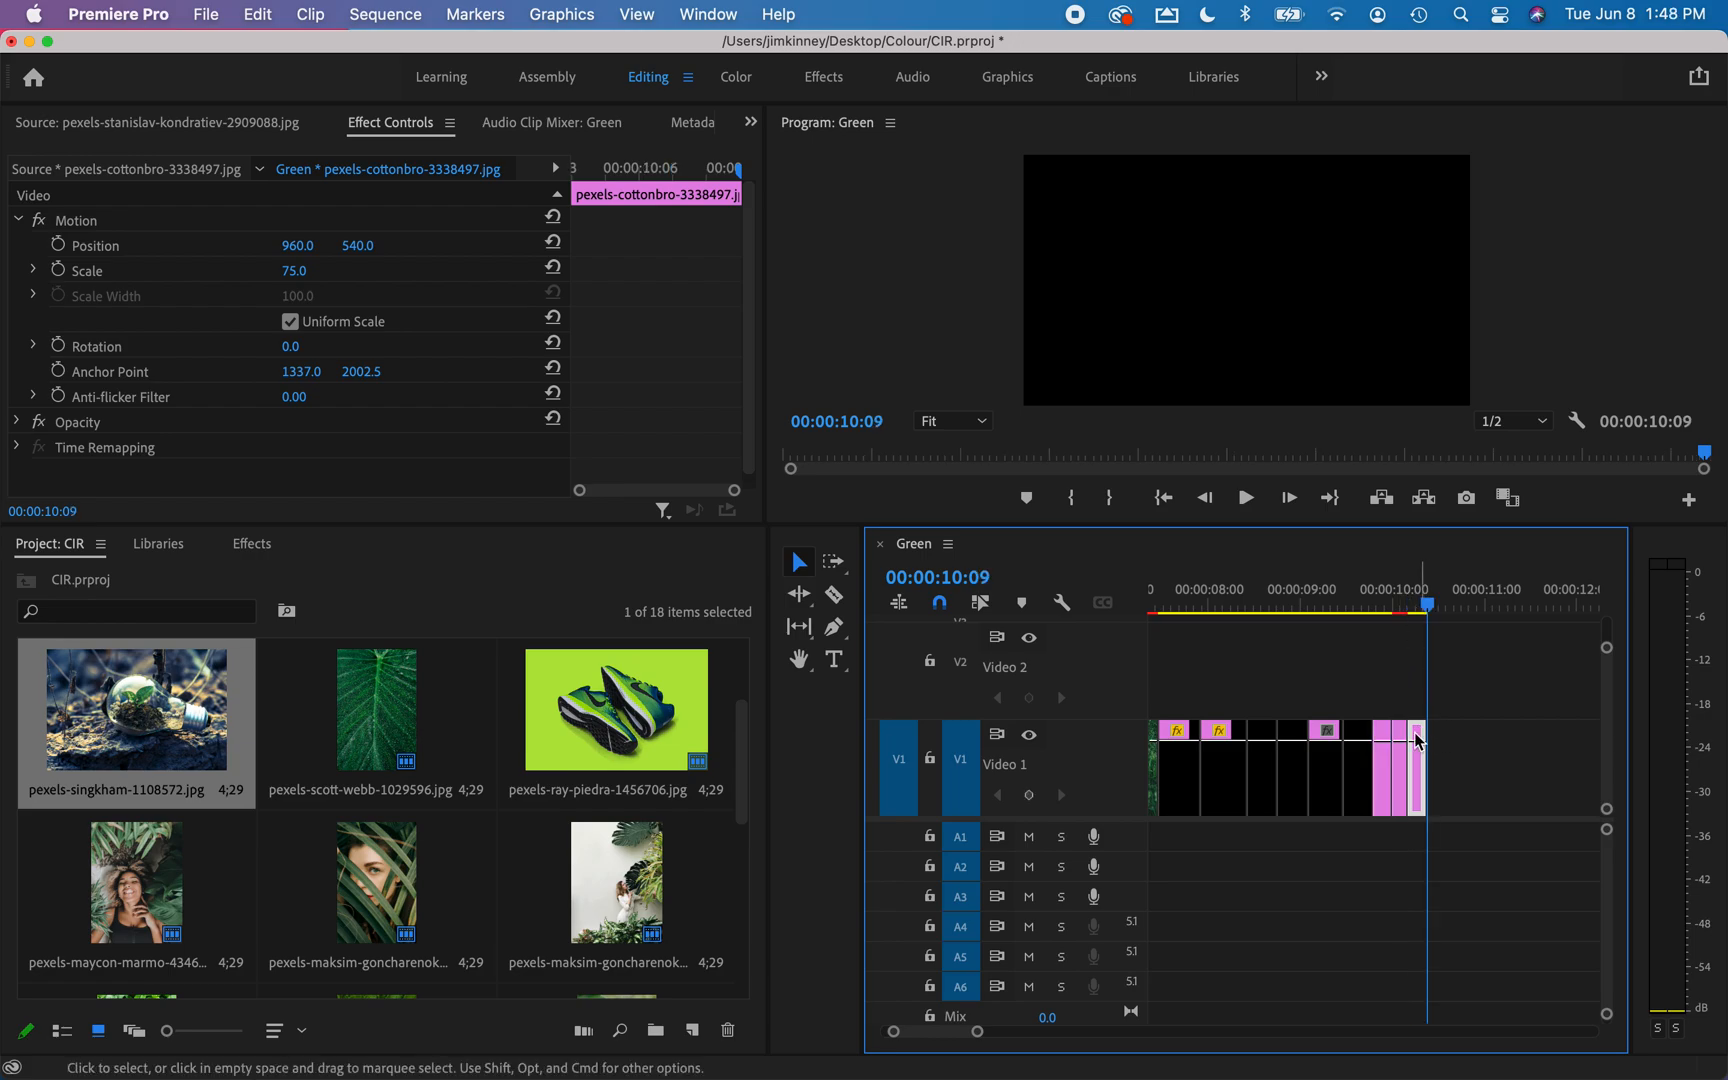
# Append copies of the eleventh clip, the grey image, and the tenth clip, the plants against a white wall, to the sequence's end.
pyautogui.click(1356, 773)
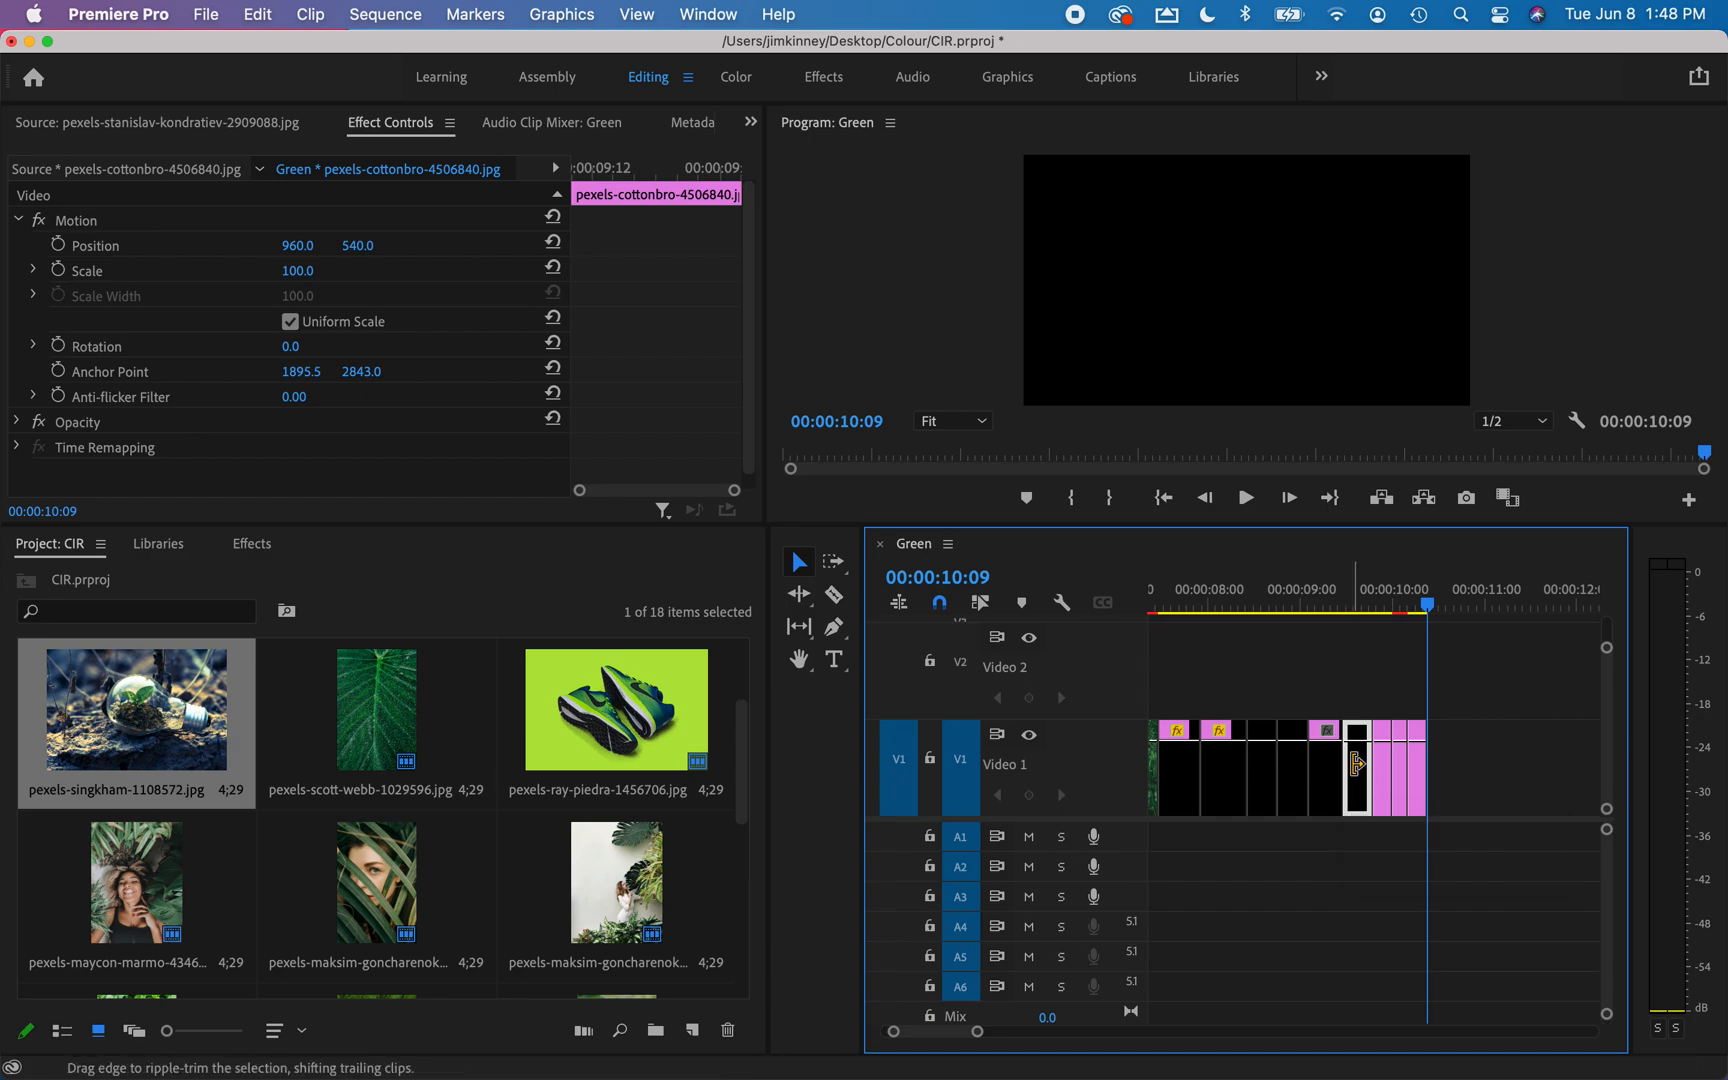
pyautogui.moveTo(1356, 765); pyautogui.dragTo(1328, 764)
pyautogui.click(1328, 770)
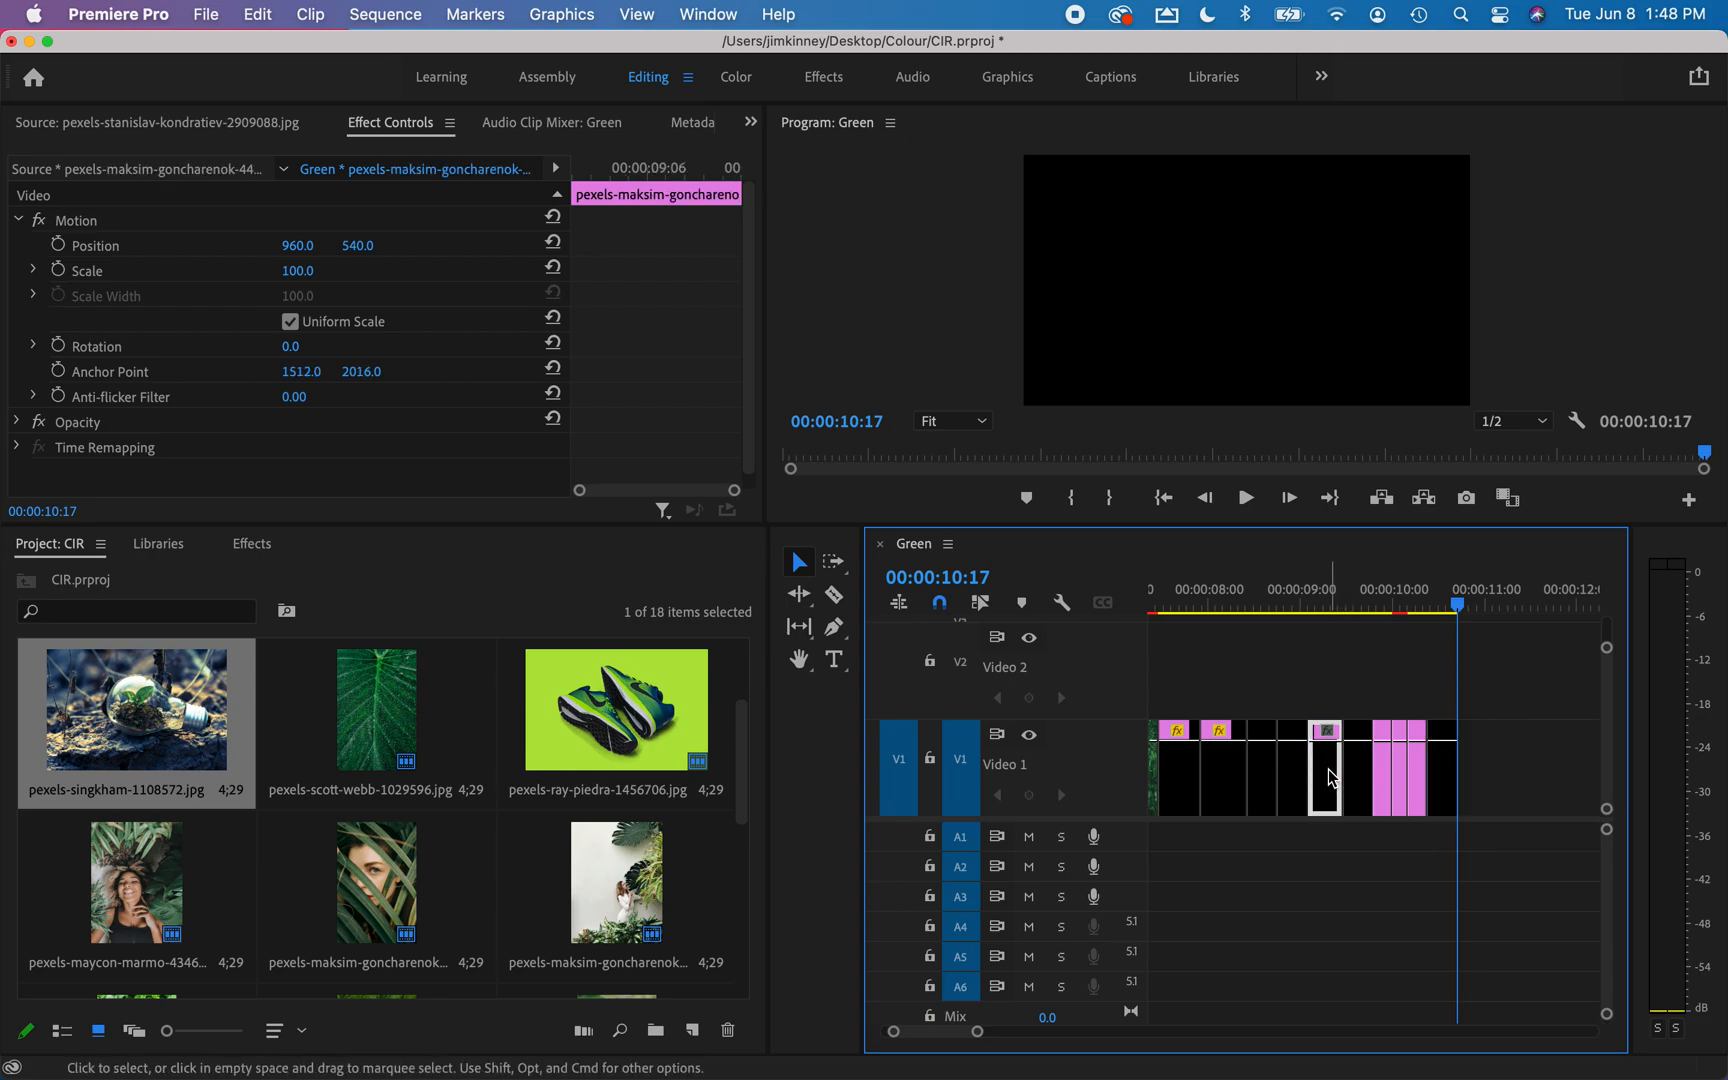
pyautogui.press('super+c')
pyautogui.press('super+v')
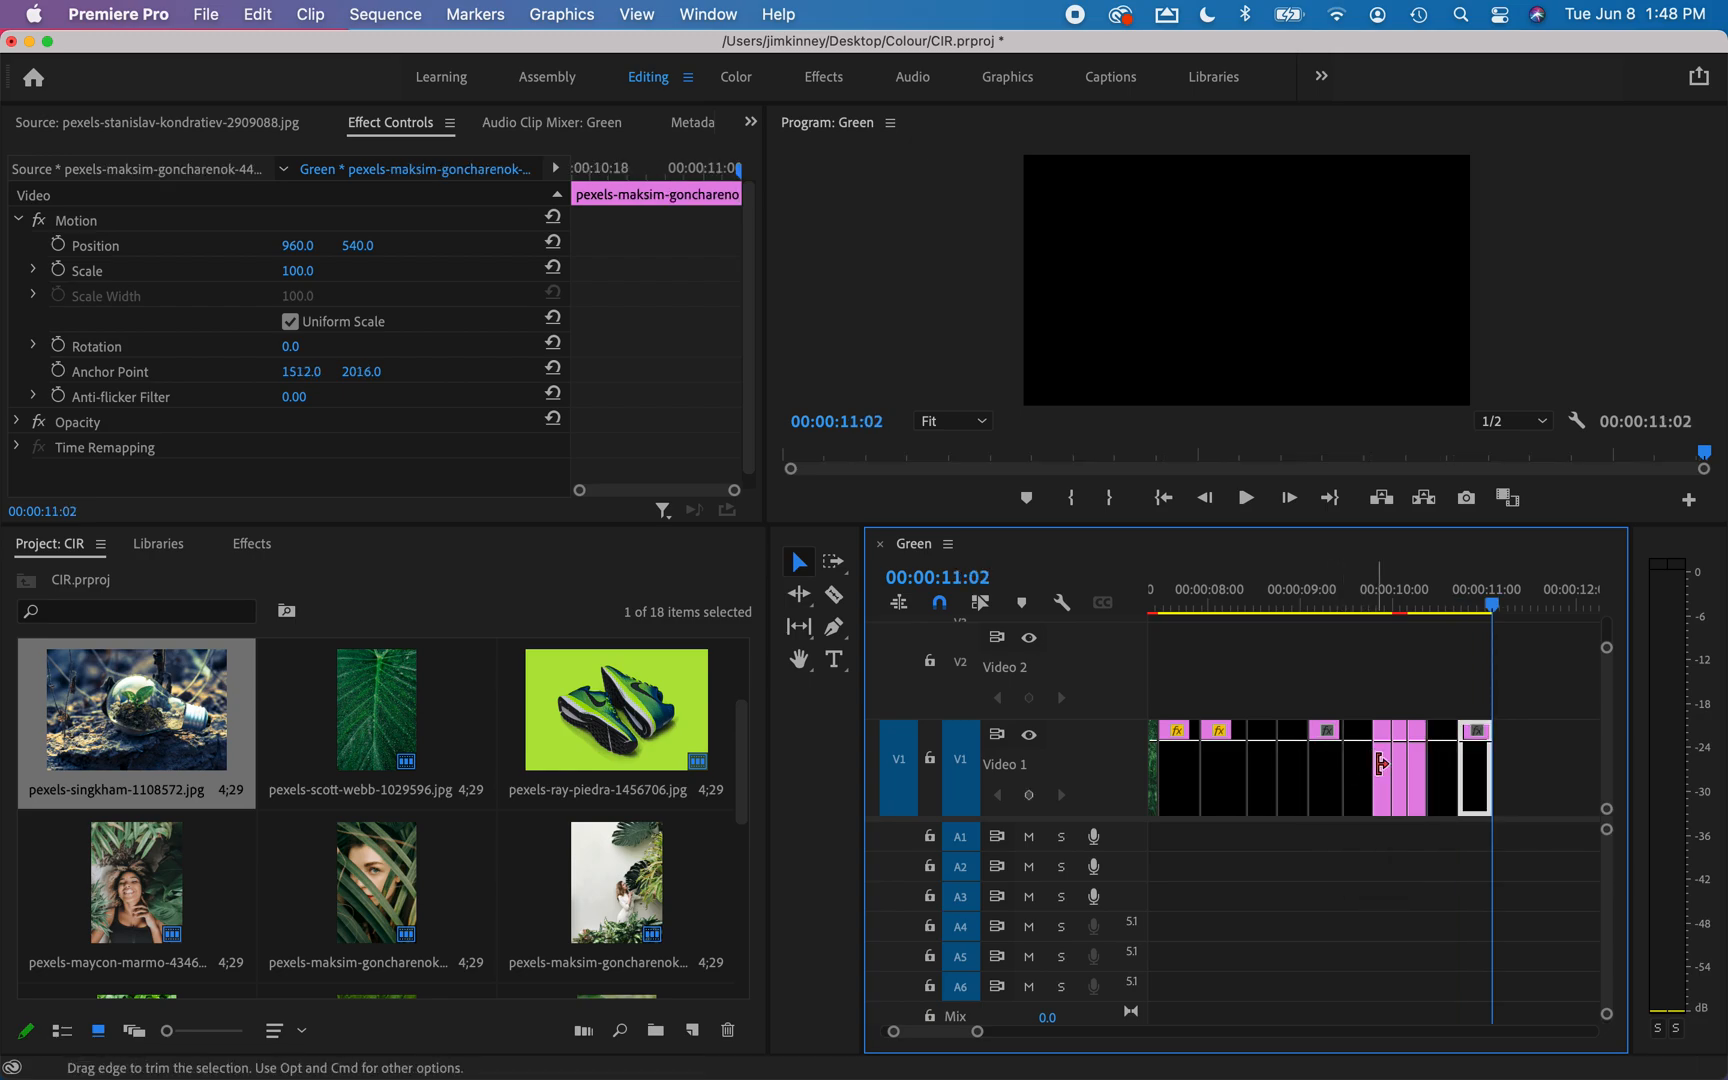
# Append copies of the ninth clip, the face covered by leaves, and the eighth clip, the salad bowl, to the sequence's end.
pyautogui.click(1292, 766)
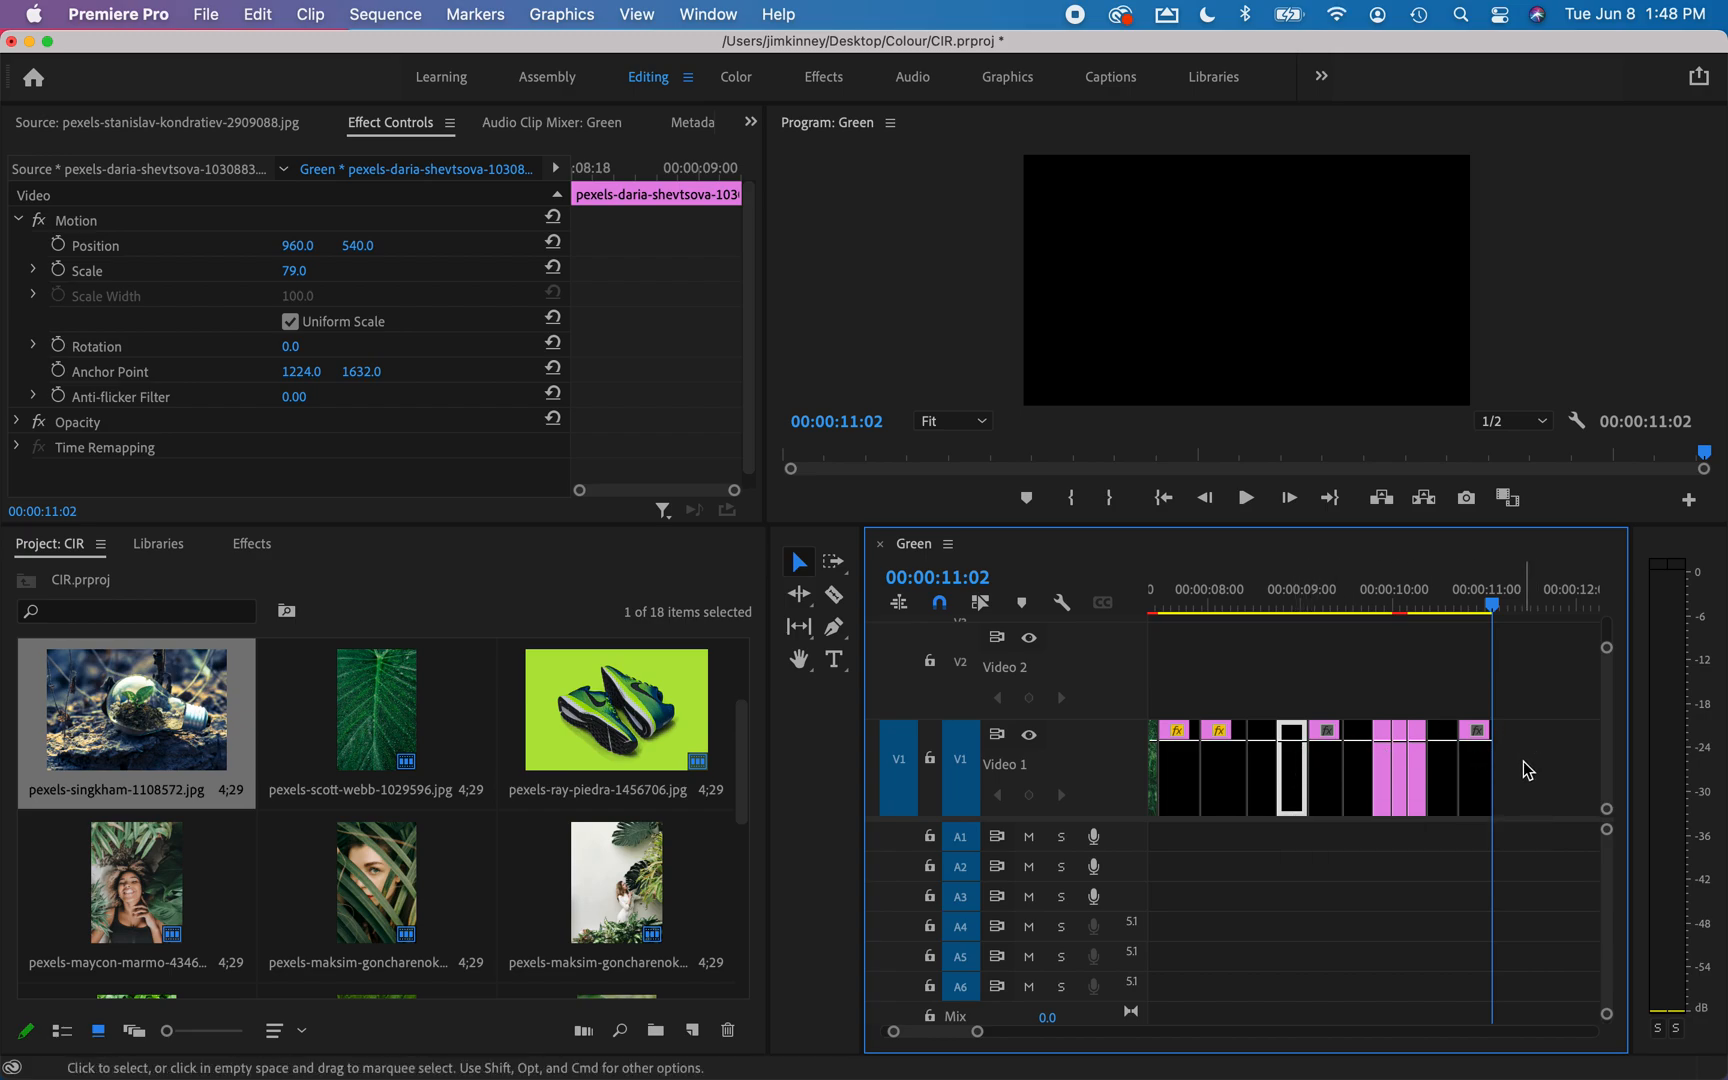
pyautogui.press('super+v')
pyautogui.click(1262, 770)
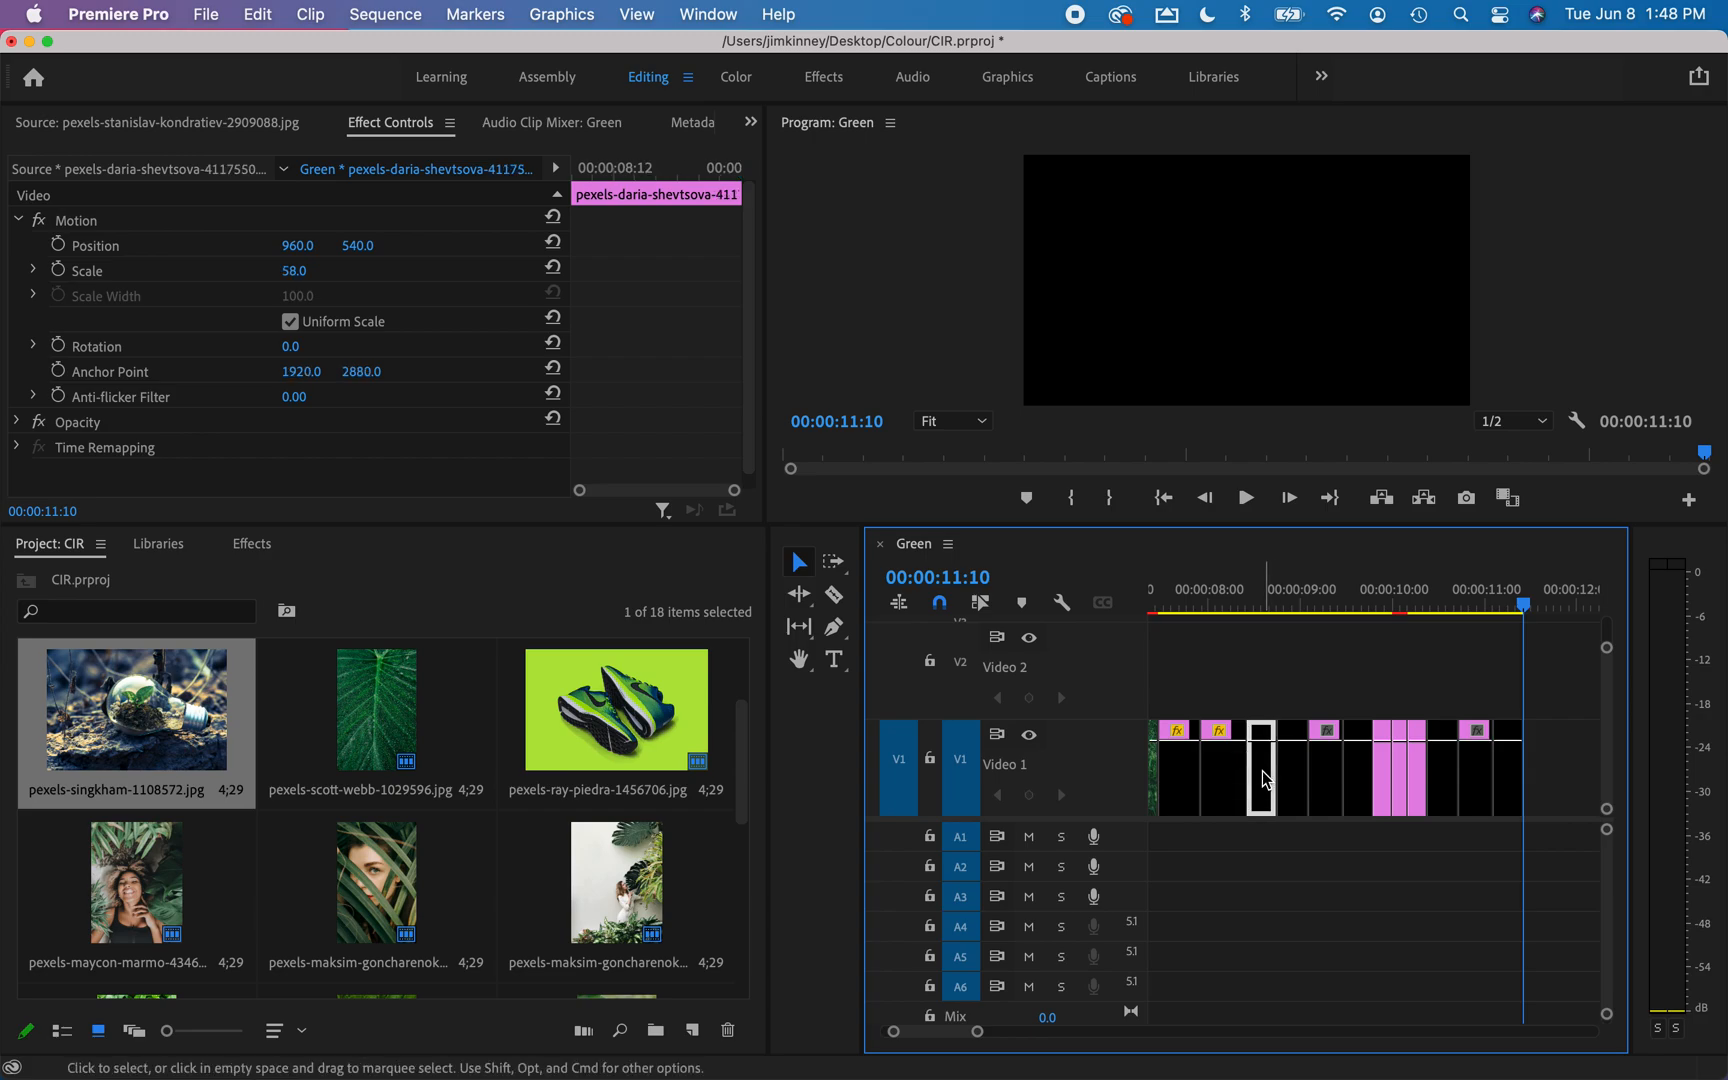
pyautogui.press('super+v')
# Append copies of the seventh clip, the smiling woman, and the sixth clip, the face behind palm leaves, to the sequence's end.
pyautogui.click(1225, 778)
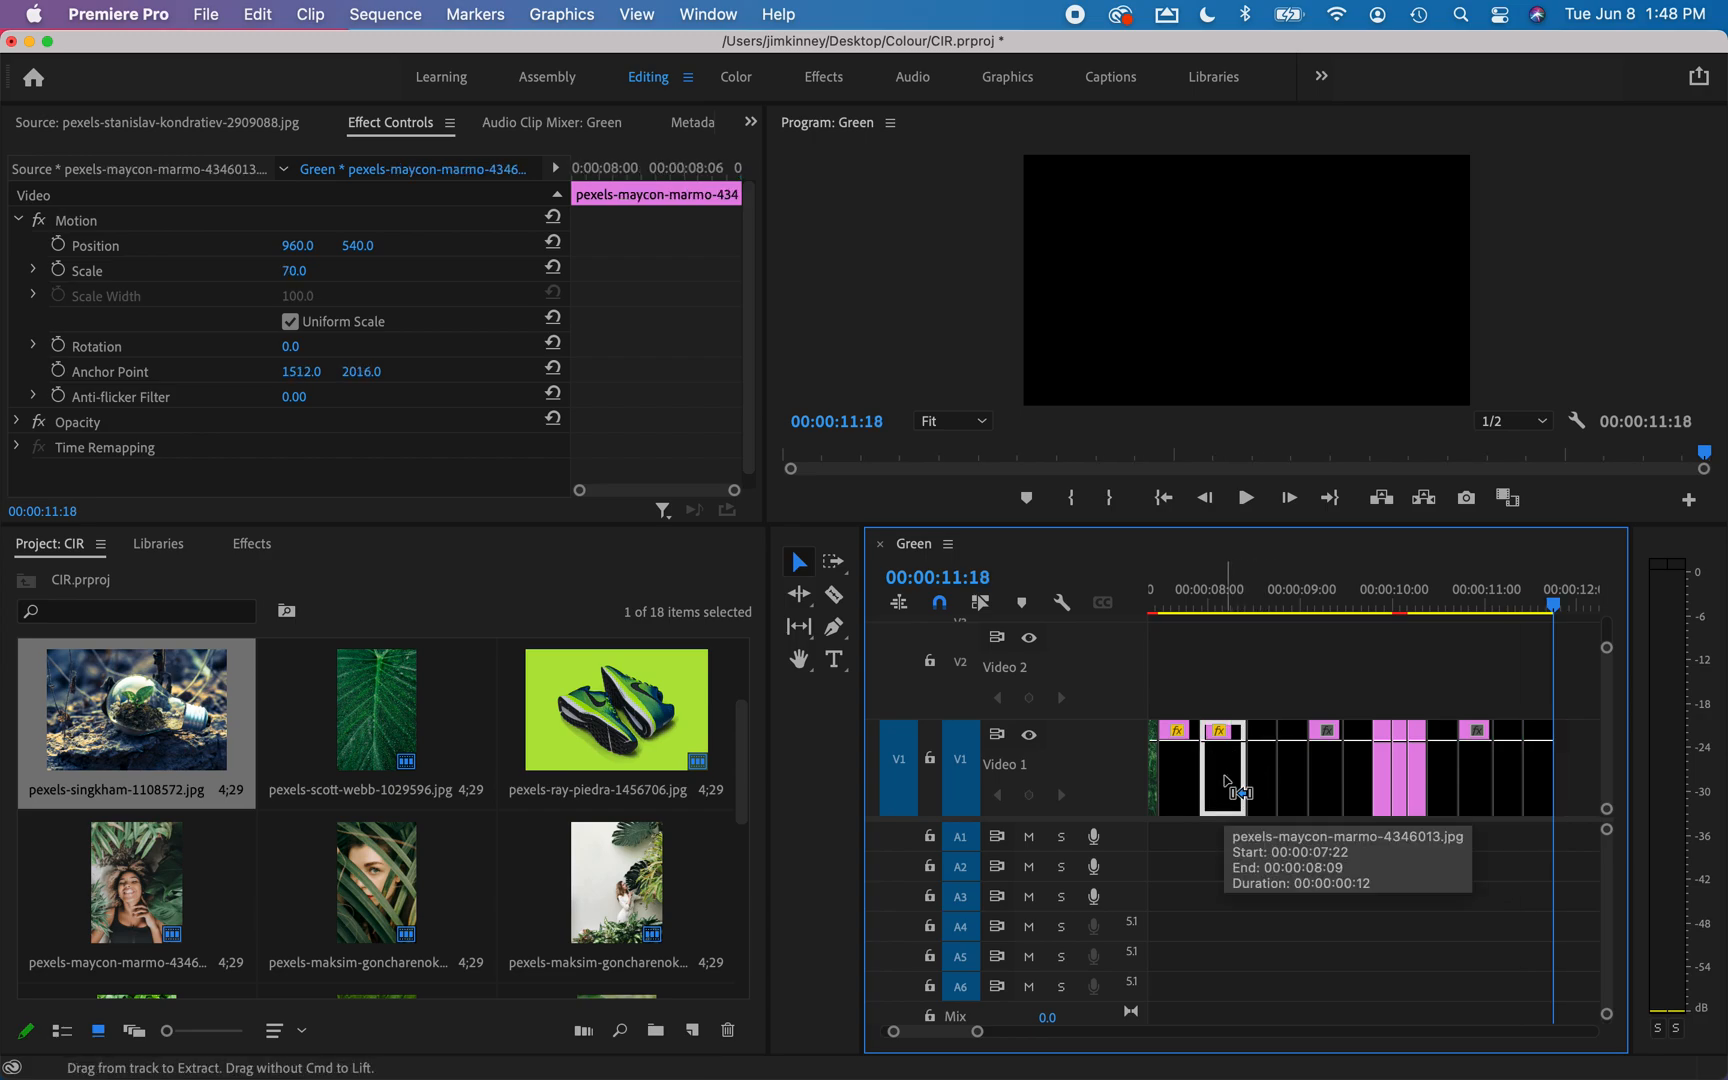
pyautogui.press('super+v')
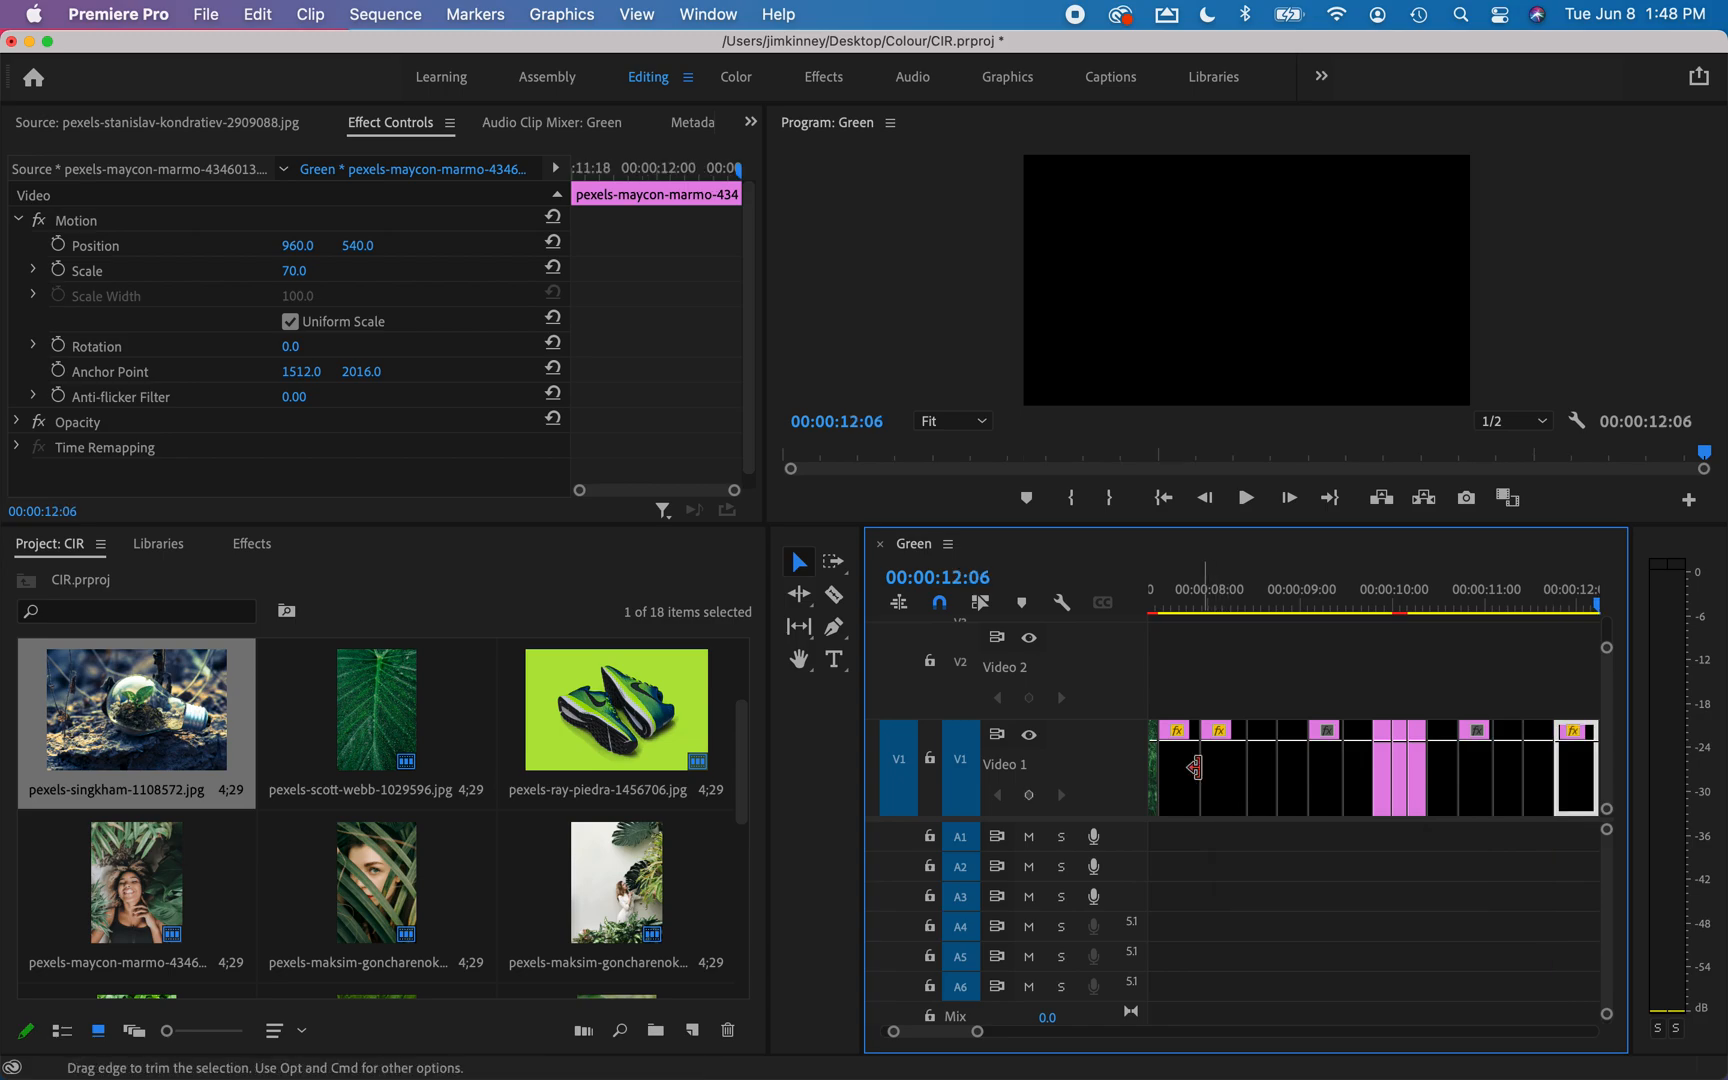
pyautogui.click(1189, 781)
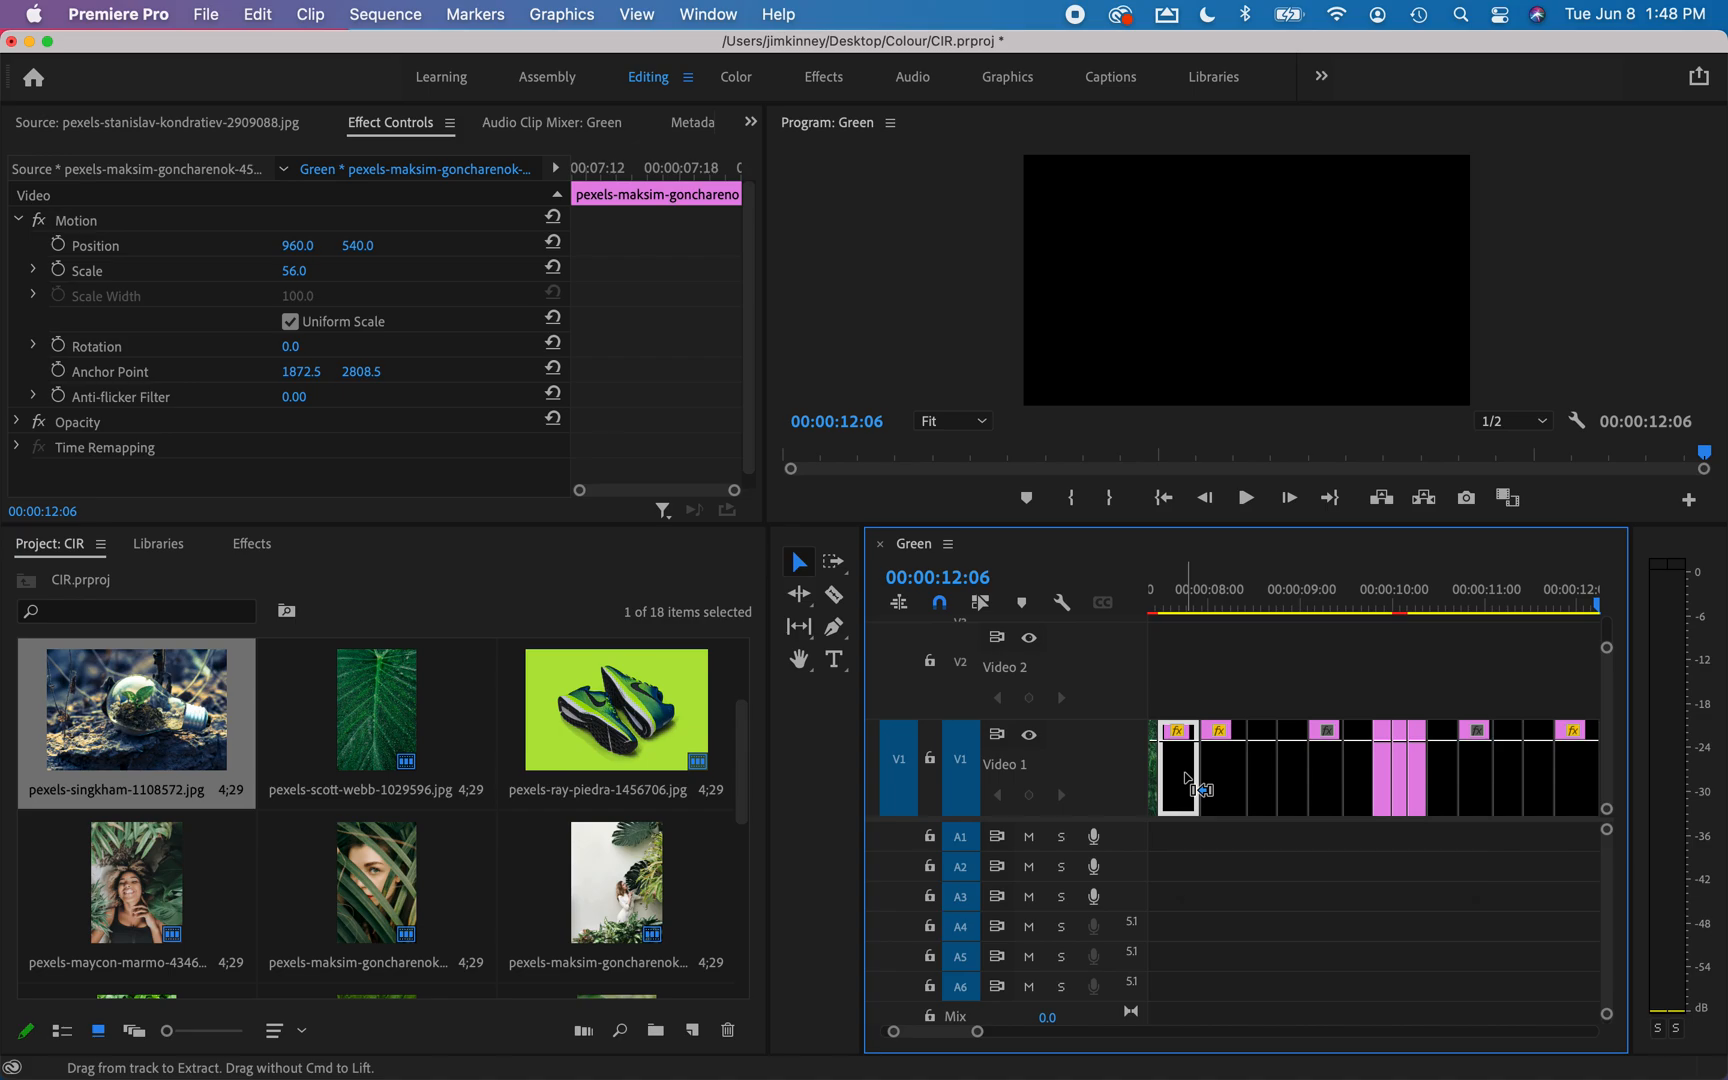
pyautogui.press('super+v')
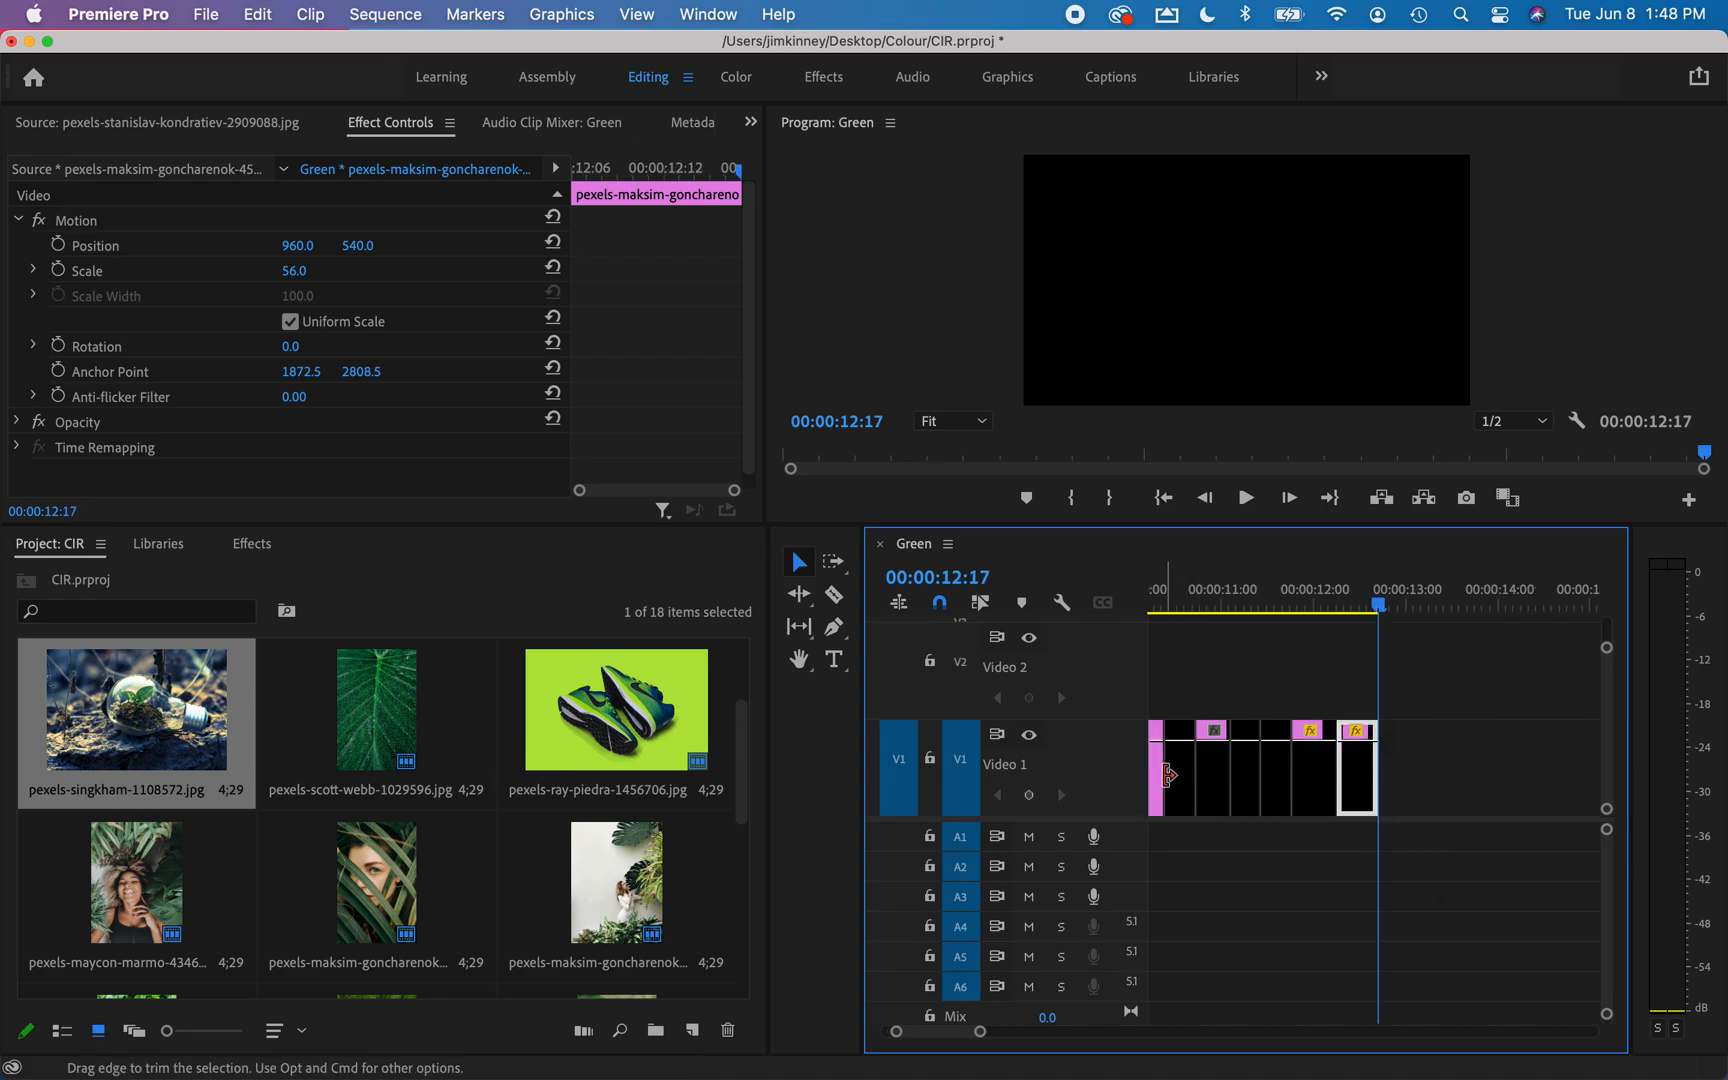
# Append a copy of the fifth clip, the woman in the red sweater, at the end of the sequence.
pyautogui.scroll(5, 1180, 782)
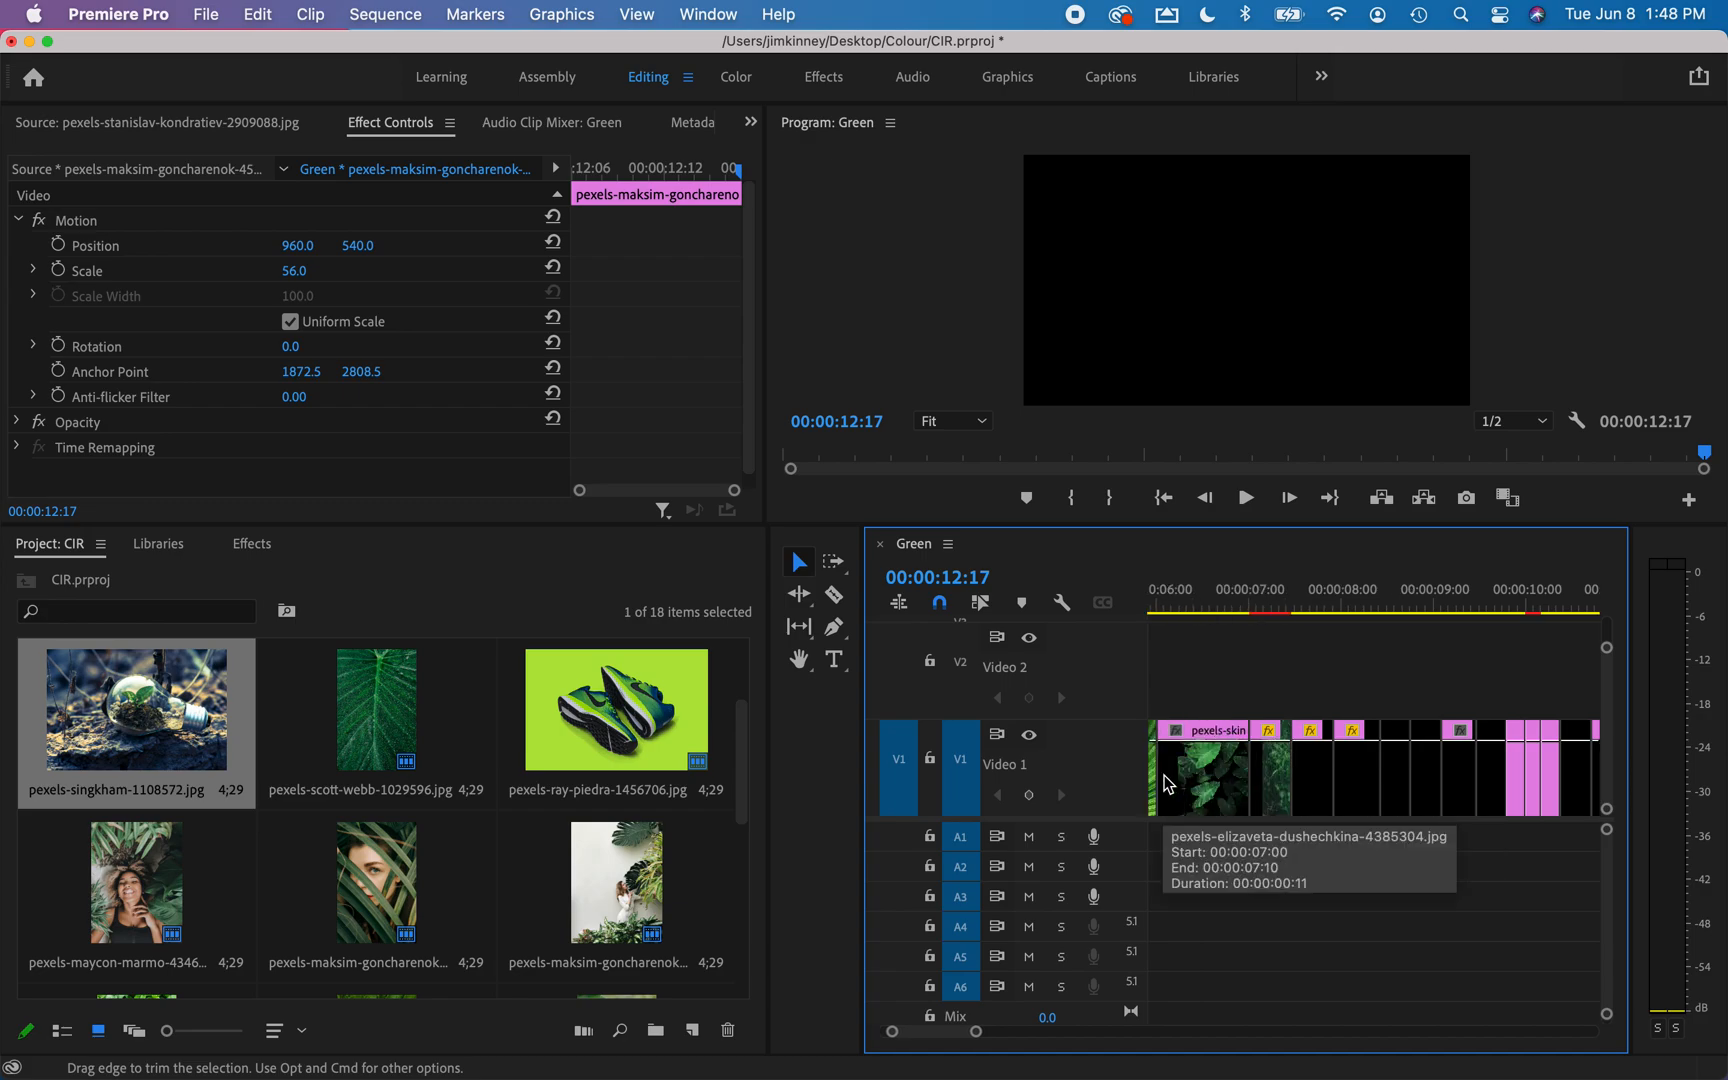
pyautogui.click(1267, 776)
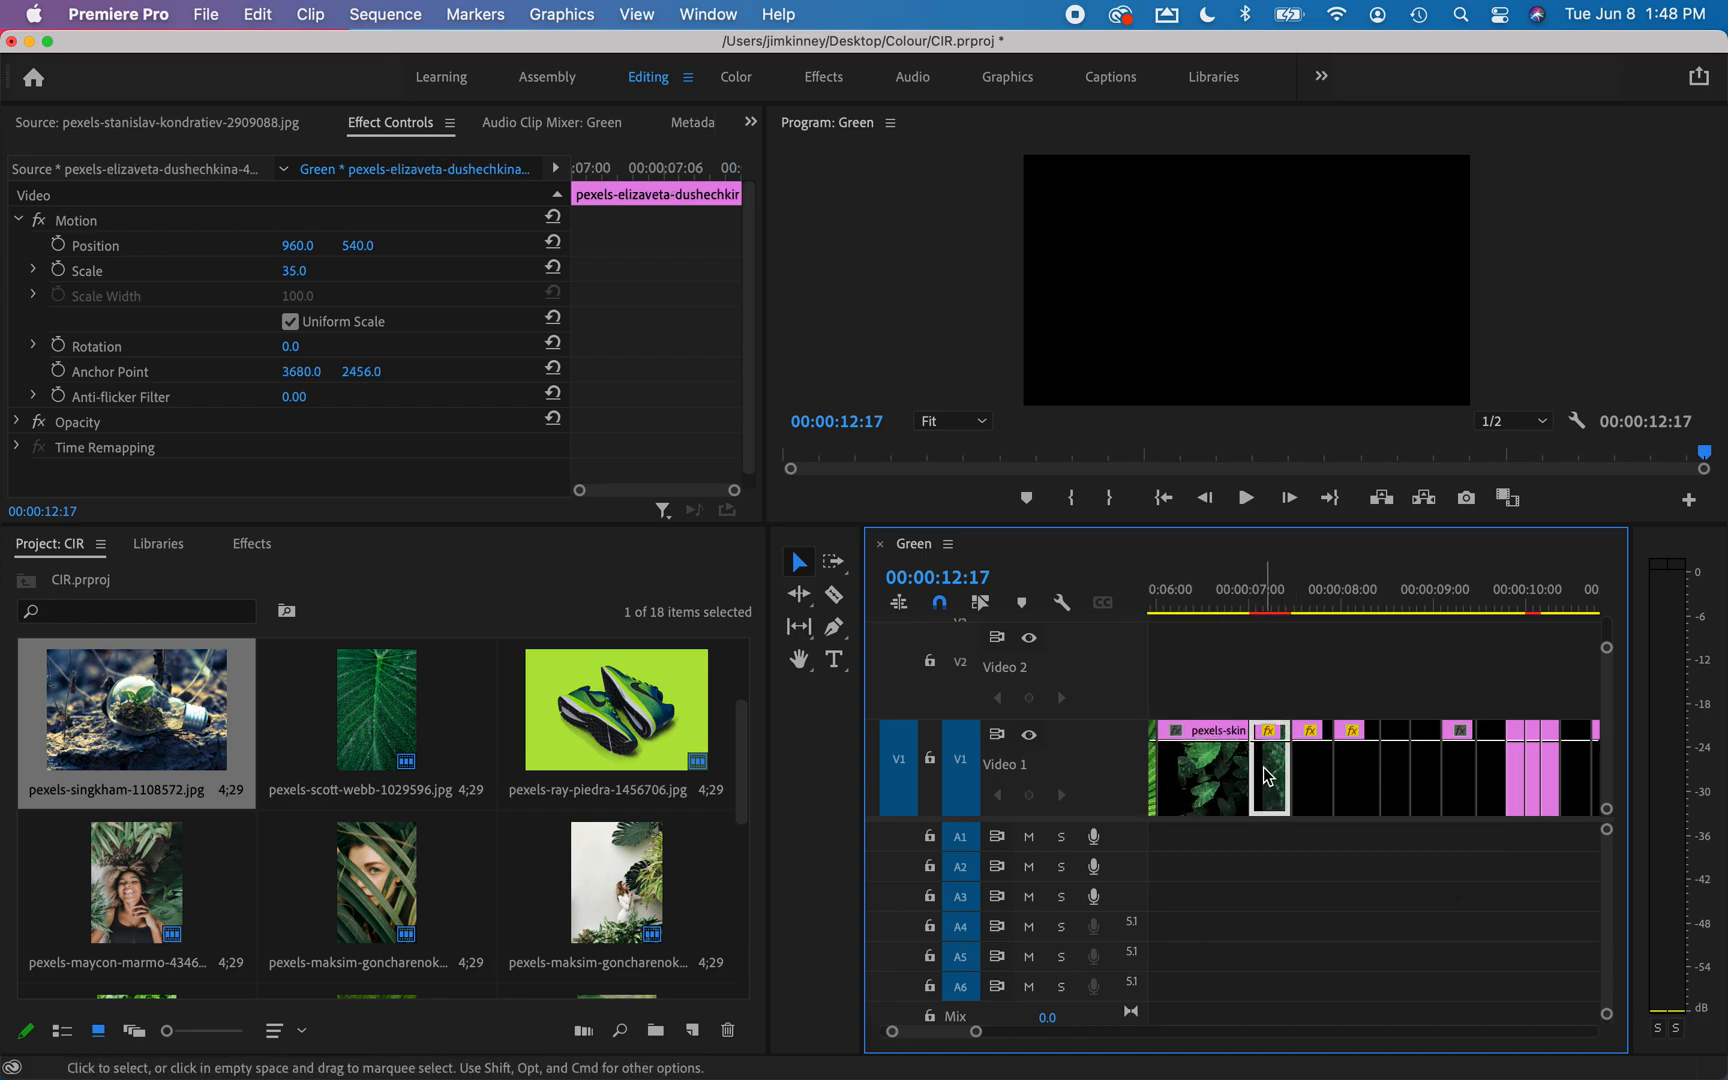
pyautogui.scroll(-3, 1409, 809)
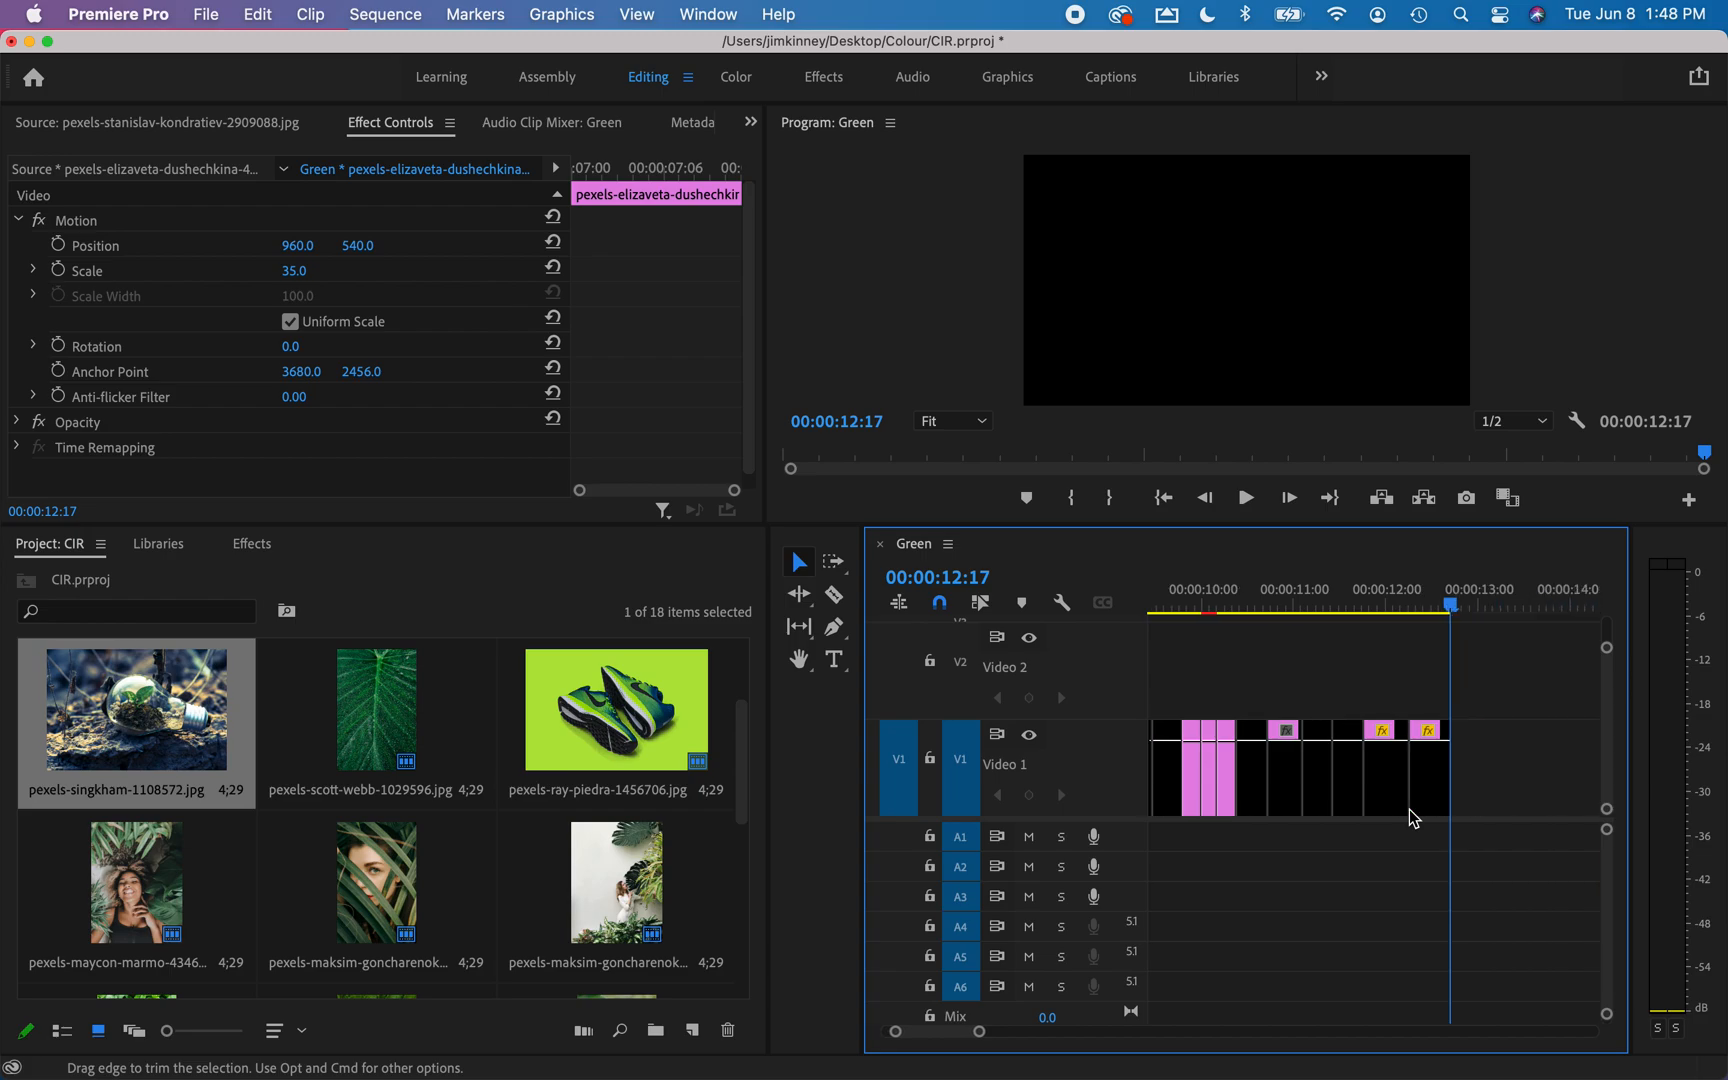
pyautogui.scroll(3, 1409, 809)
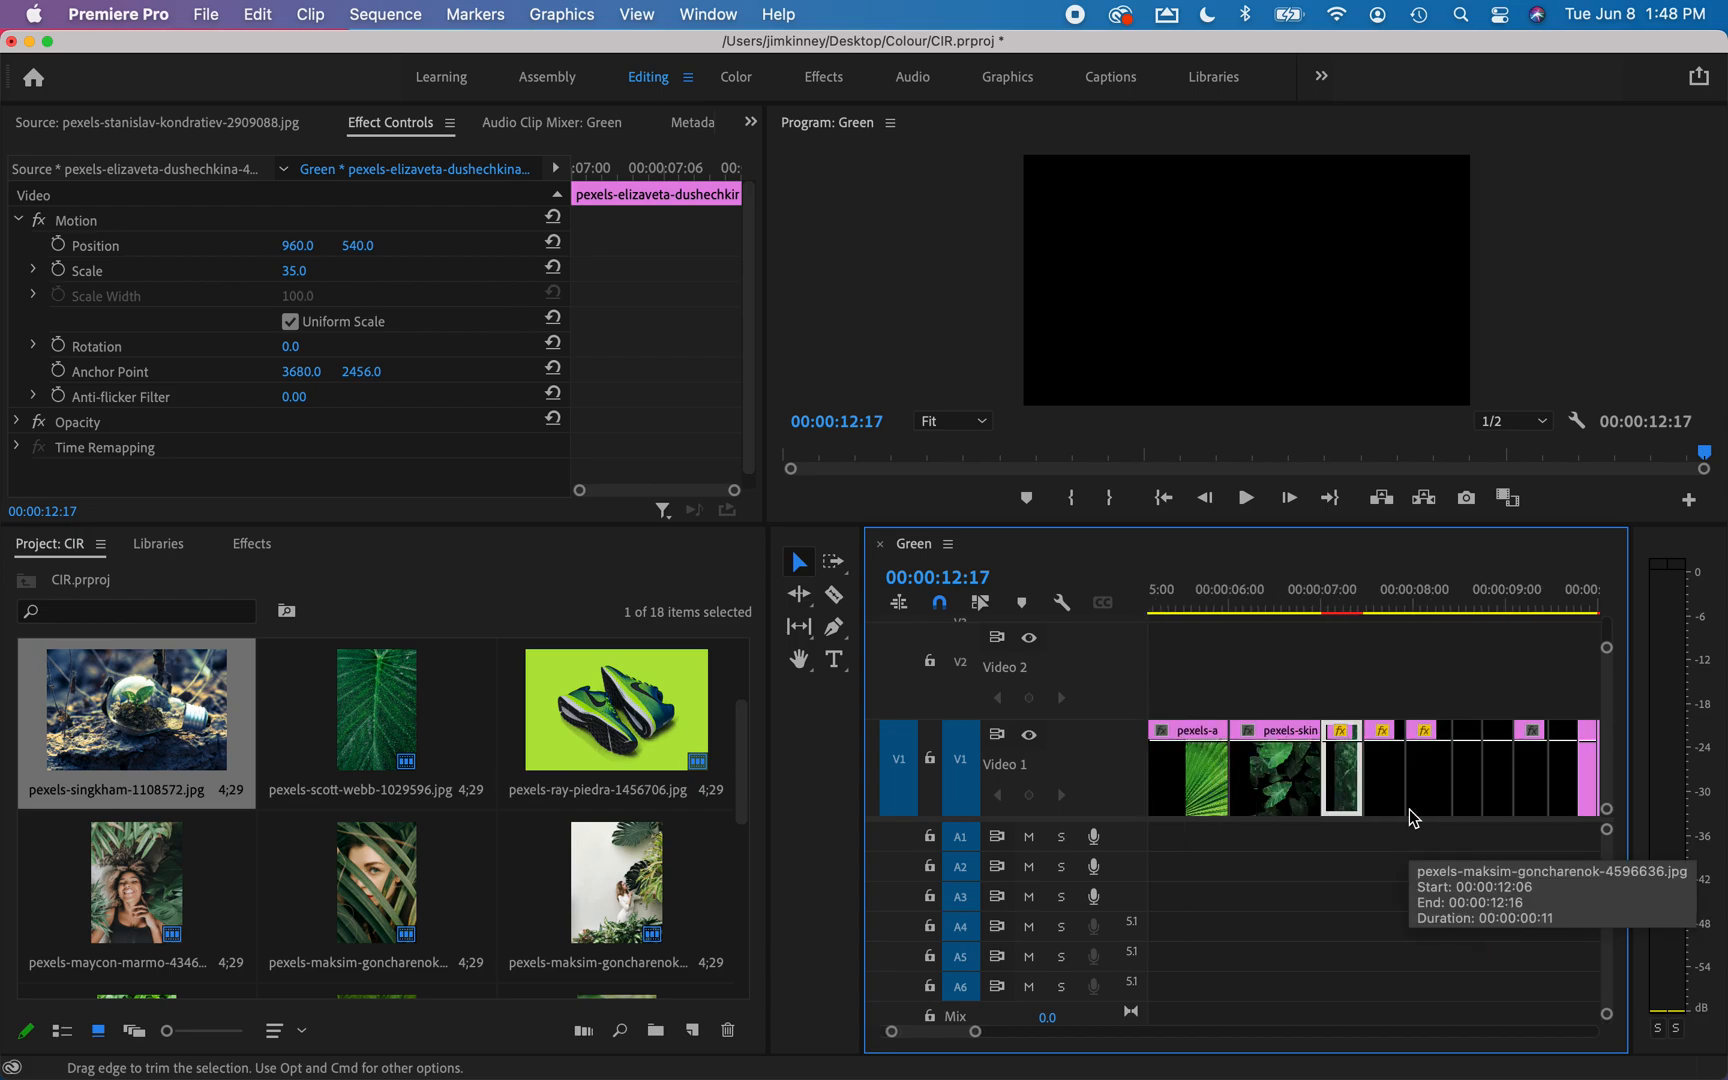
pyautogui.press('super+v')
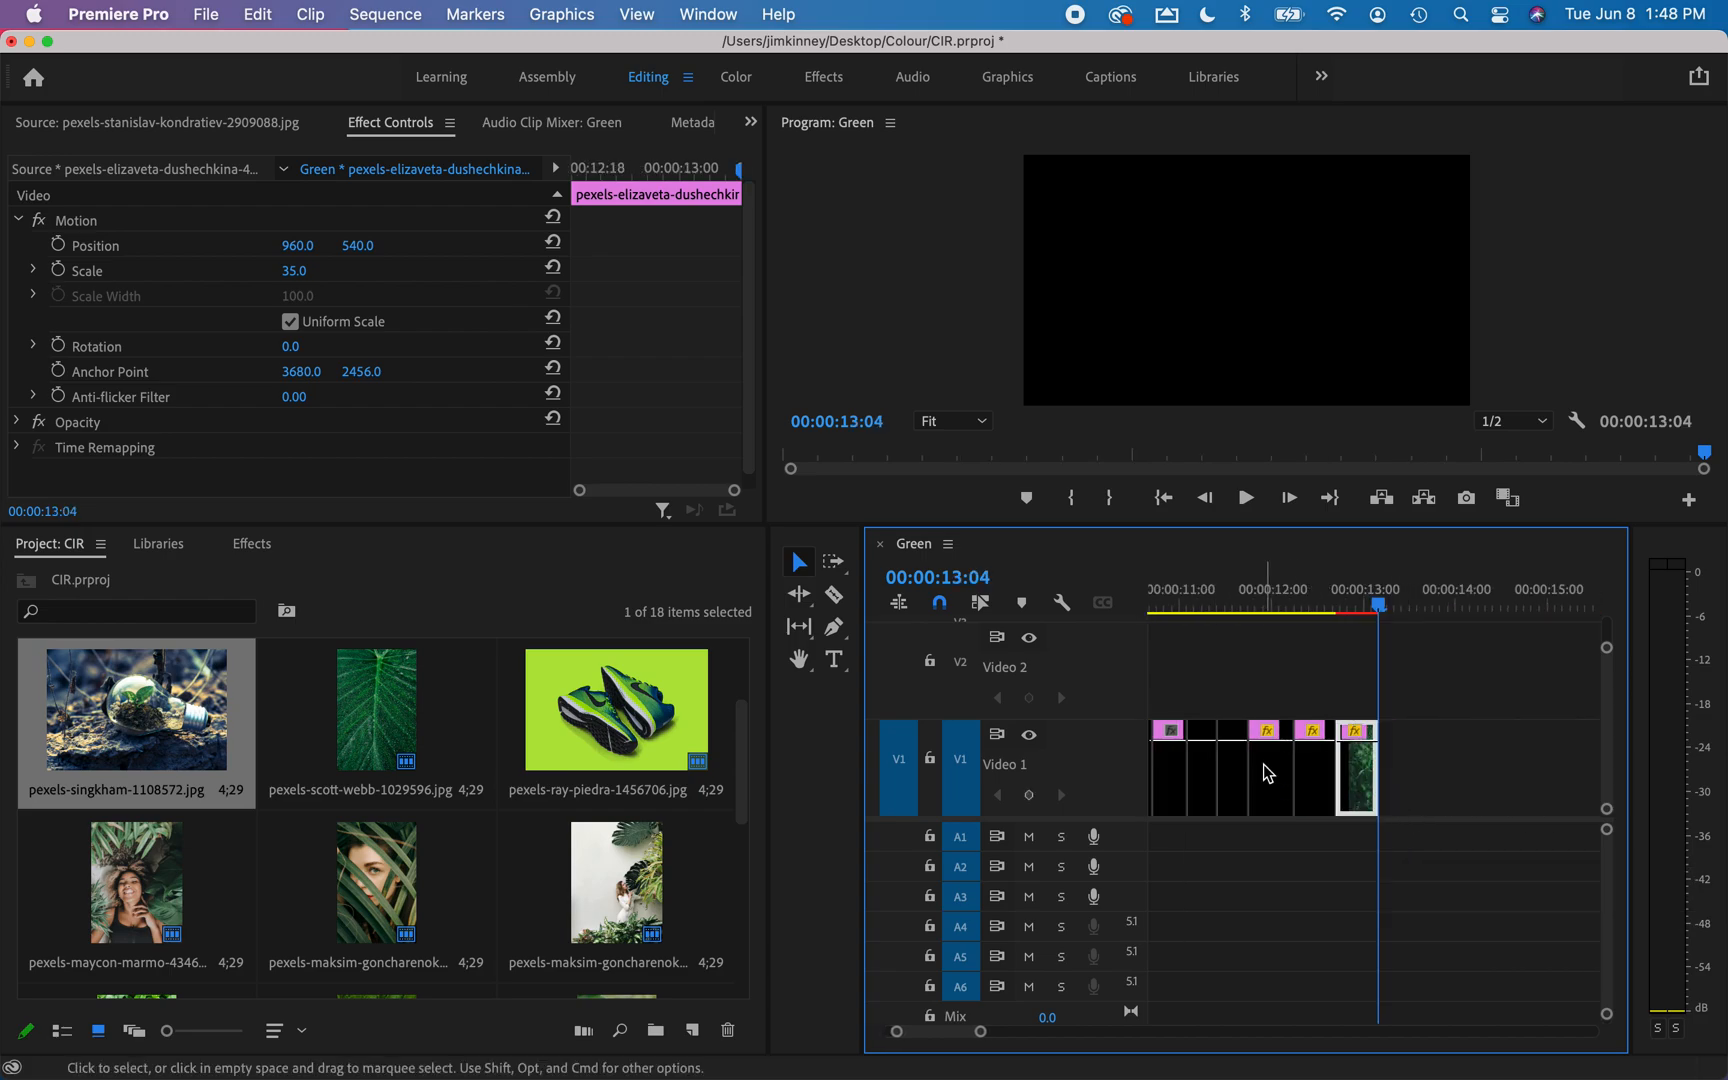
# Append a copy of the fourth clip, the dark leaves, at the end of the sequence.
pyautogui.scroll(5, 1264, 764)
pyautogui.scroll(3, 1268, 773)
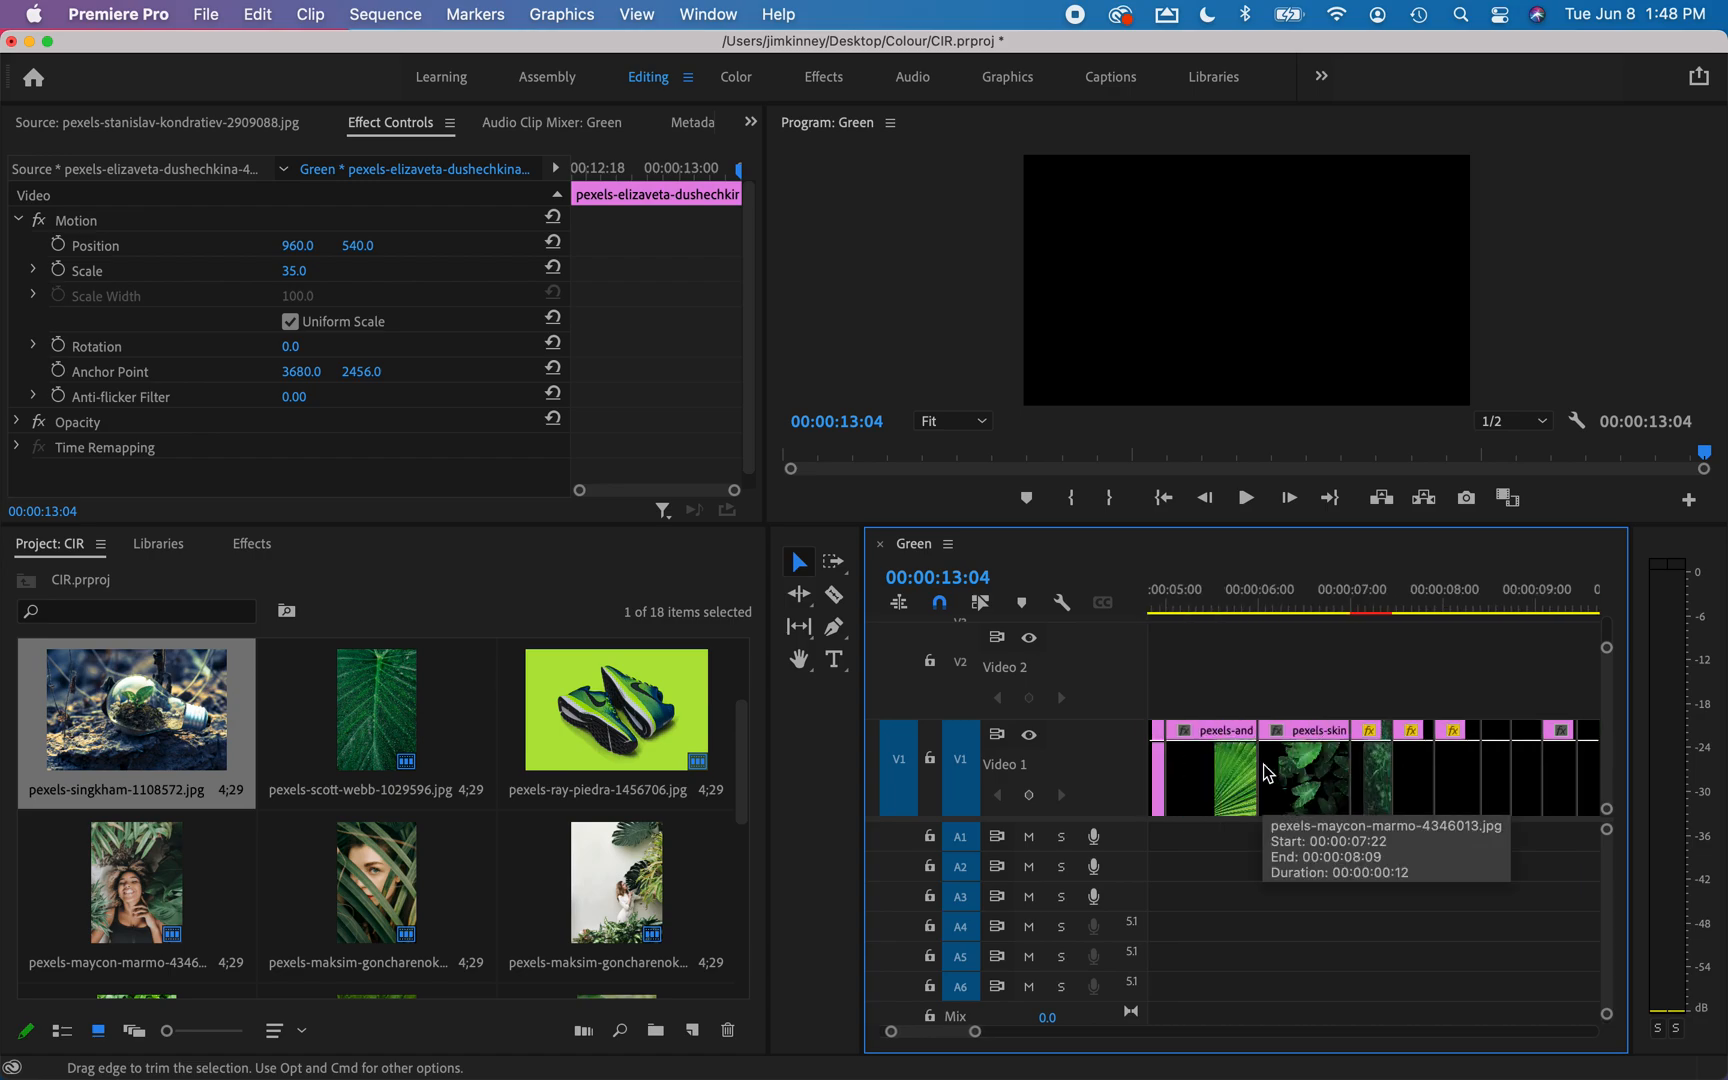
pyautogui.click(1302, 792)
pyautogui.press('super+c')
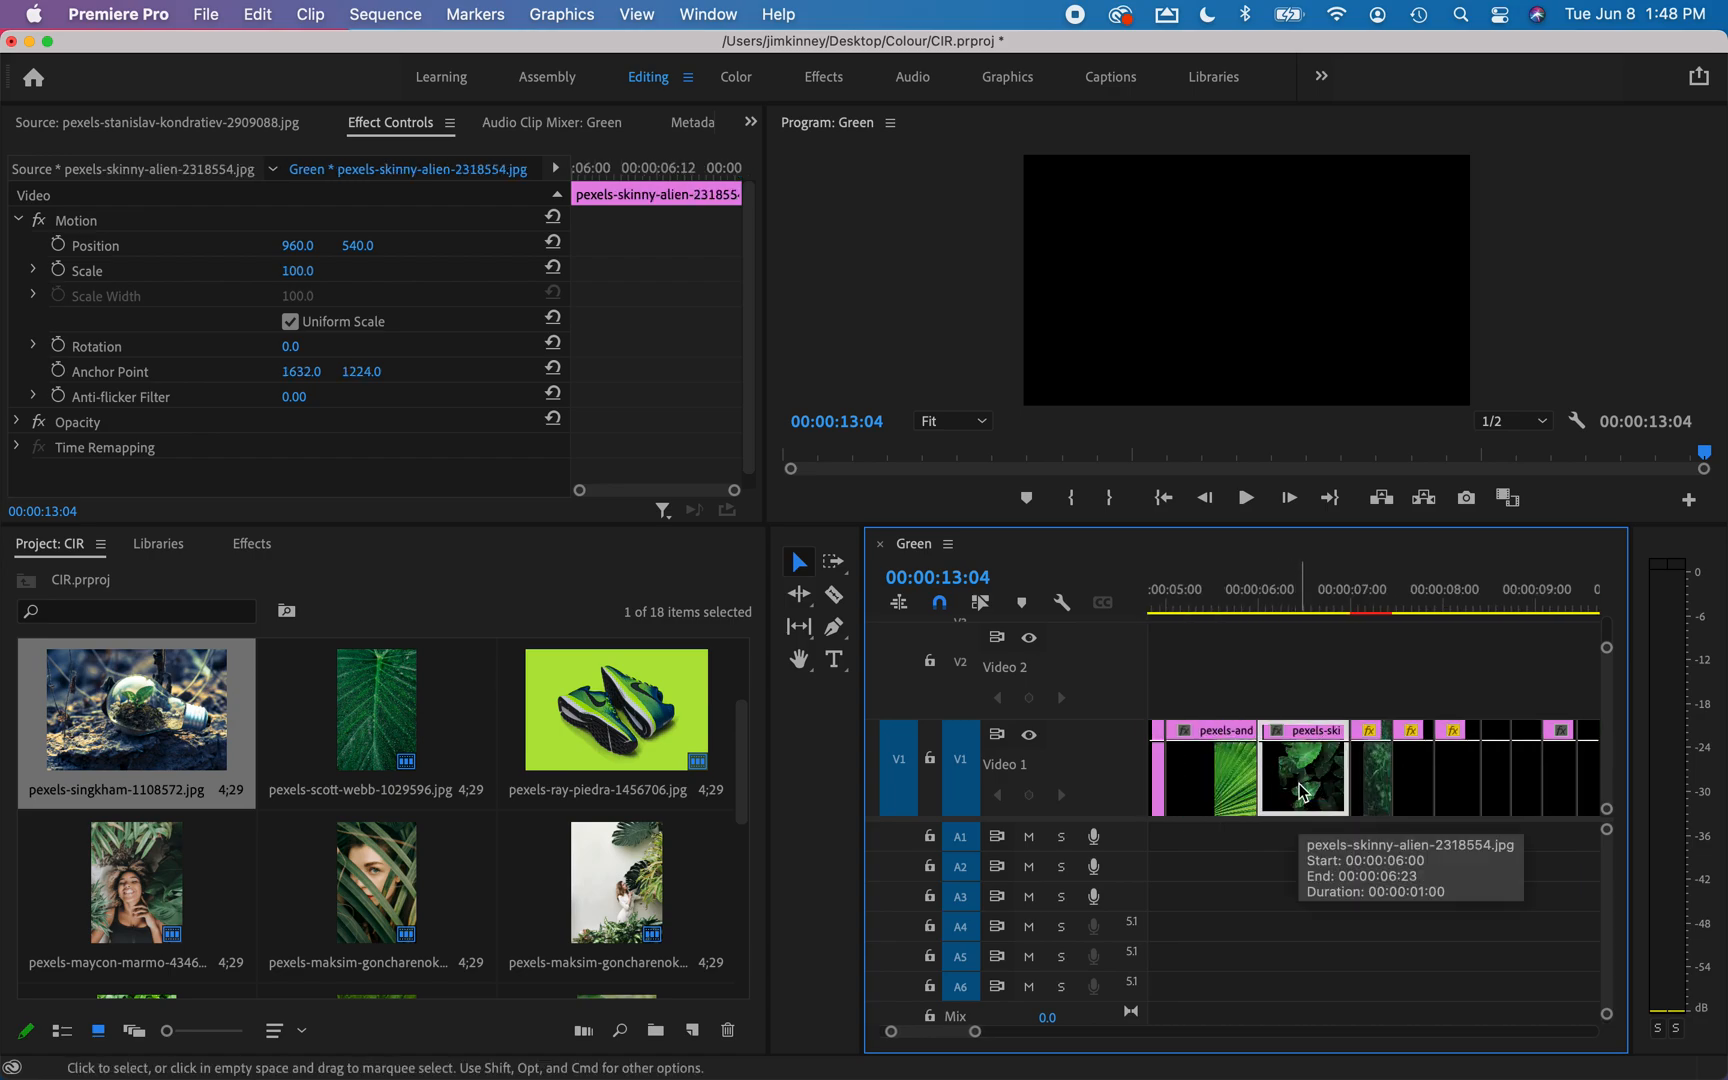
pyautogui.press('super+v')
# Append a copy of the third clip, the bright green palm leaf, at the end of the sequence.
pyautogui.scroll(7, 1300, 787)
pyautogui.scroll(3, 1300, 787)
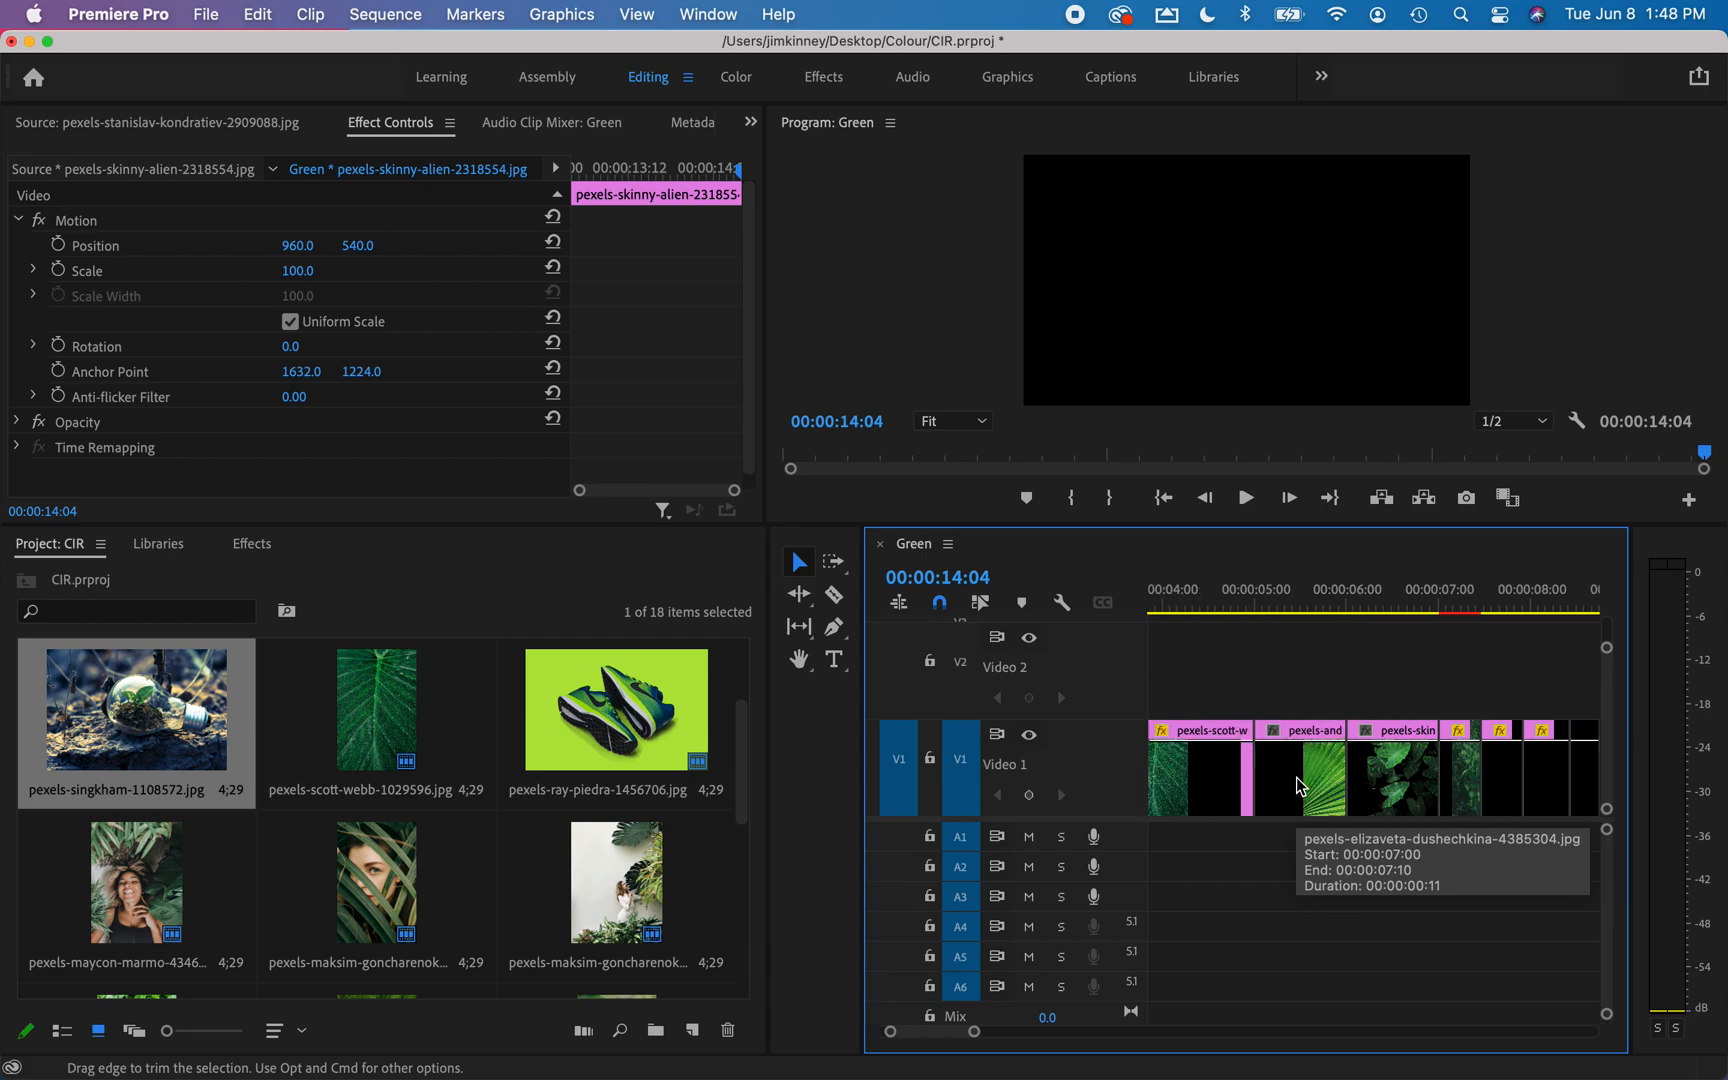
pyautogui.click(1405, 785)
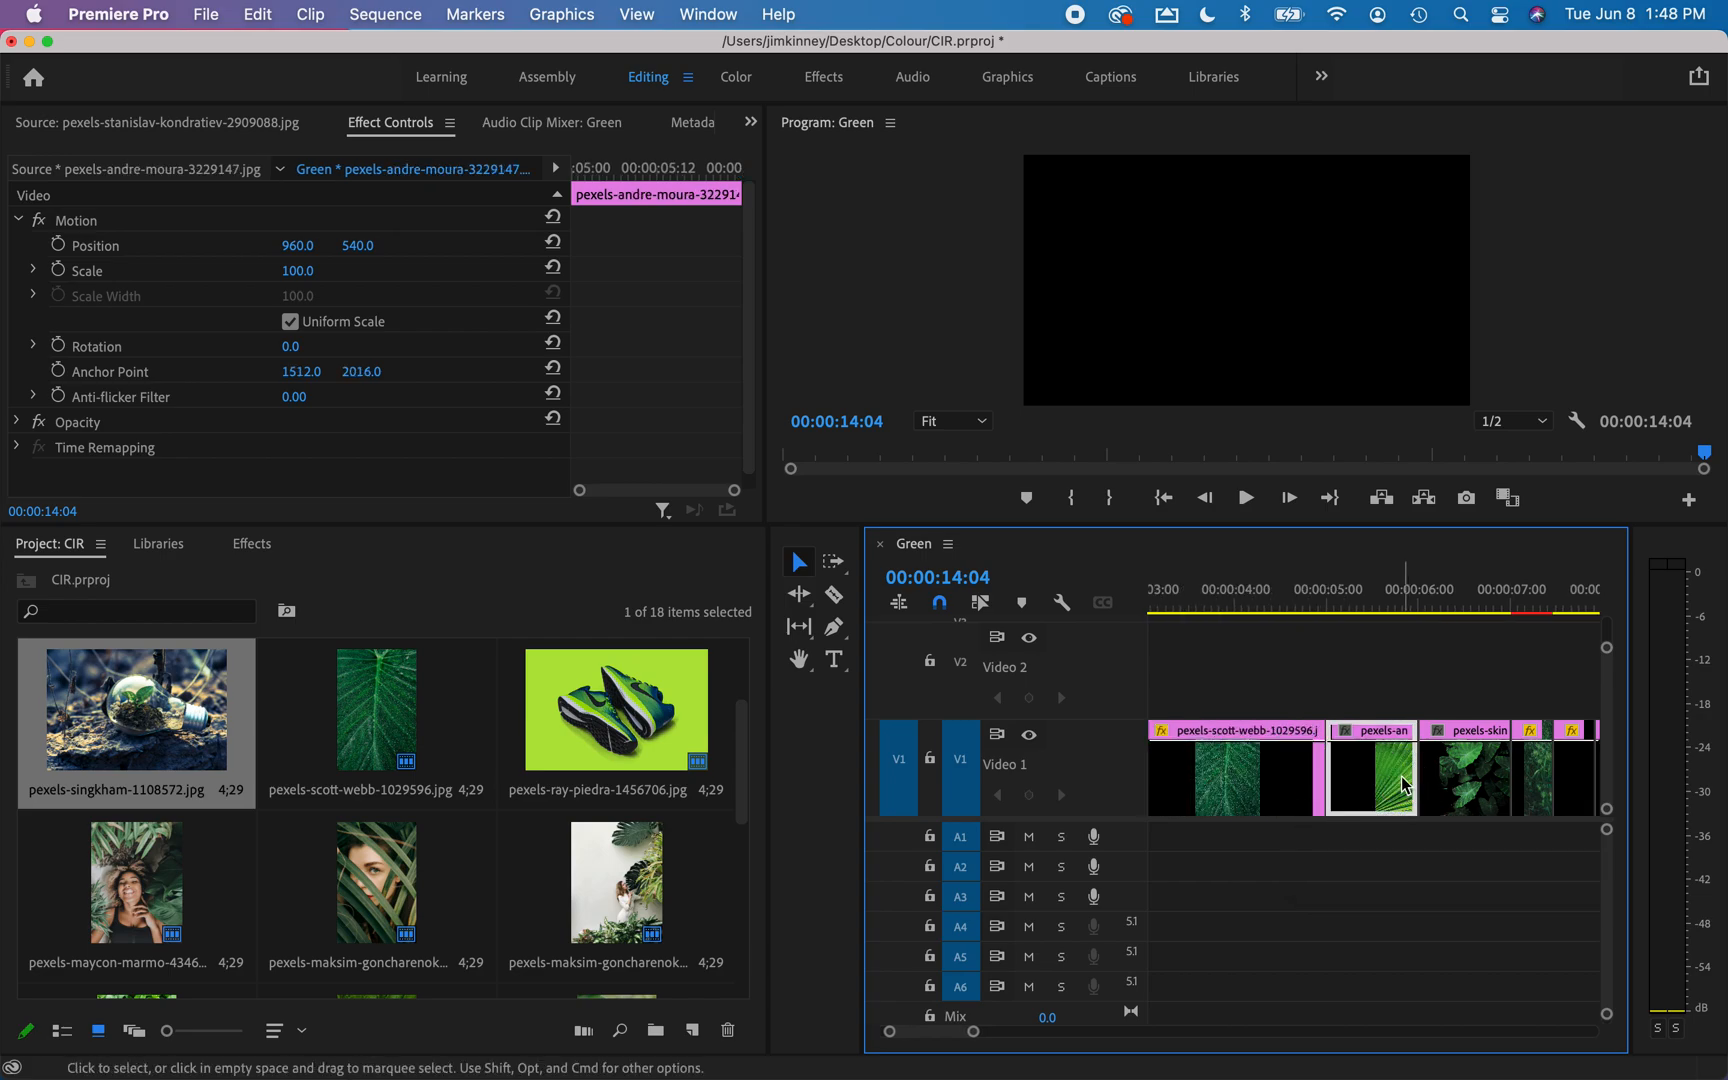
pyautogui.press('super+c')
pyautogui.press('super+v')
# Append a copy of the second clip, the leaf with water droplets, at the end of the sequence.
pyautogui.scroll(12, 1300, 800)
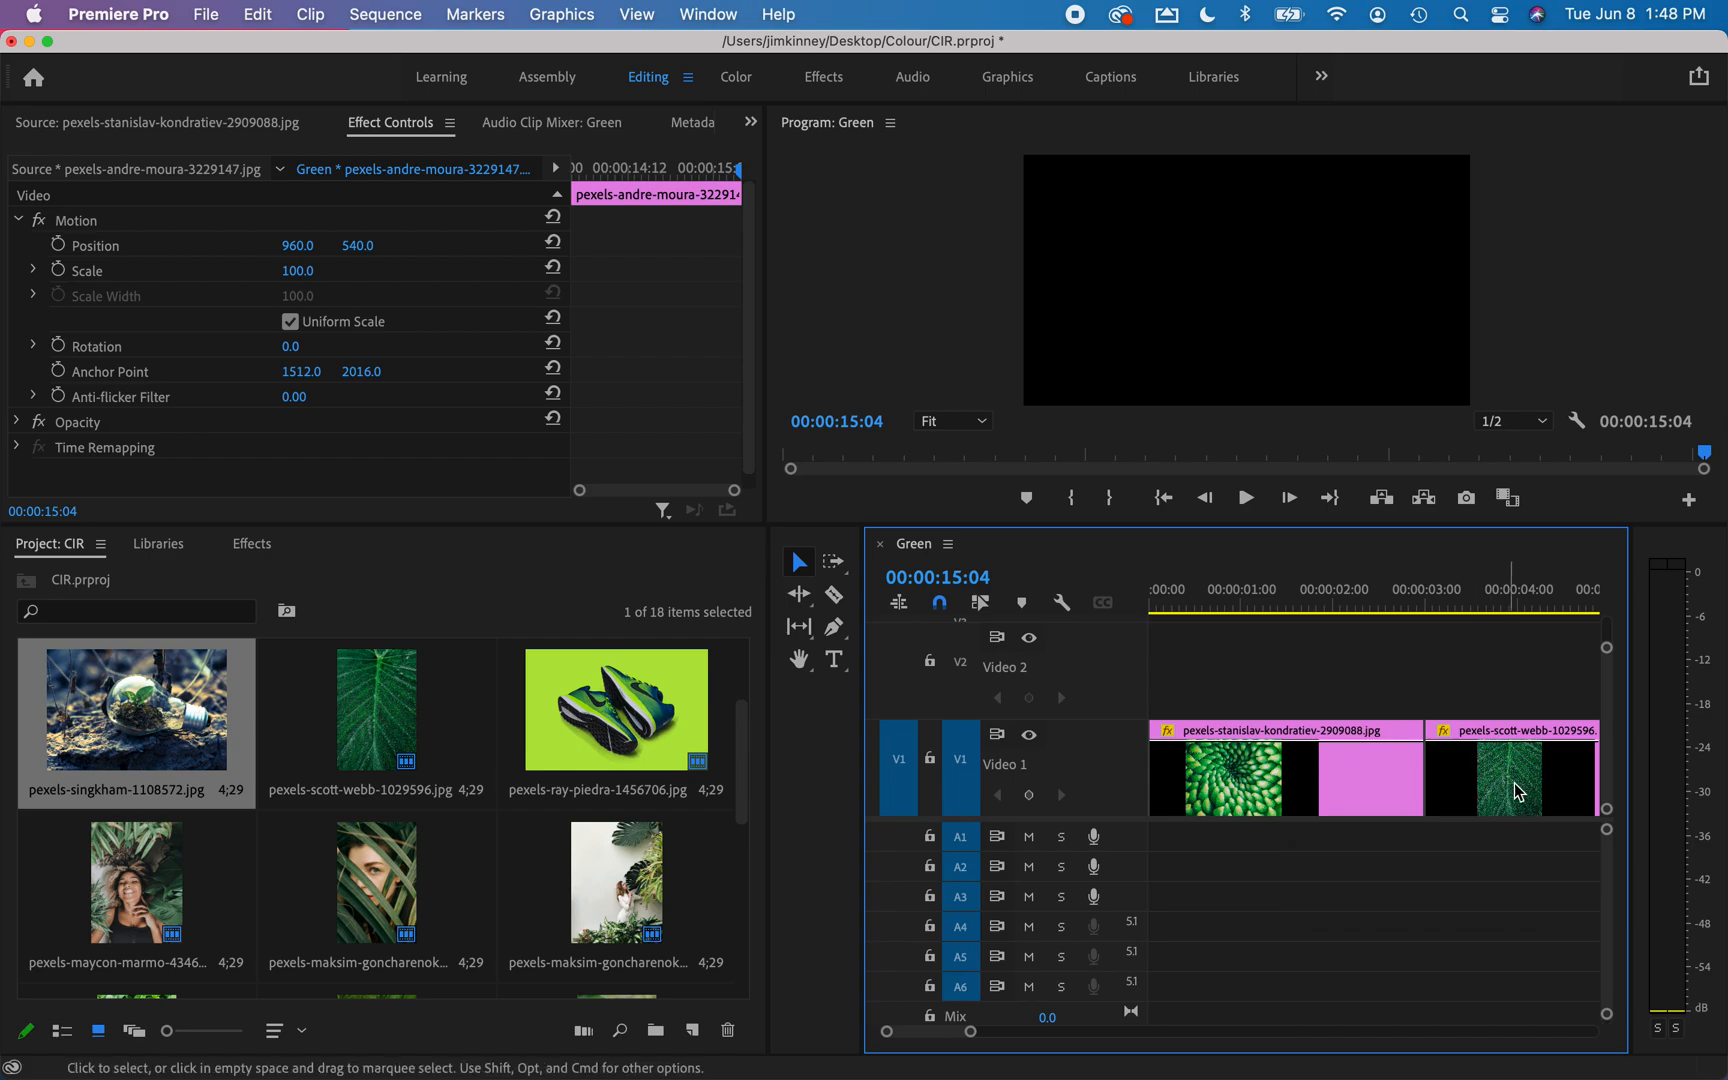
pyautogui.click(1519, 792)
pyautogui.scroll(-3, 1470, 785)
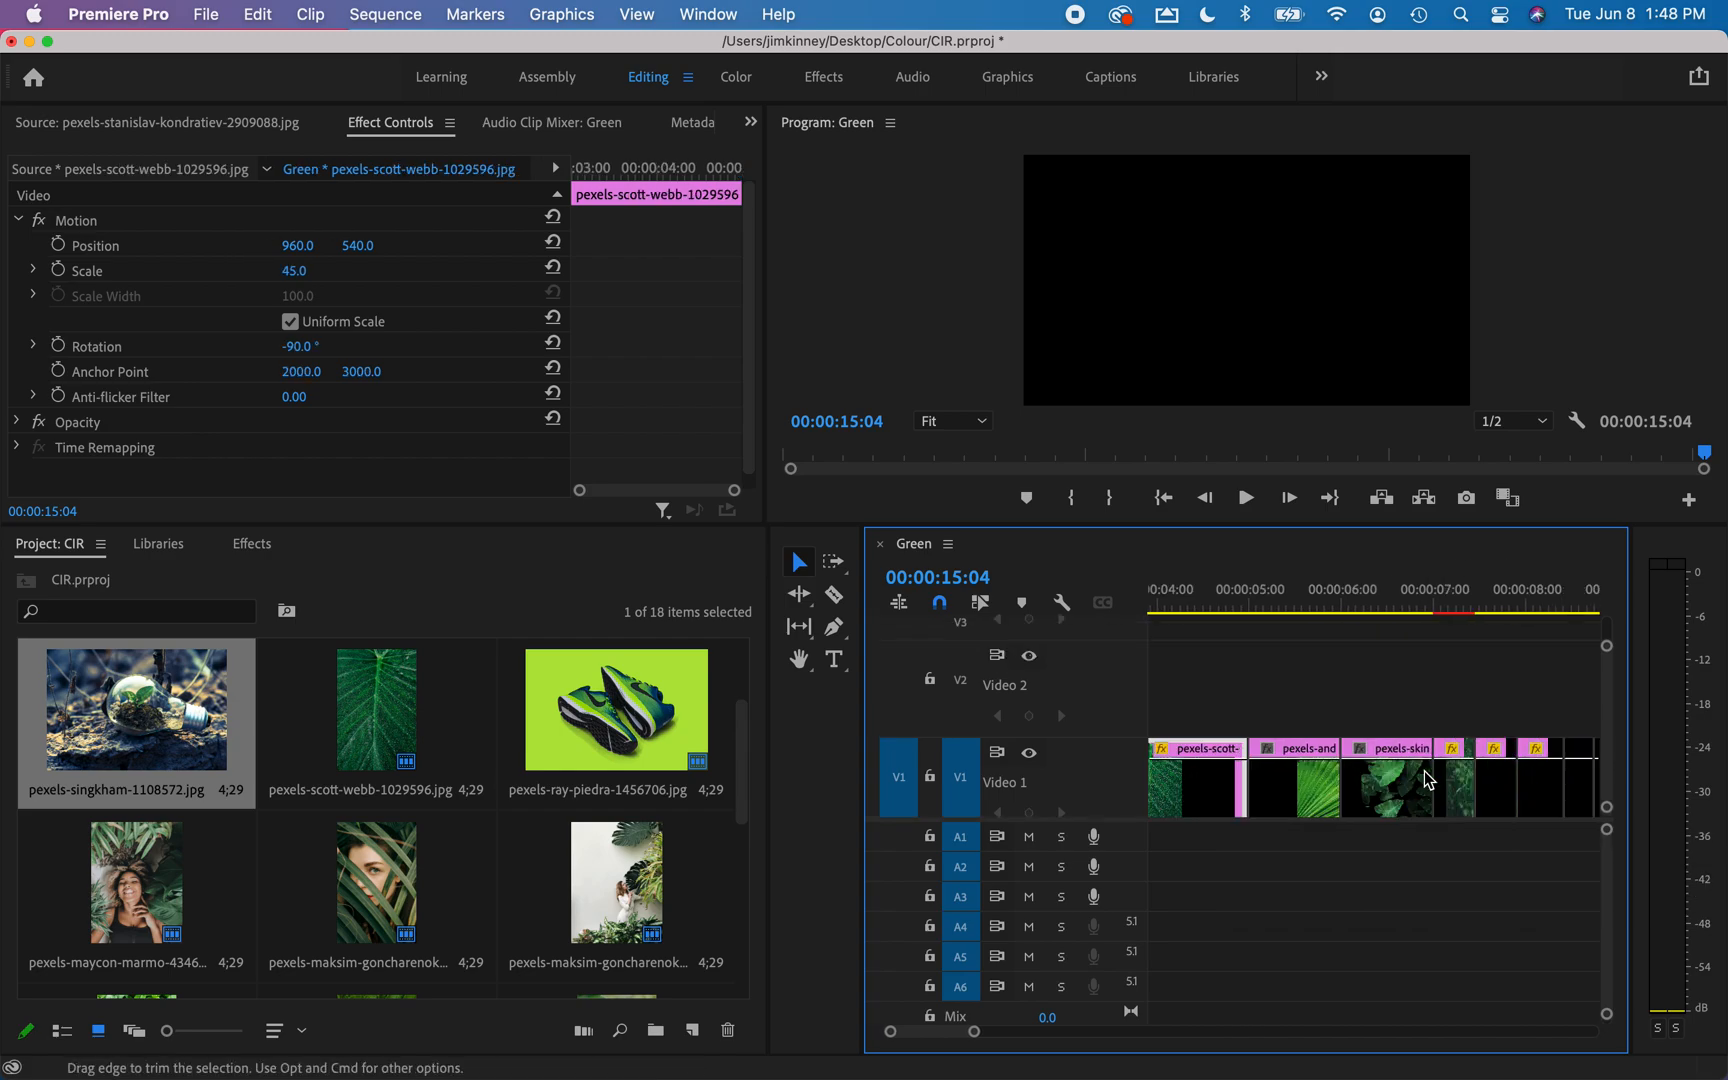
pyautogui.hscroll(-1, 1428, 780)
pyautogui.press('super+c')
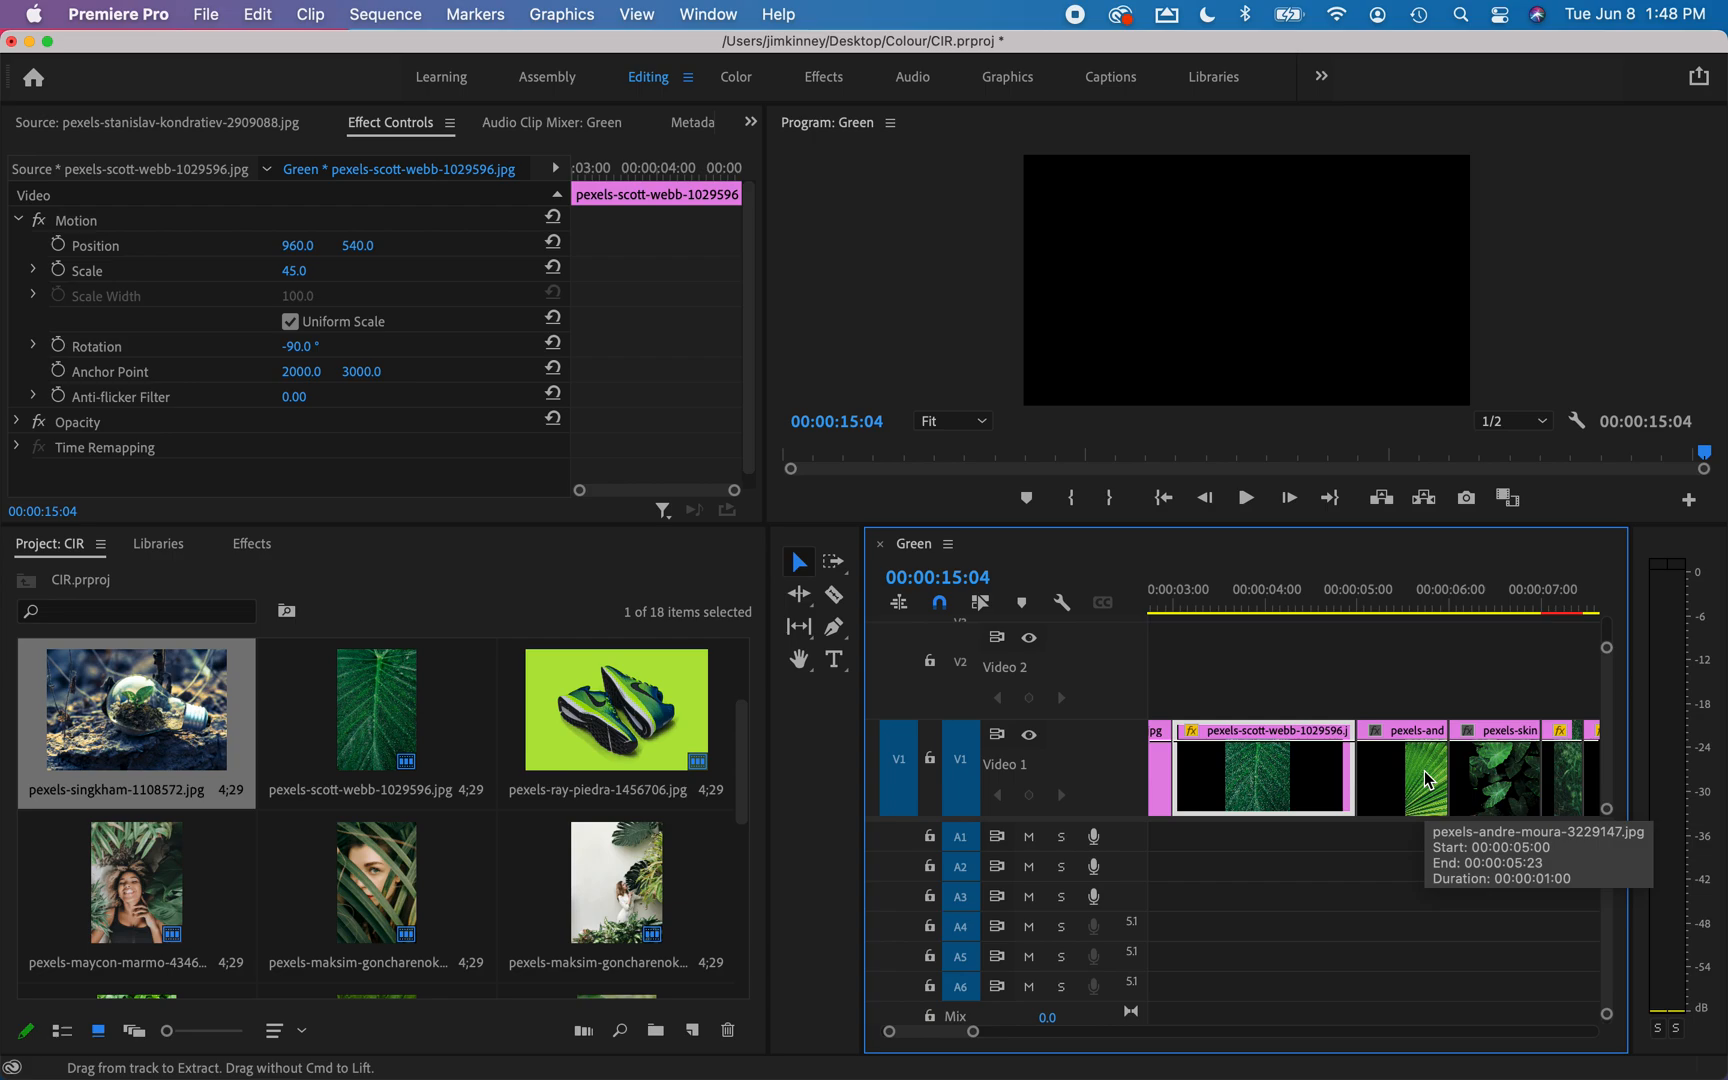
pyautogui.press('super+v')
# Append a copy of the first clip, the green spiral succulent, at the end of the sequence.
pyautogui.scroll(10, 1248, 782)
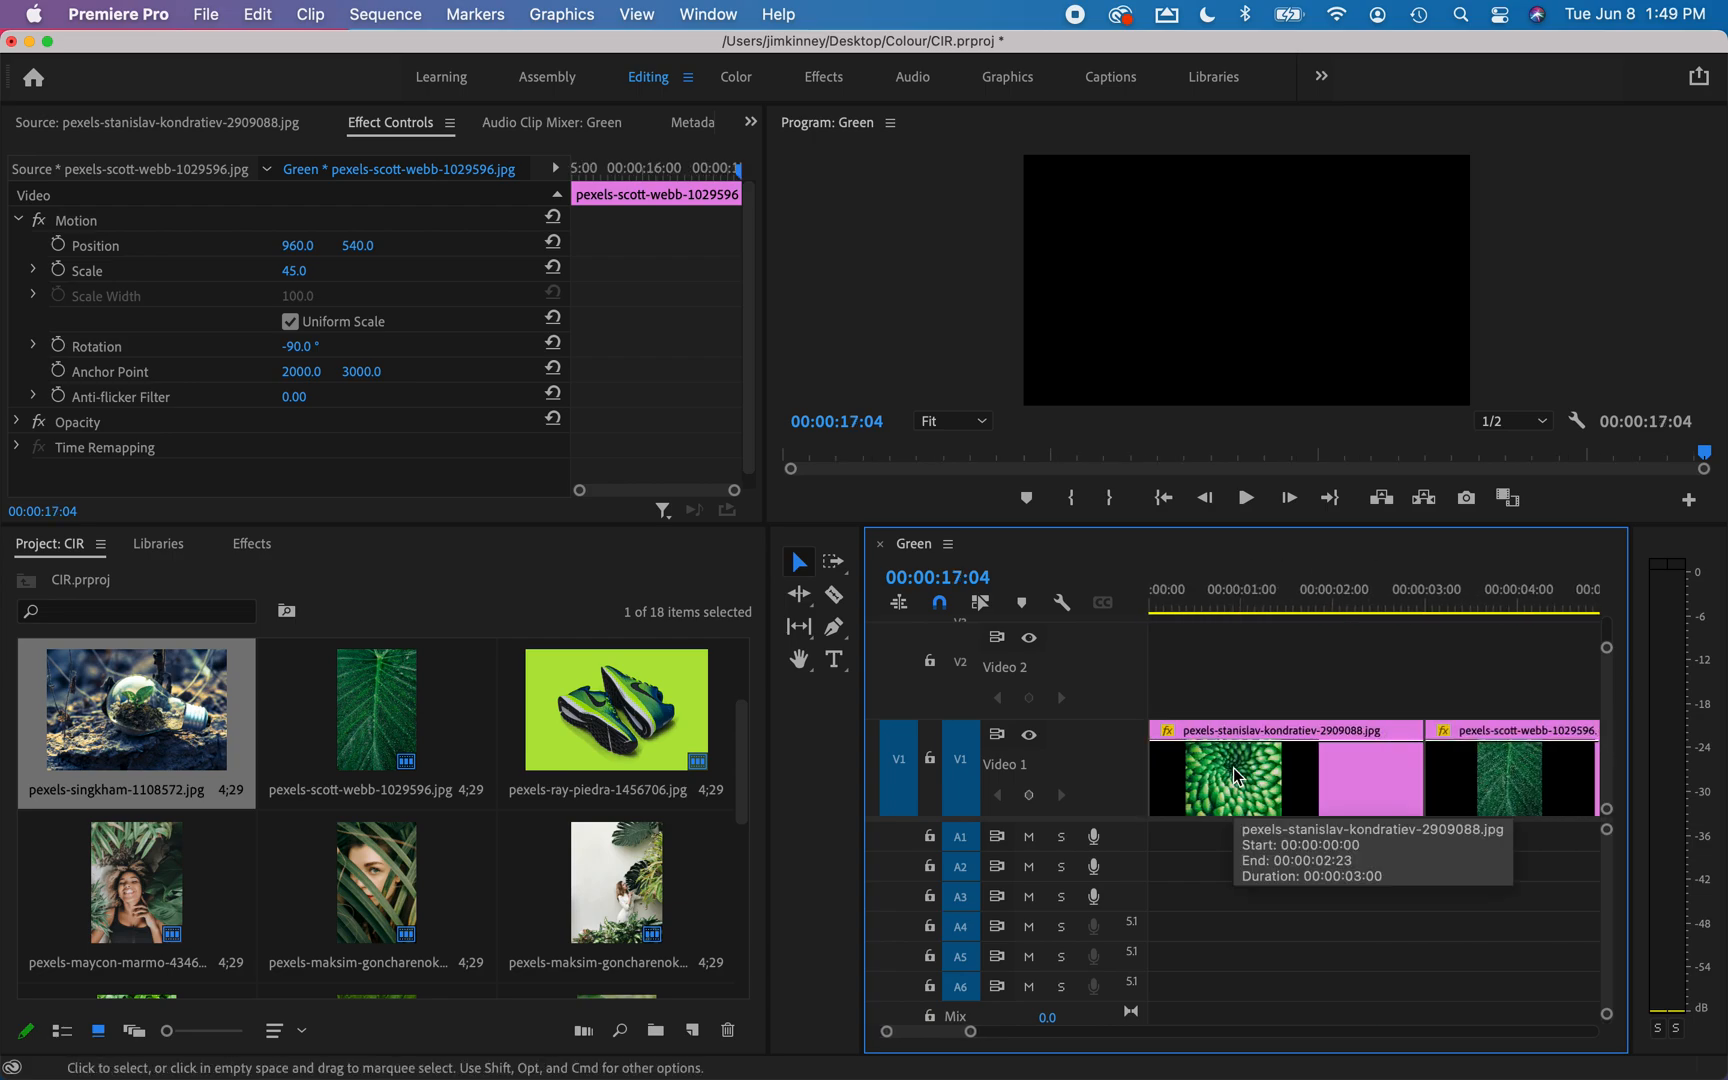
pyautogui.click(1284, 803)
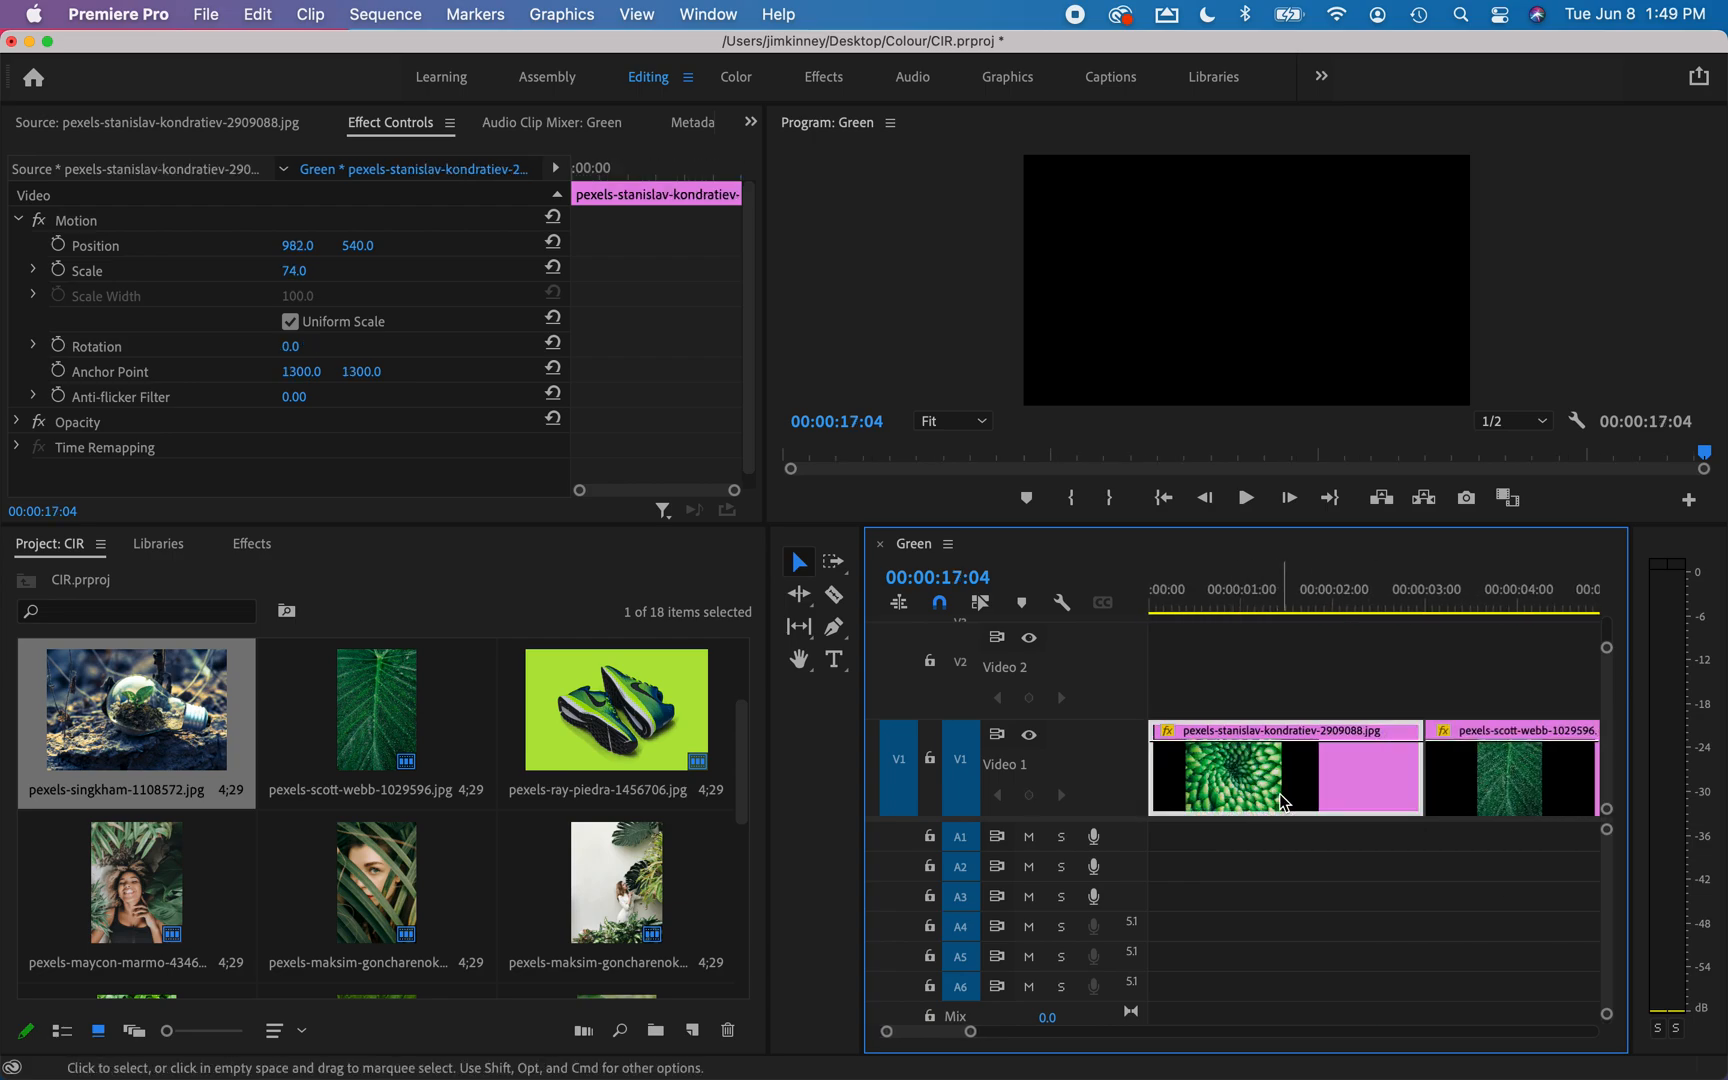
pyautogui.press('super+c')
pyautogui.press('super+v')
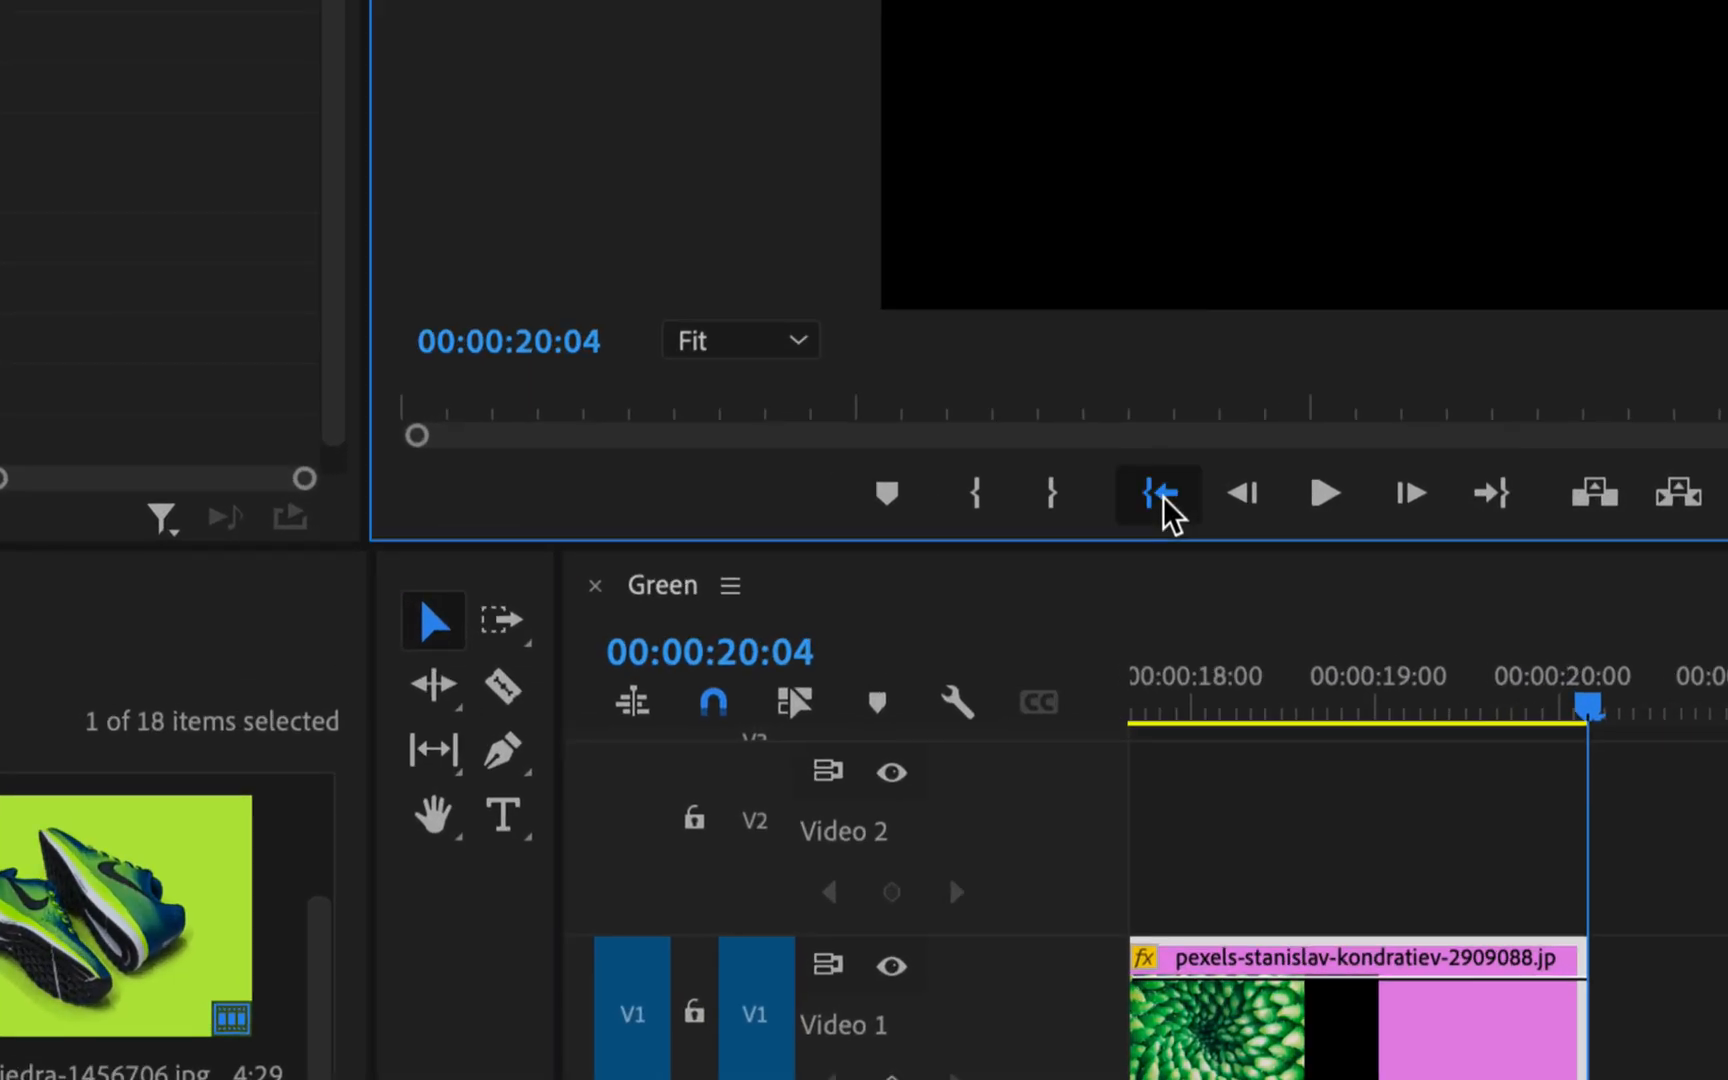
# Play the whole sequence from its start, and replay the opening half to review the pace of the cuts.
pyautogui.click(1162, 493)
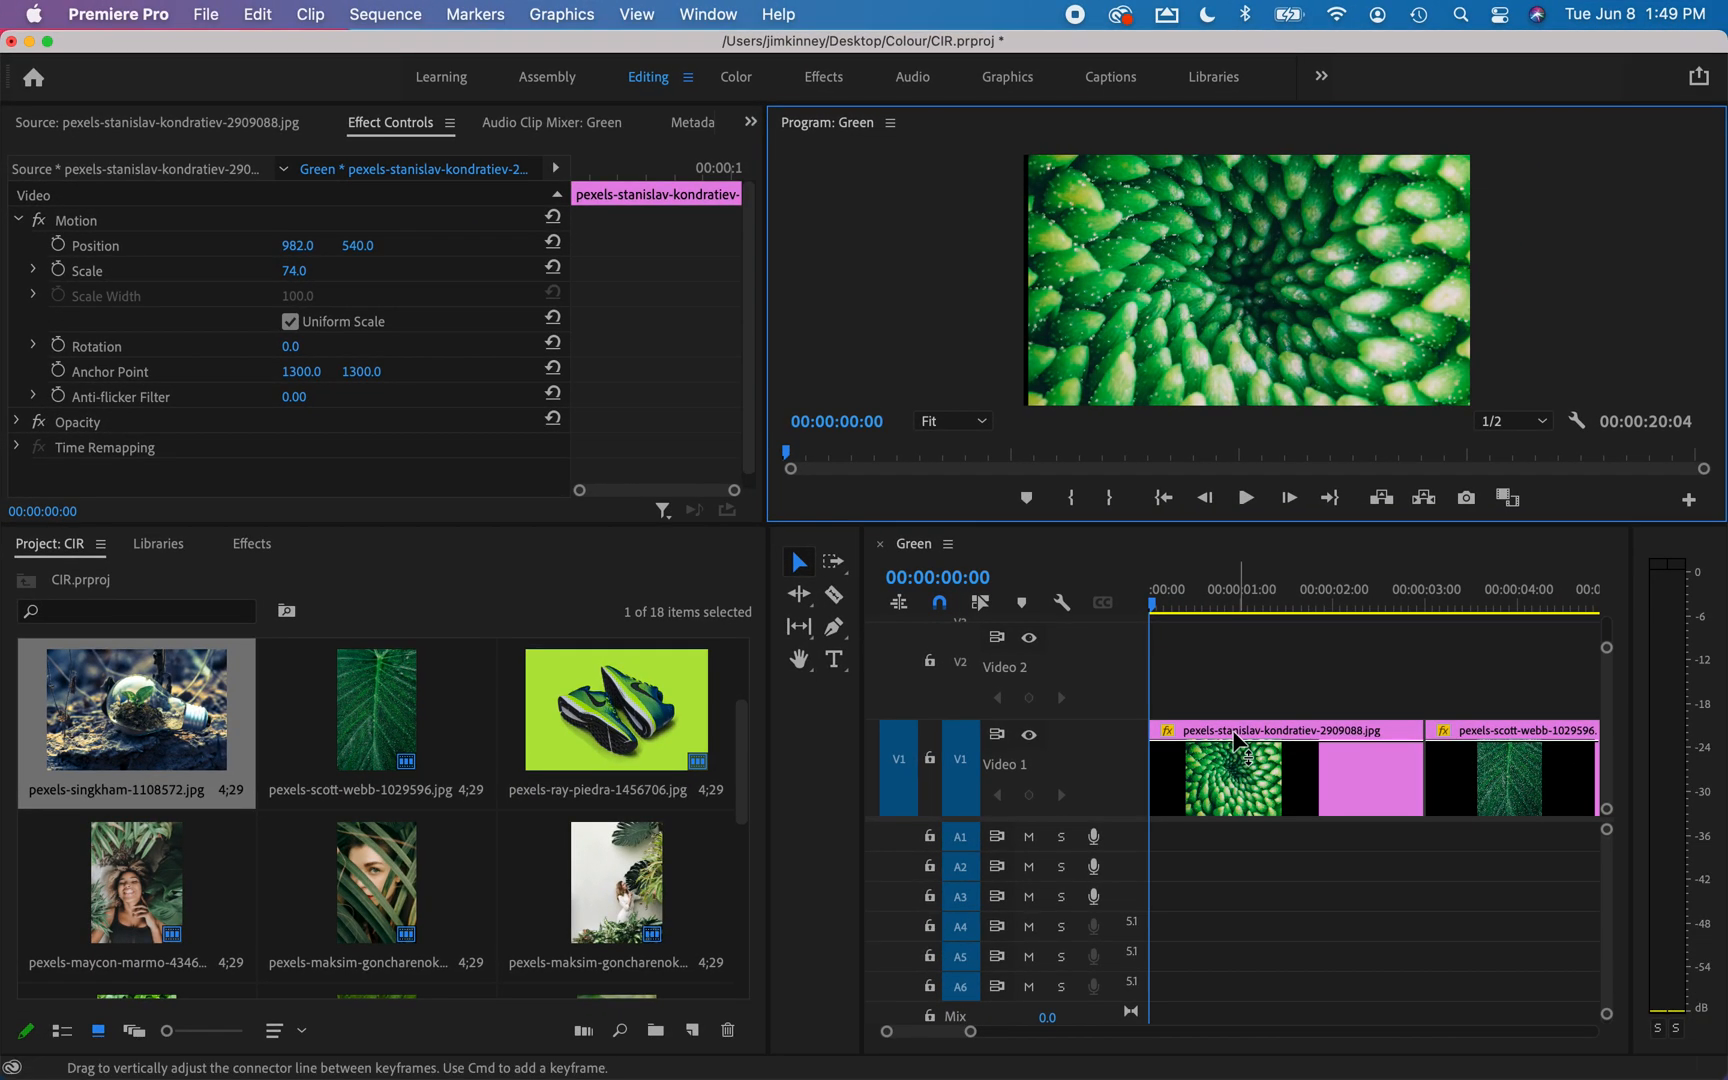
pyautogui.press('space')
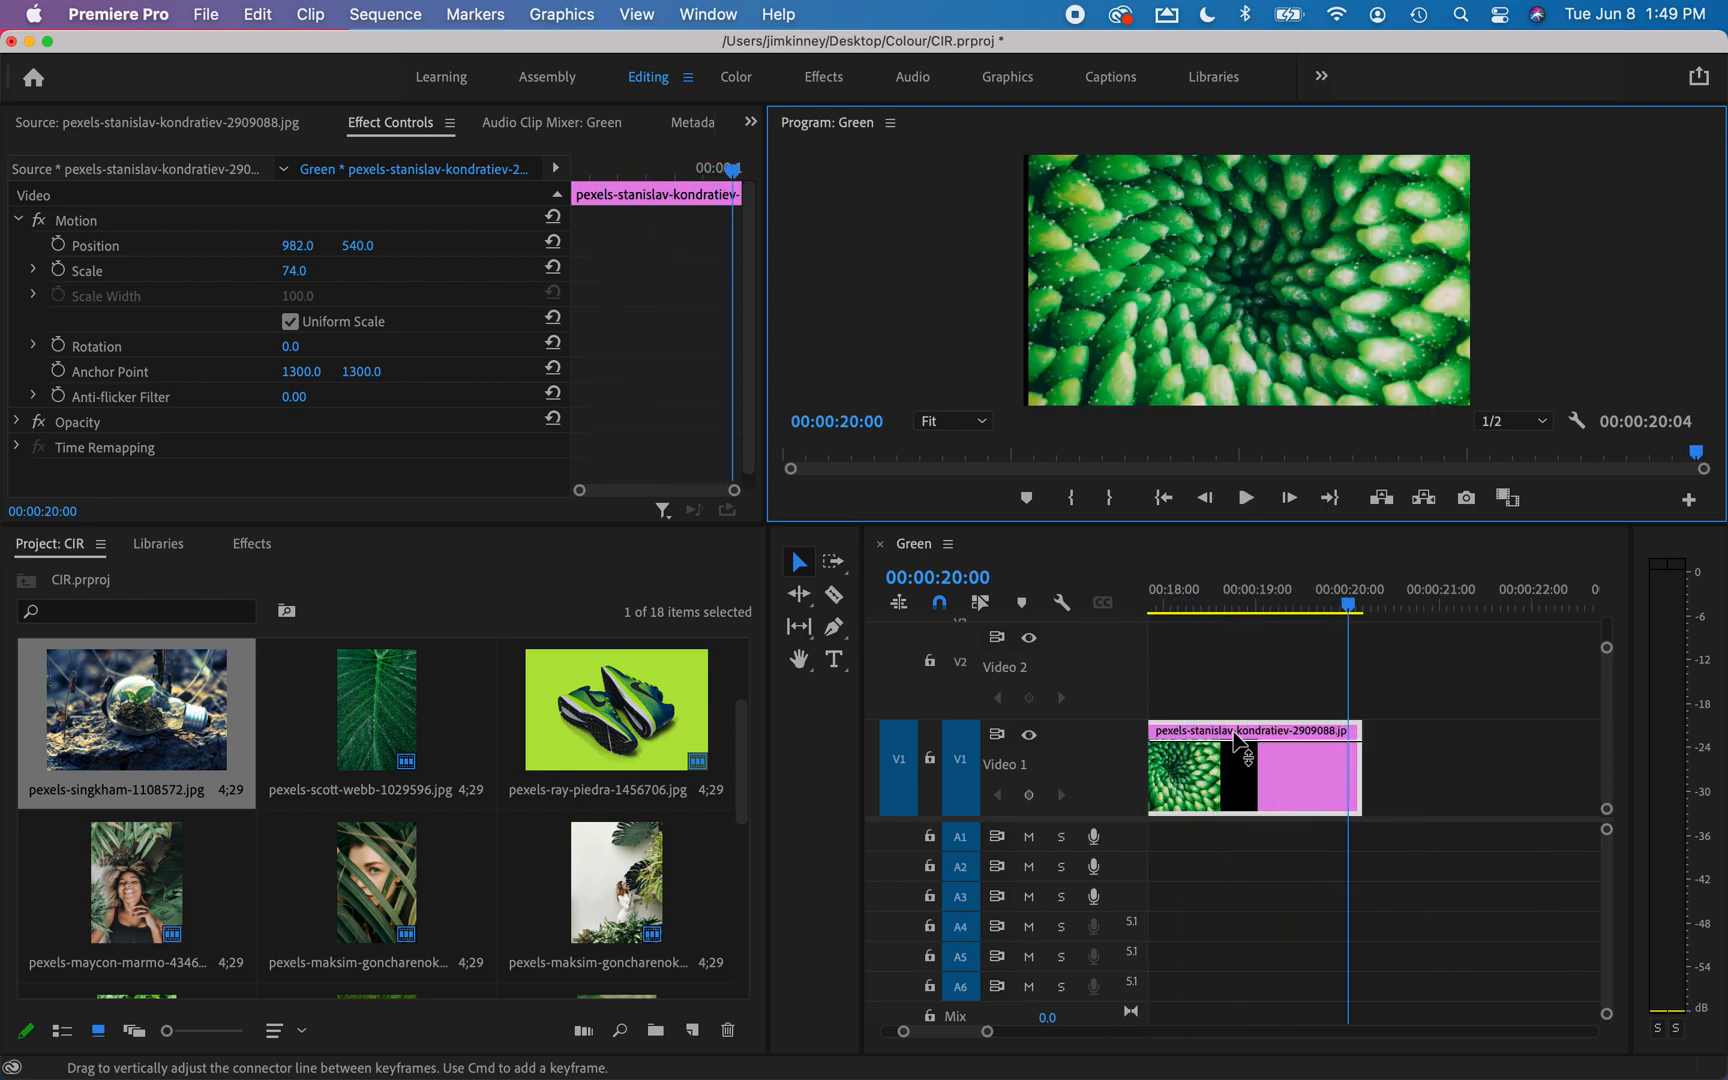
pyautogui.hscroll(-10, 1237, 740)
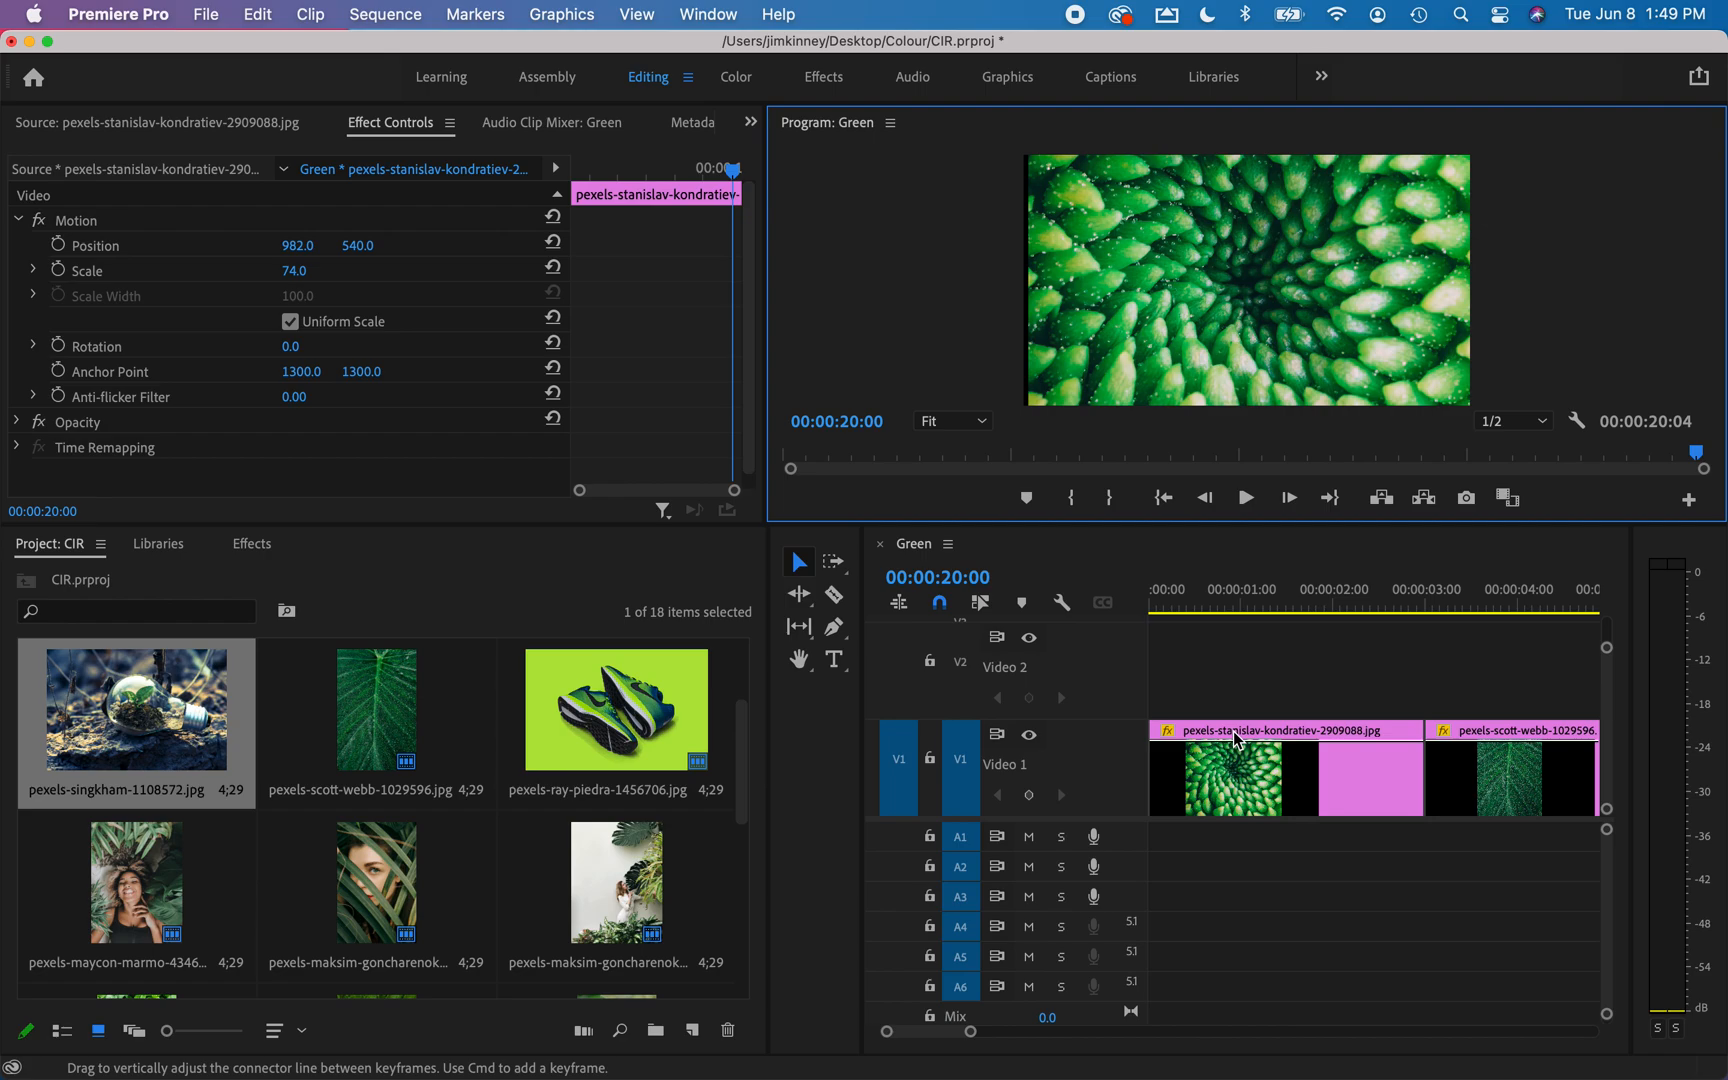
pyautogui.click(1181, 605)
pyautogui.press('space')
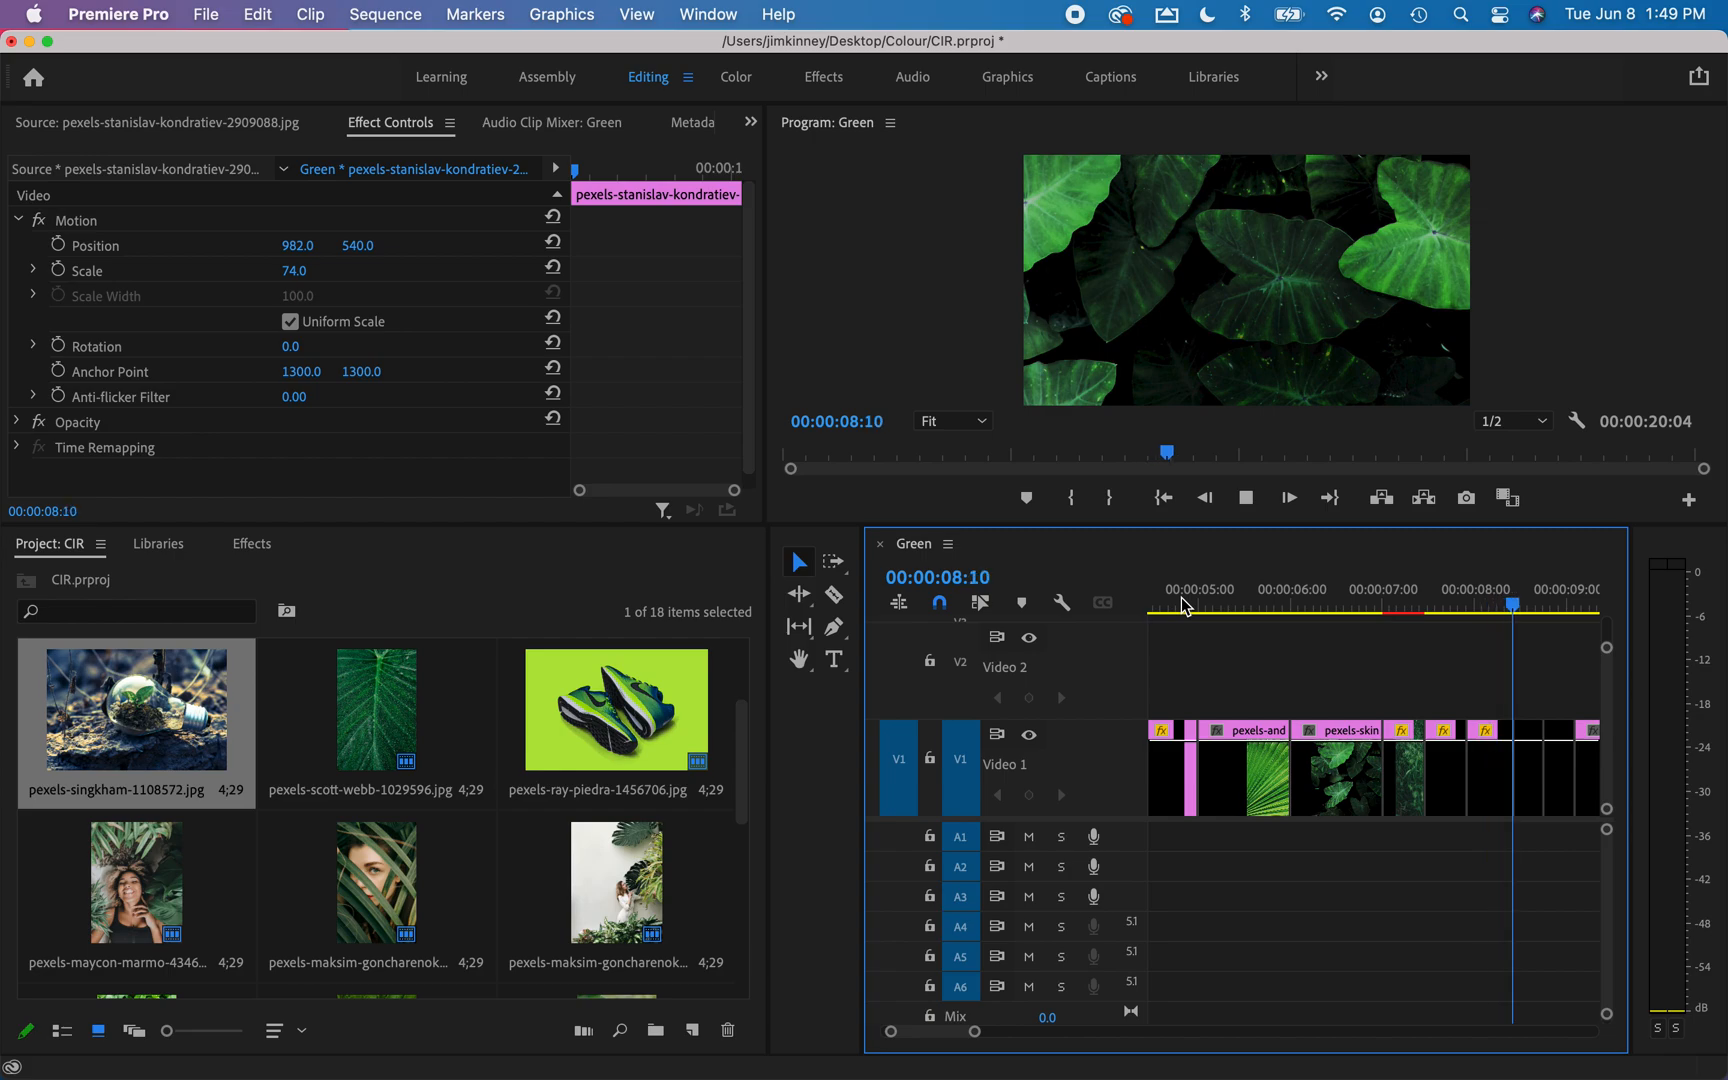
pyautogui.press('space')
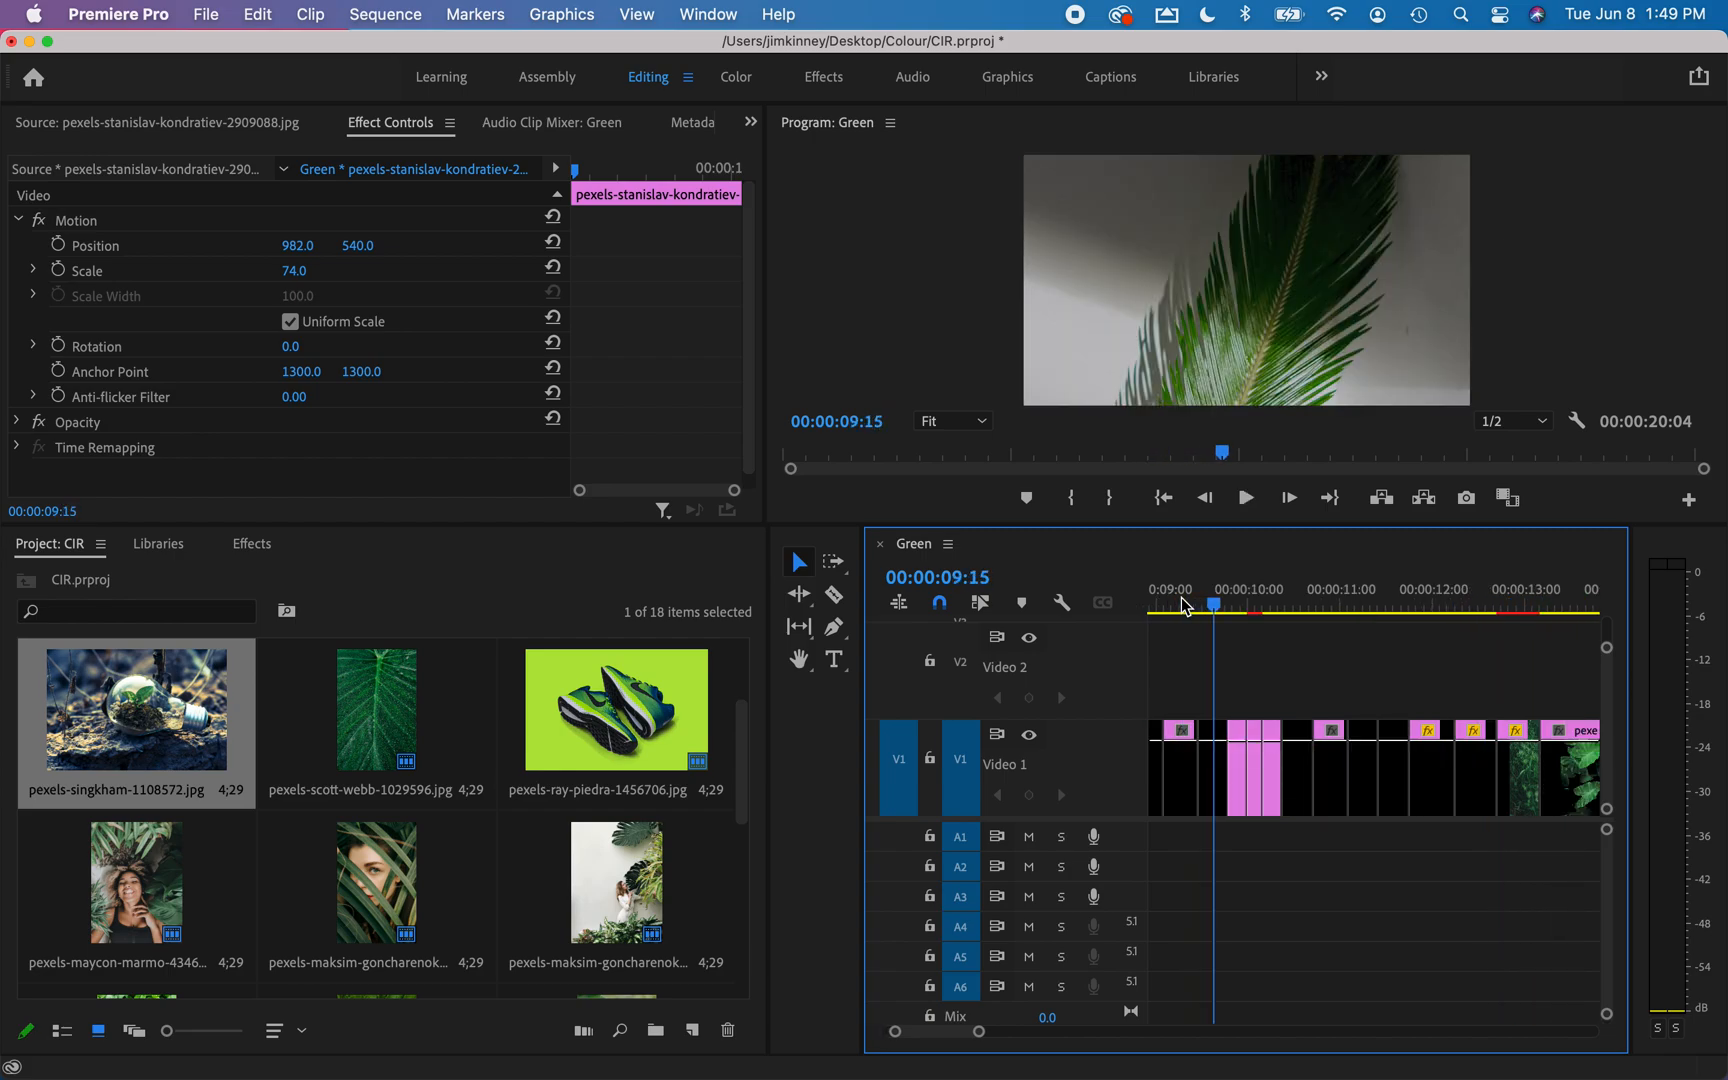
# Replay the sequence twice from about the 5-second mark to examine how the one-second clips lead into the faster cuts.
pyautogui.scroll(5, 1234, 663)
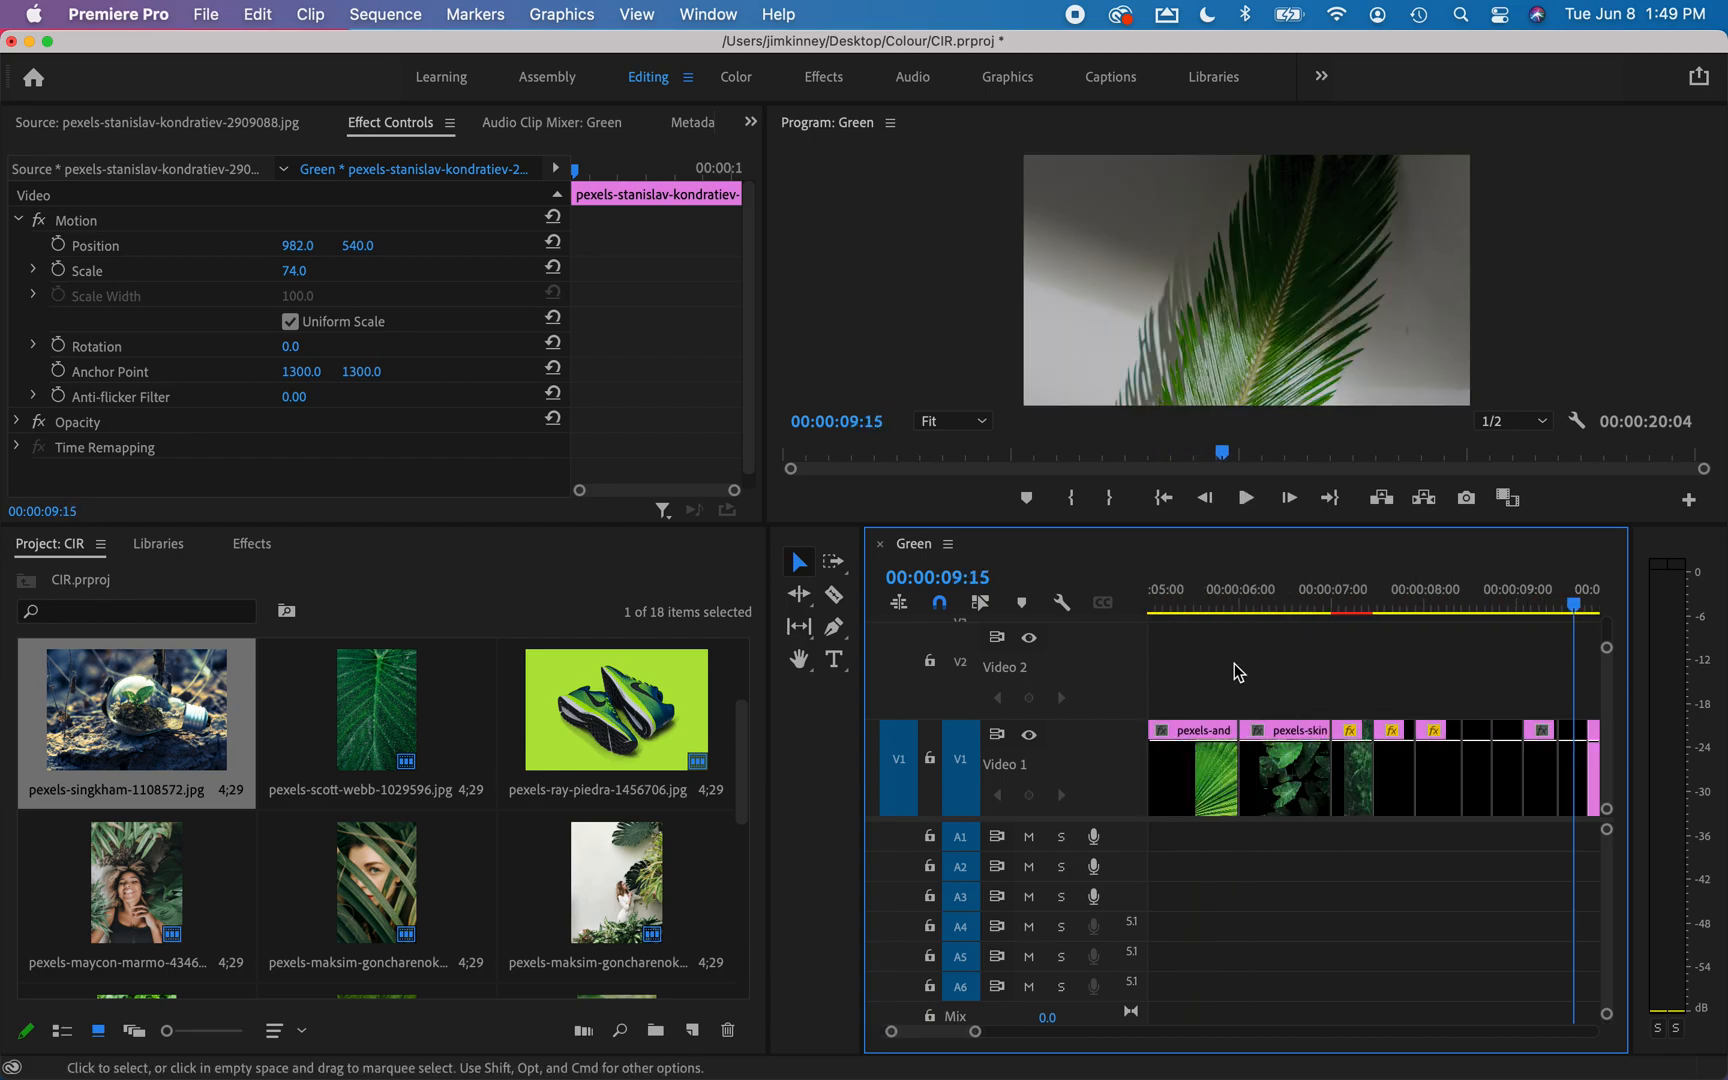
pyautogui.click(1314, 606)
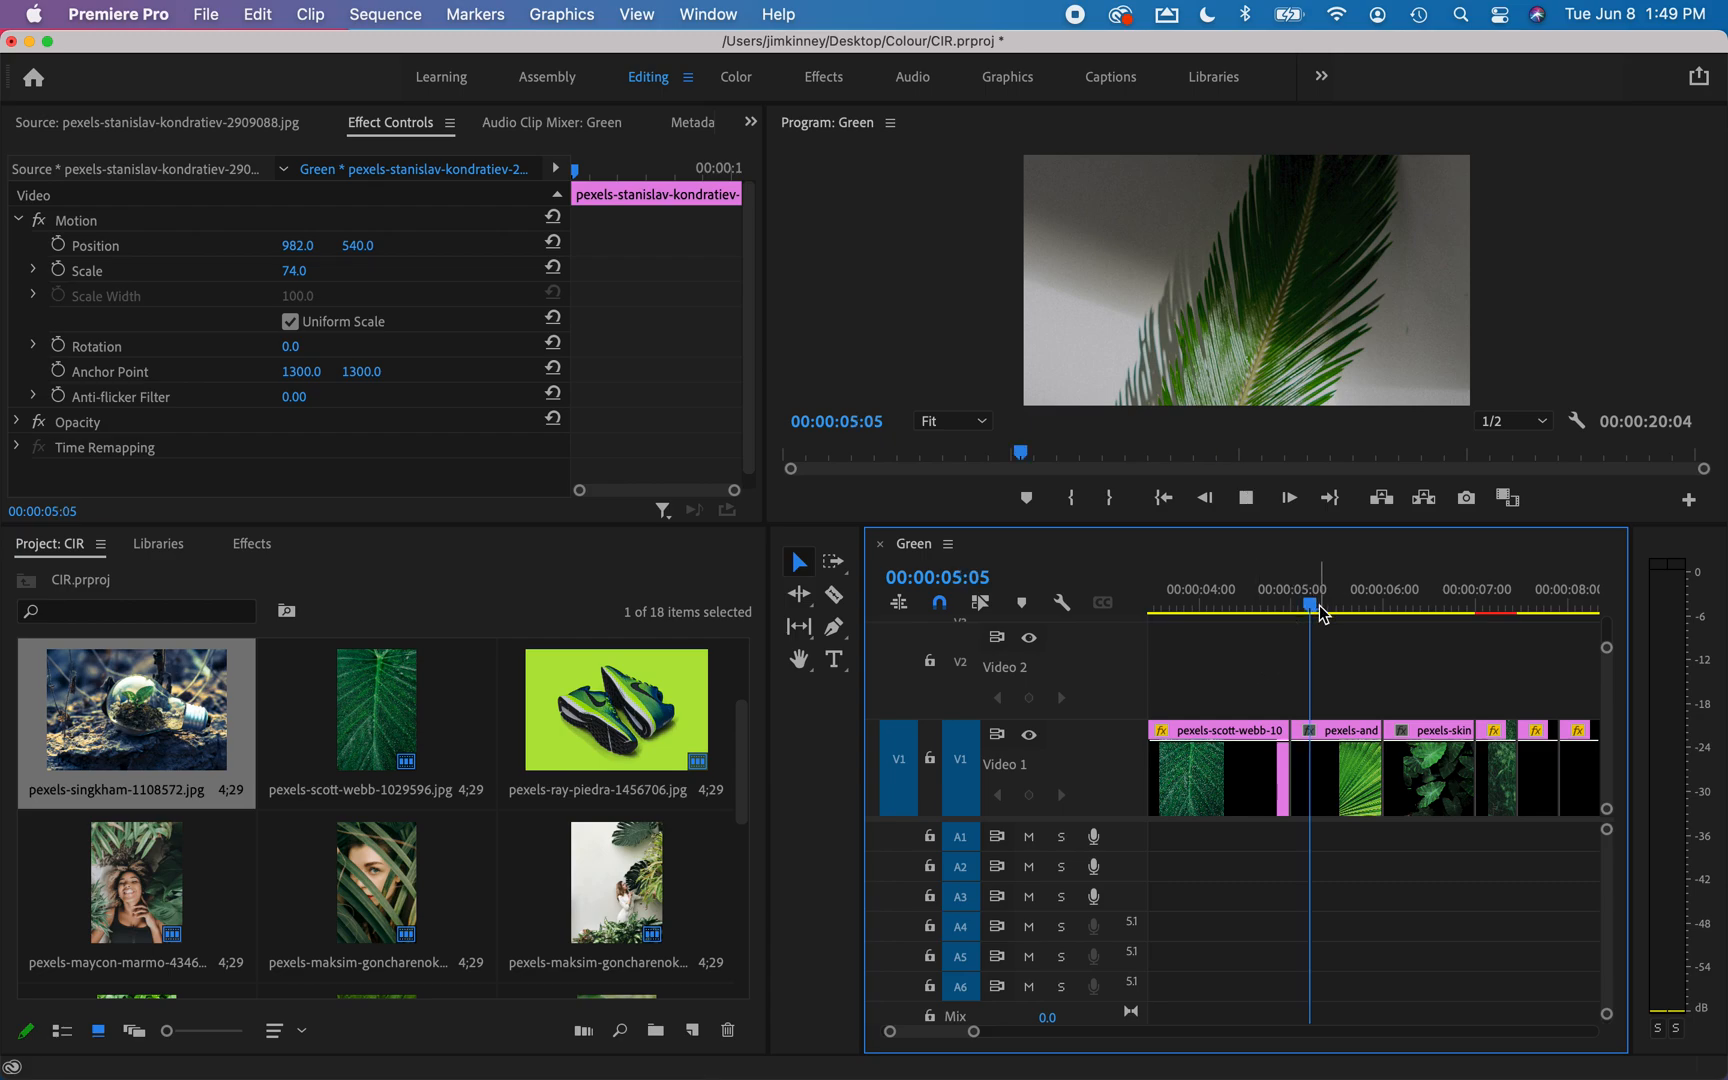
pyautogui.press('space')
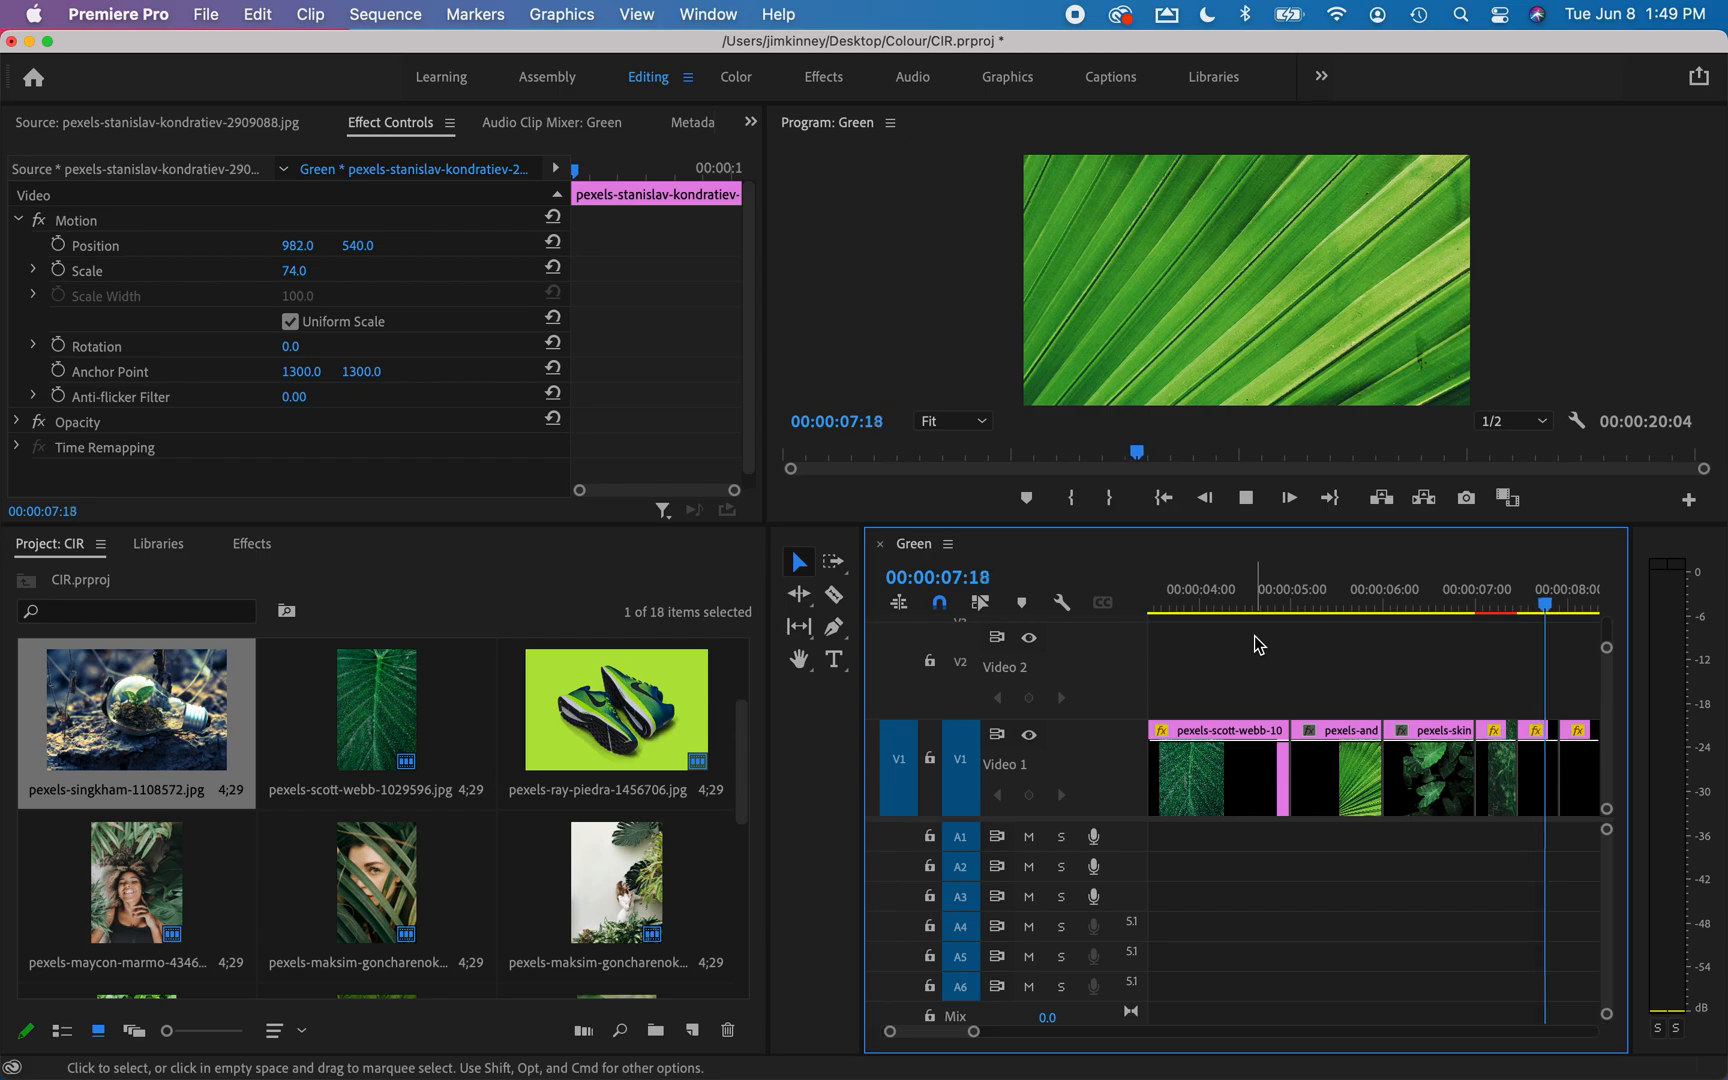
pyautogui.press('space')
pyautogui.scroll(5, 1338, 640)
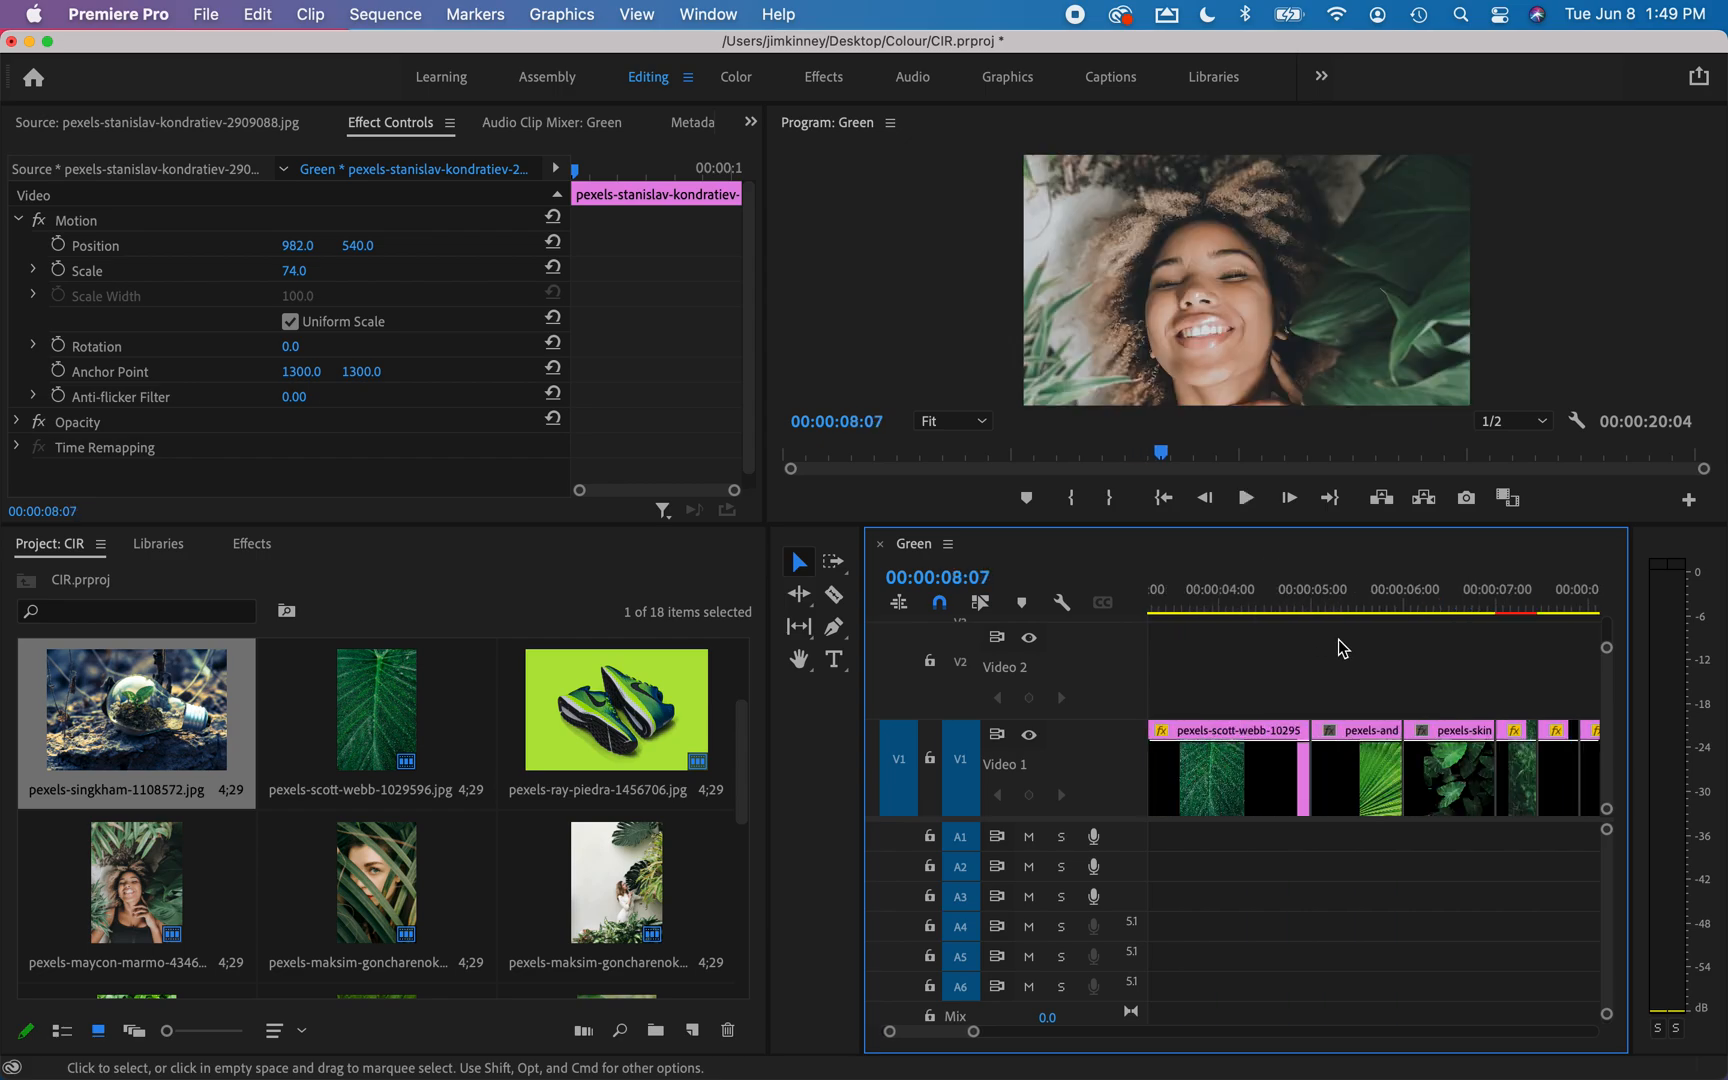
pyautogui.click(1340, 598)
pyautogui.press('space')
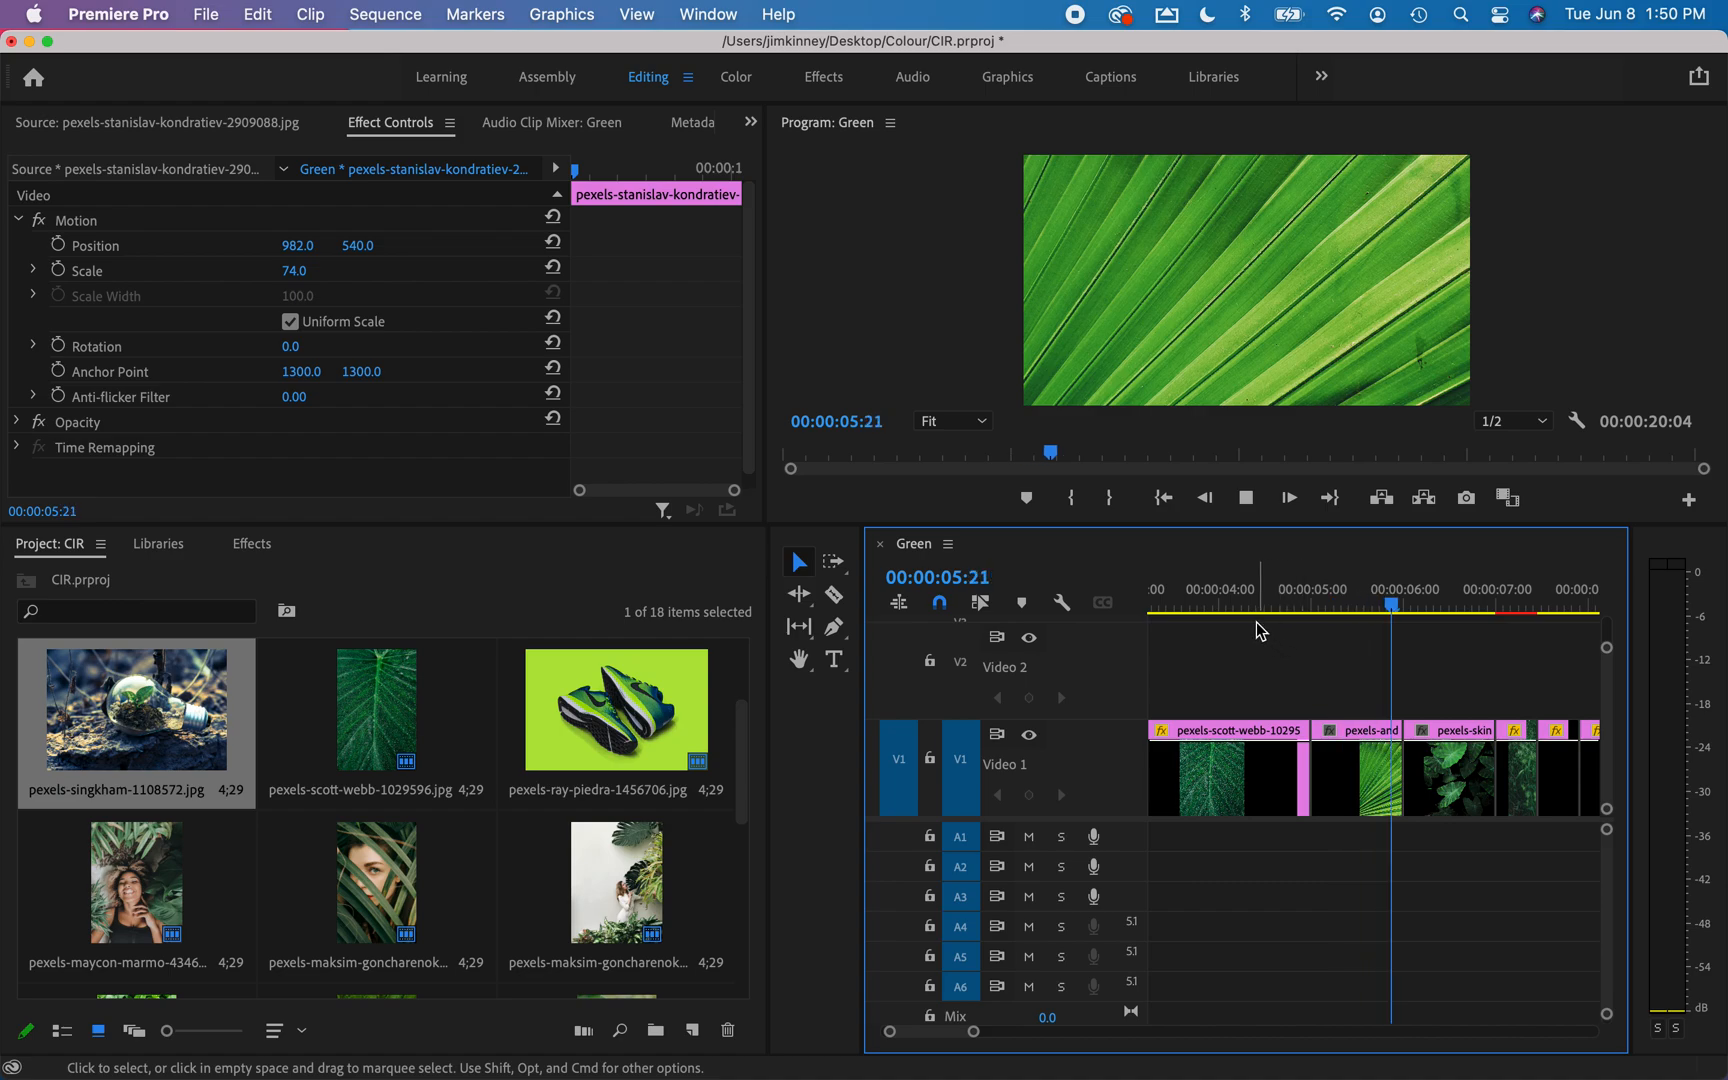
pyautogui.press('space')
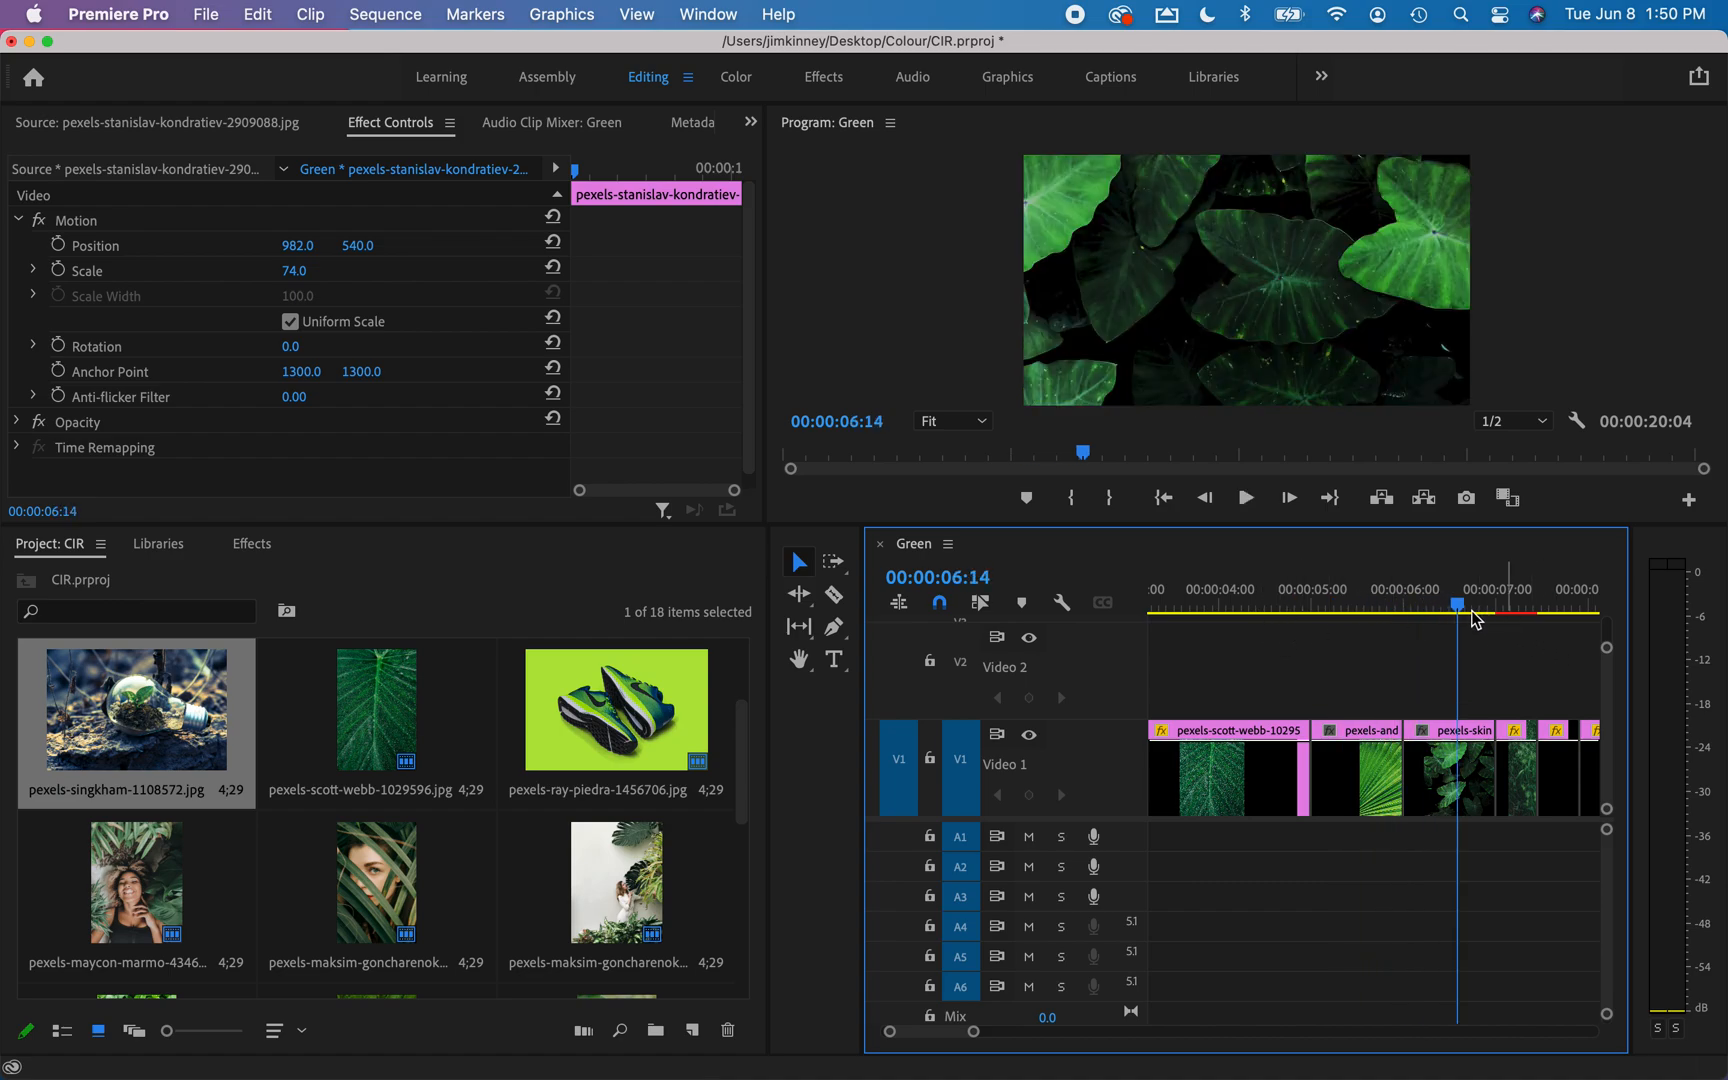
# Play from about the 7-second mark into the final clip, and look over the slowing second half of the timeline.
pyautogui.click(1507, 602)
pyautogui.press('space')
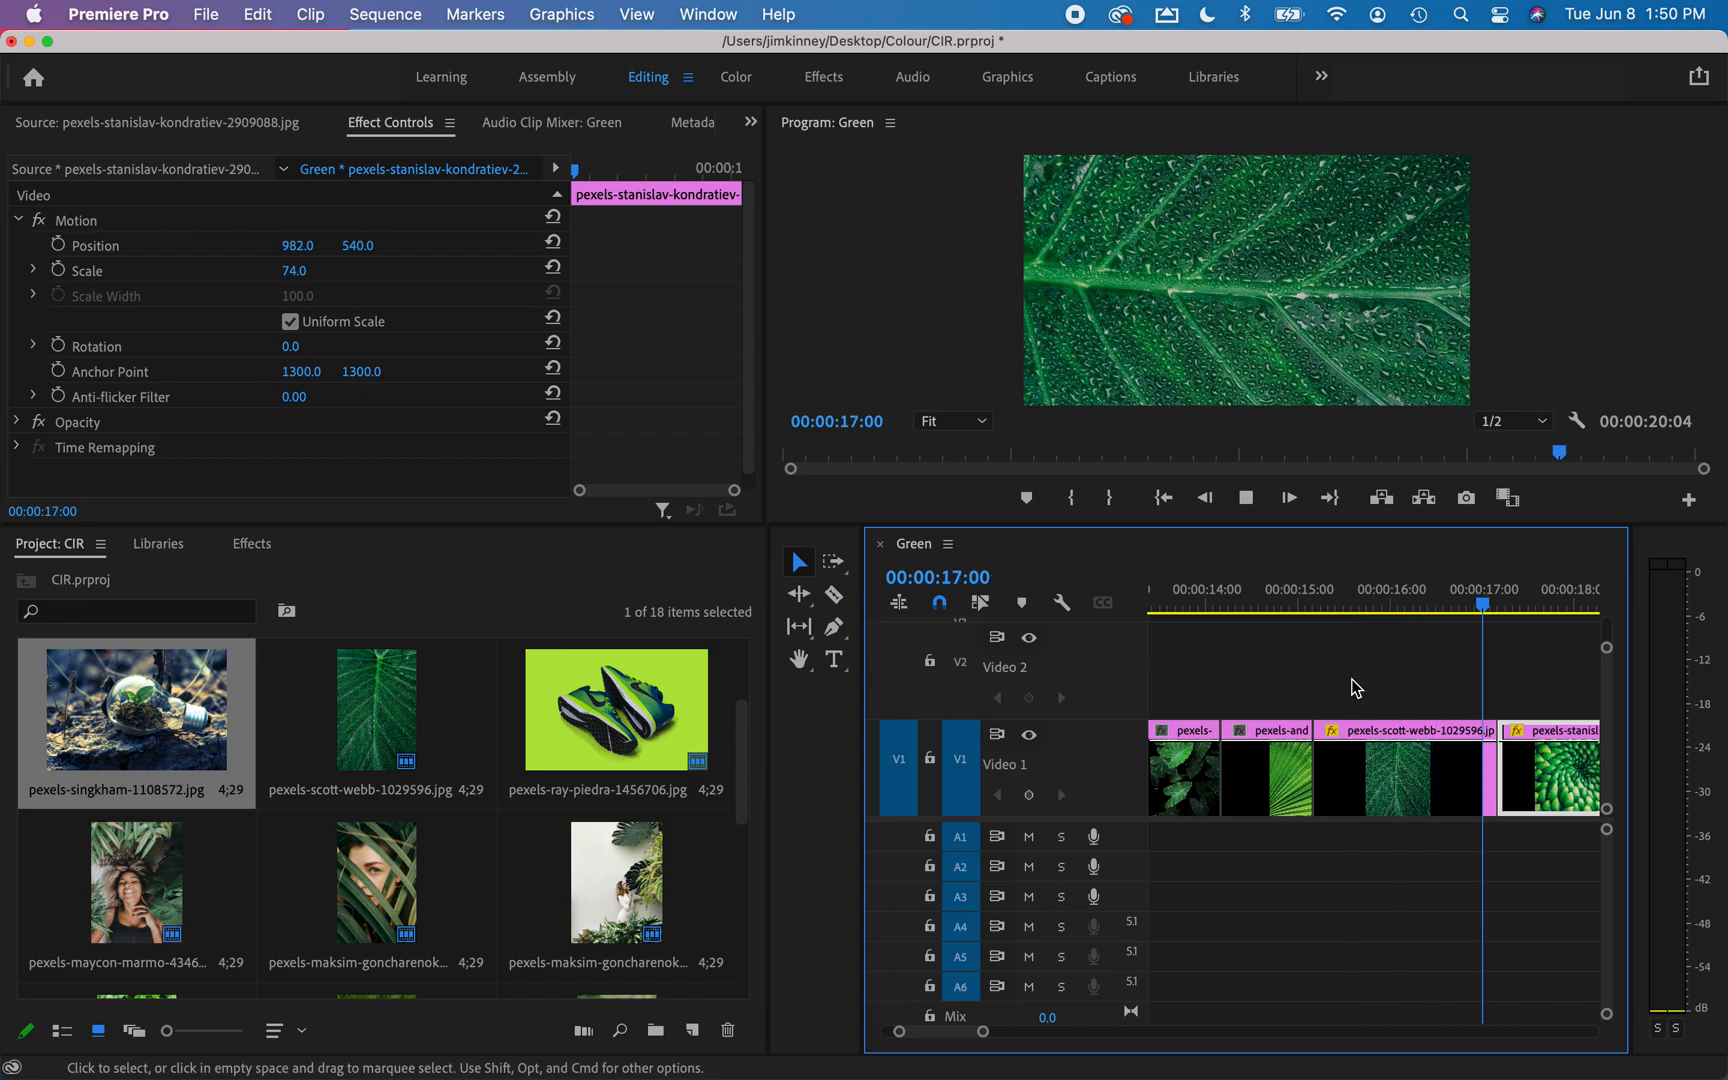
pyautogui.press('space')
pyautogui.scroll(5, 1355, 687)
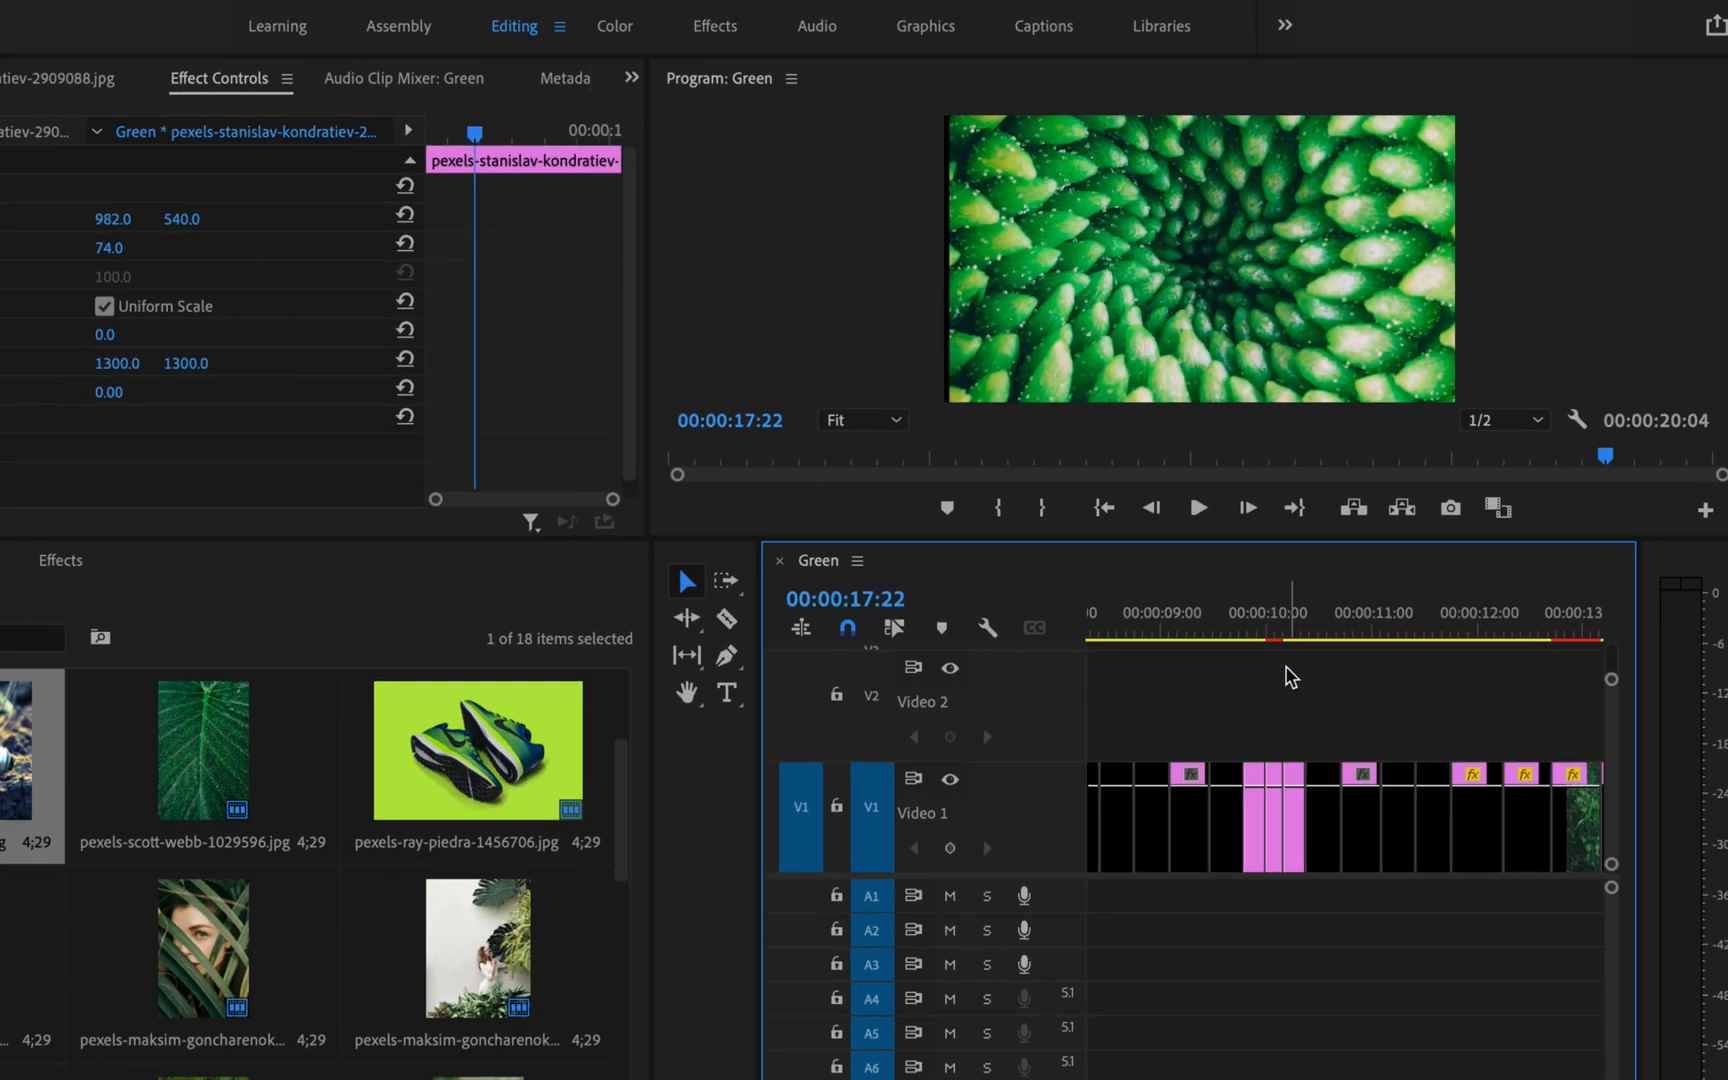
pyautogui.scroll(-10, 1413, 644)
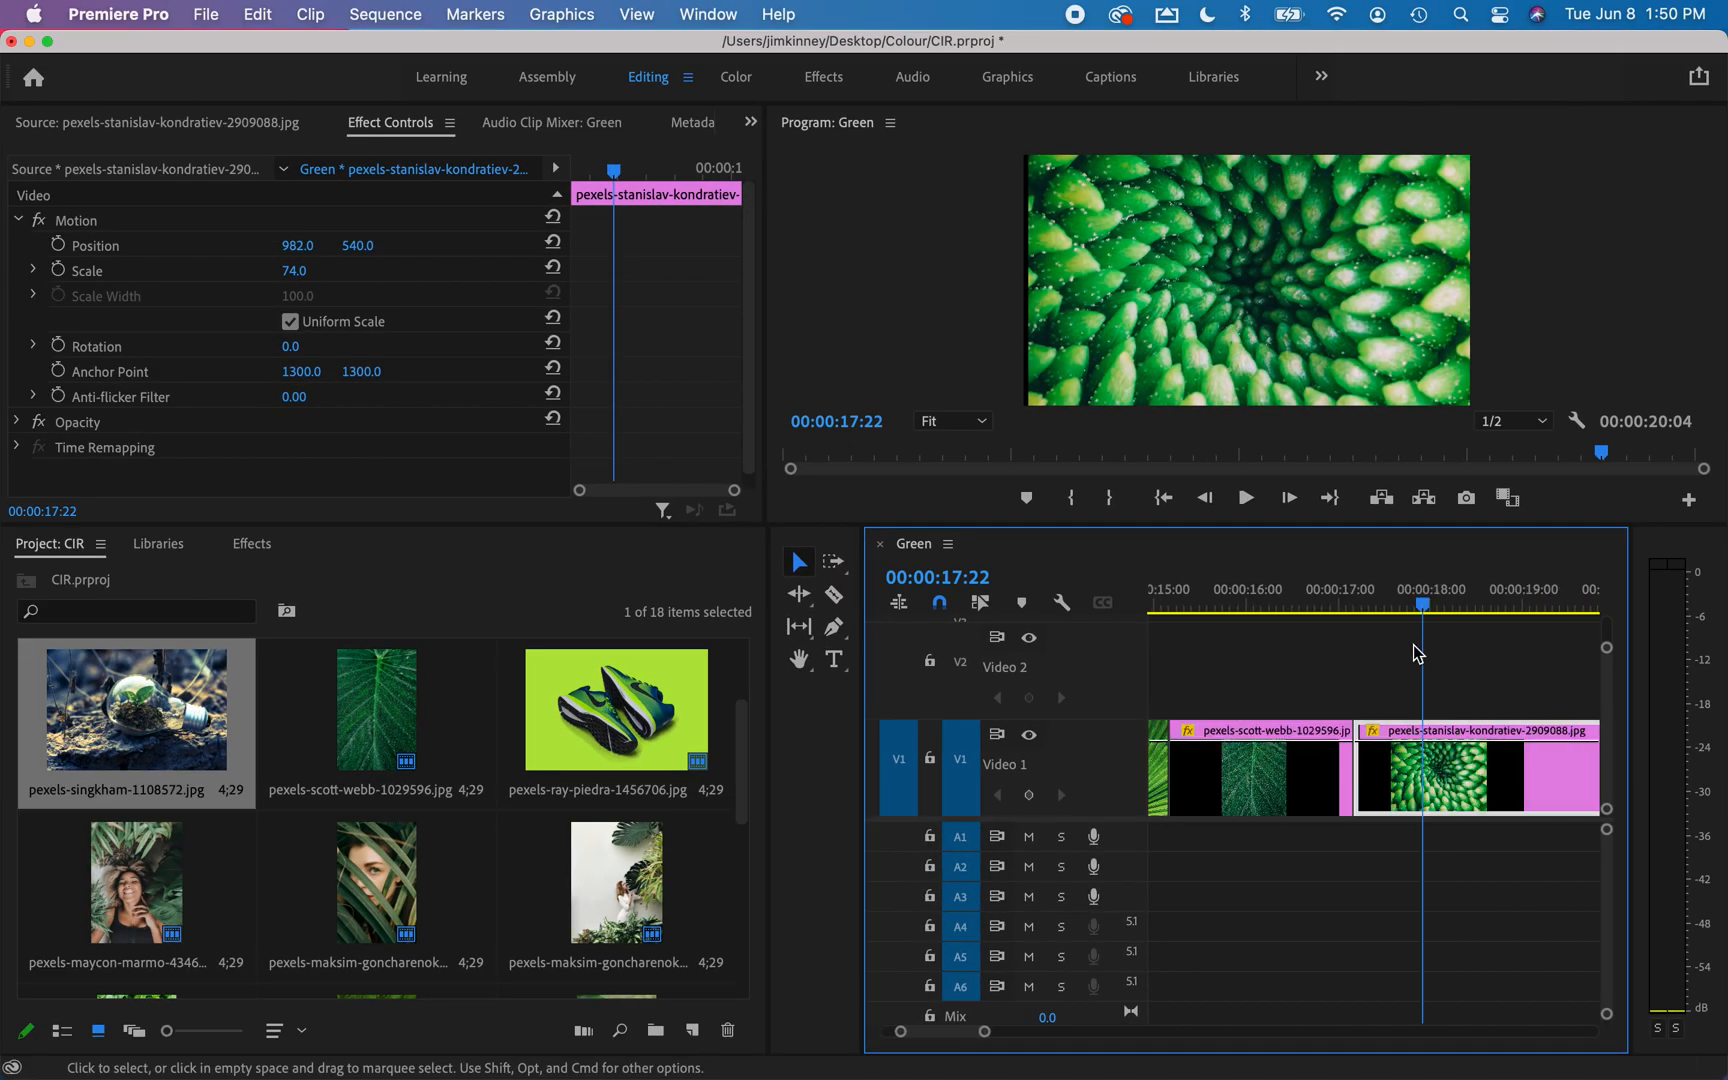
pyautogui.scroll(5, 1418, 653)
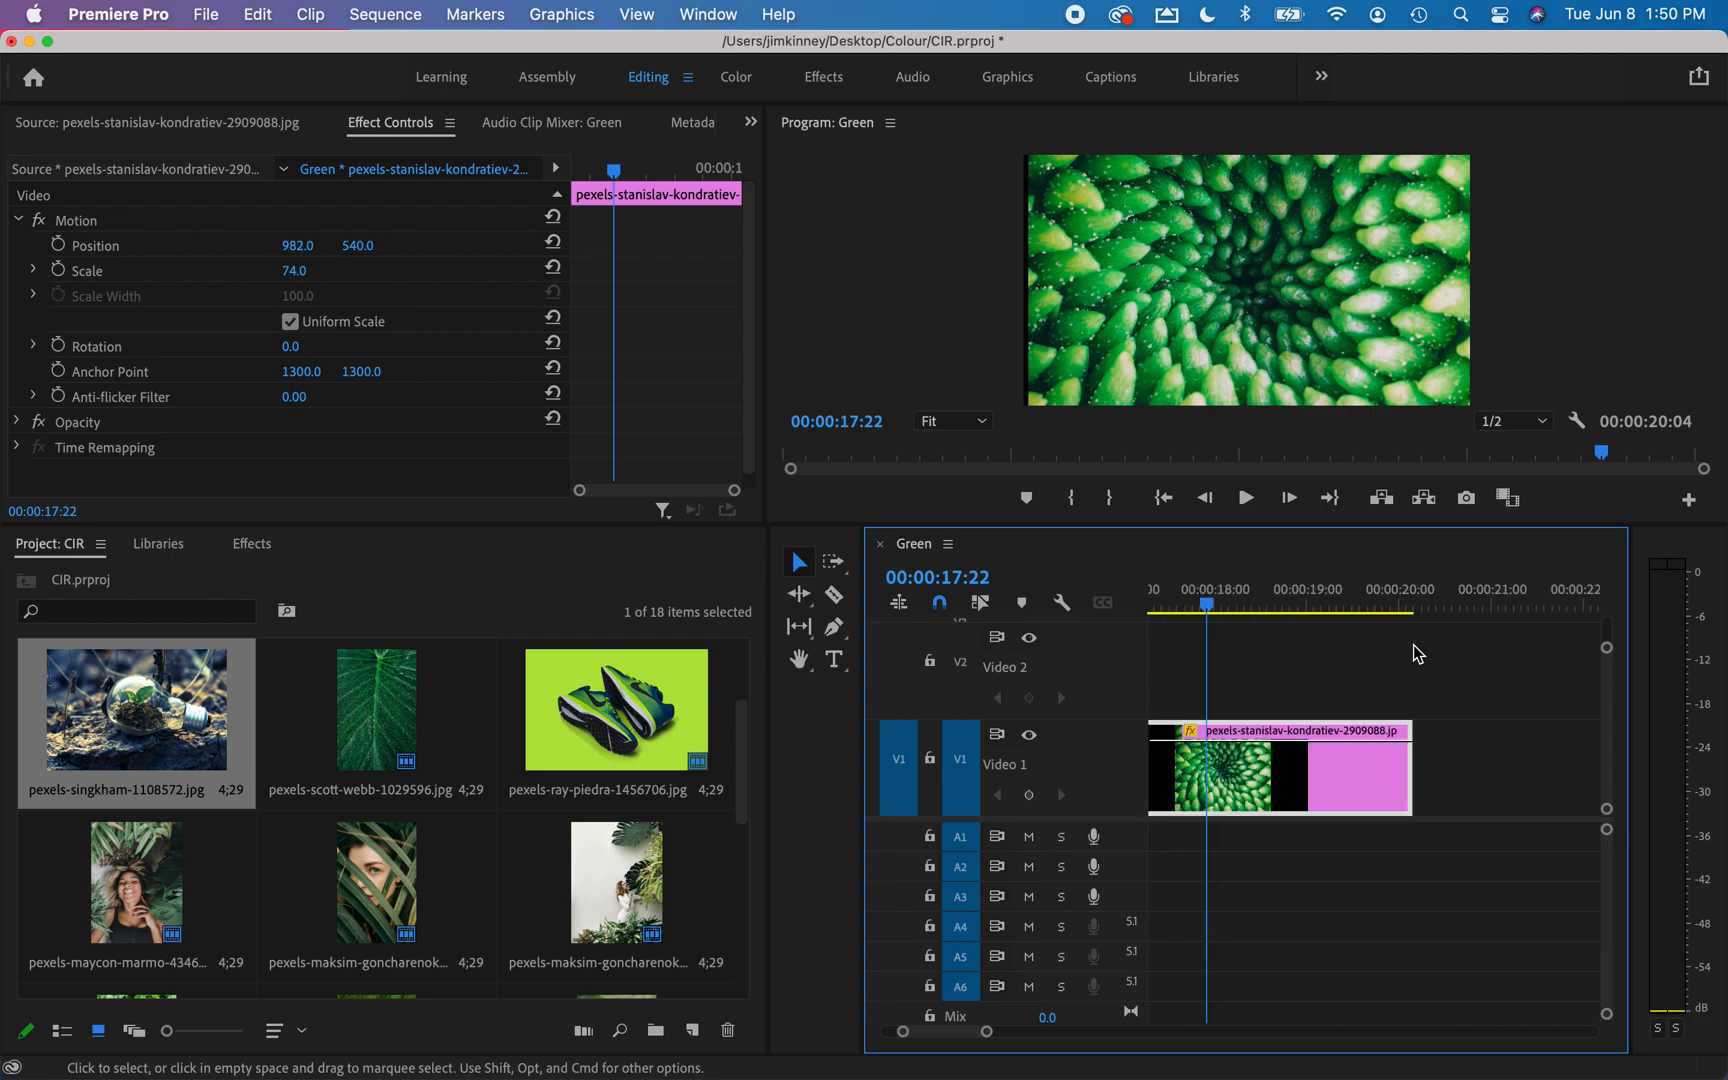